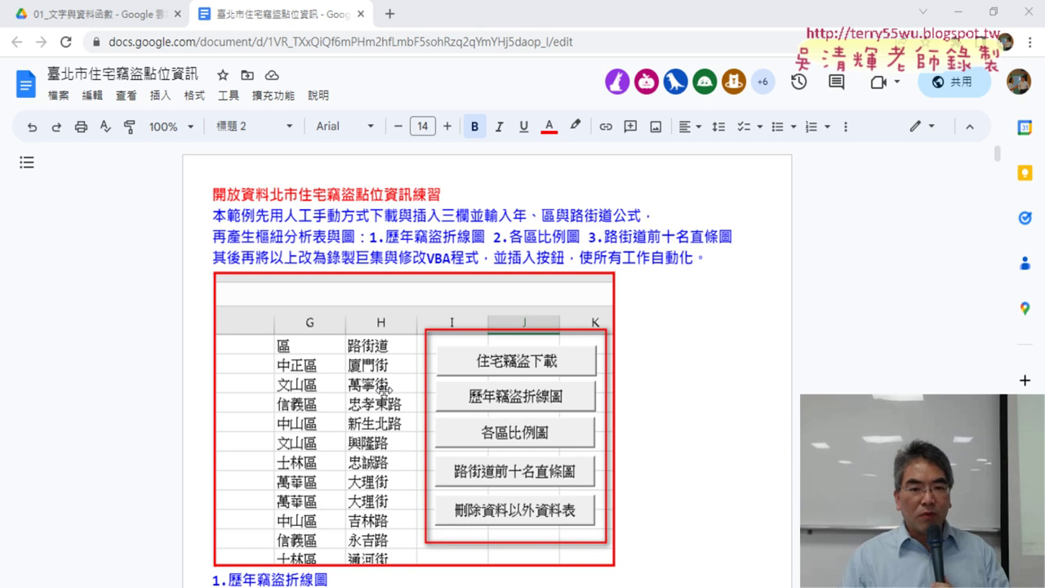
Scroll the tutorial past the chart and formula sections down to the Sub 住宅竊盜下載() code
left_click_drag(285, 217, 372, 217)
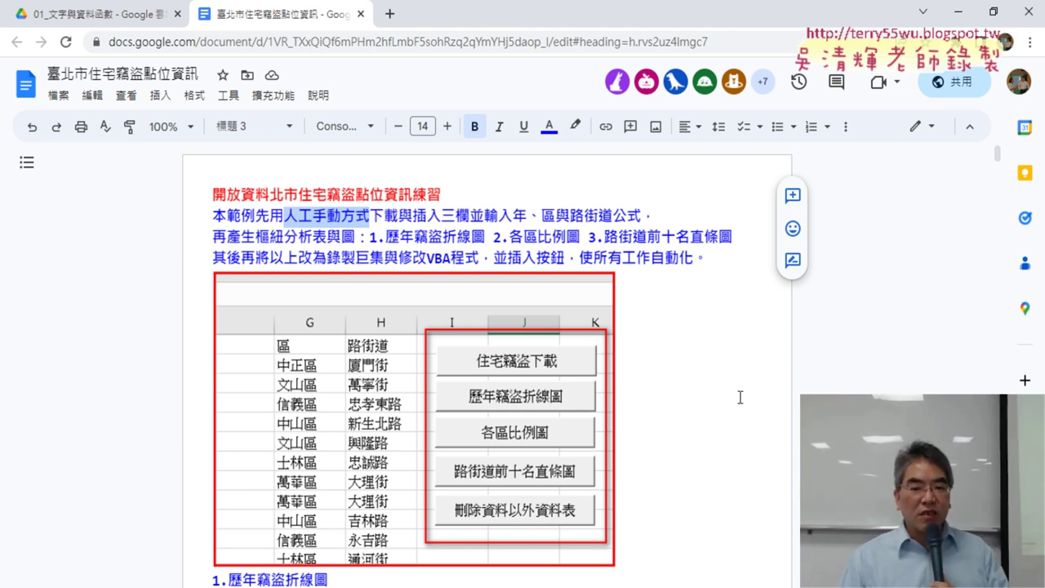
scroll(739, 400, "down", 1)
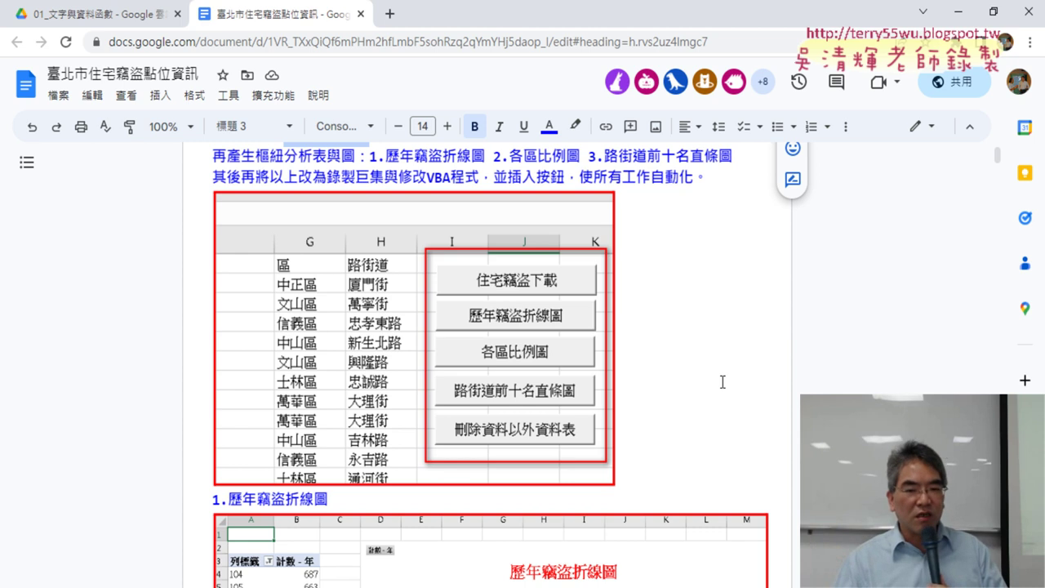
scroll(722, 382, "down", 1)
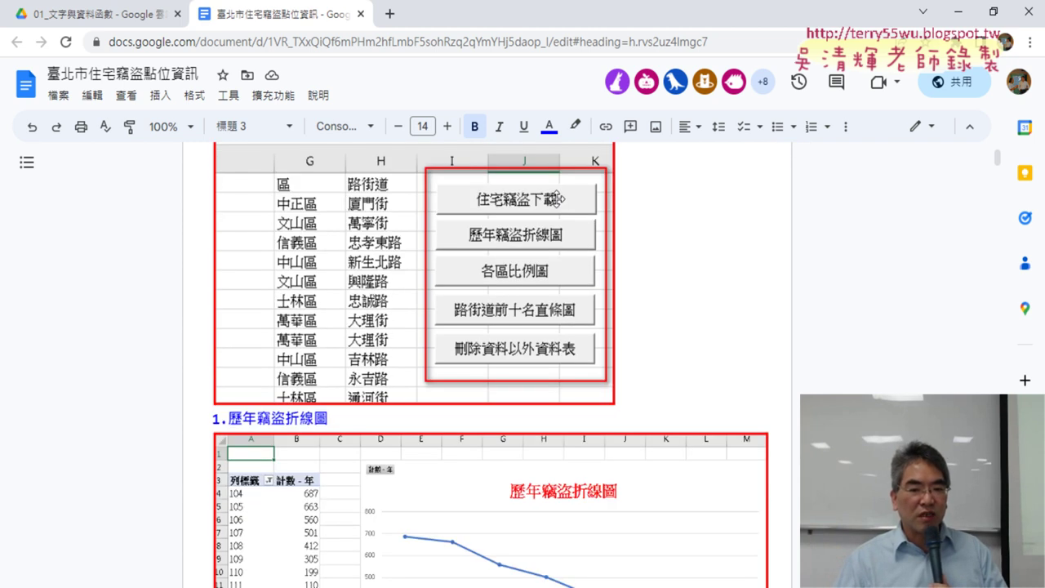
scroll(771, 263, "down", 3)
scroll(770, 263, "down", 4)
scroll(771, 263, "down", 1)
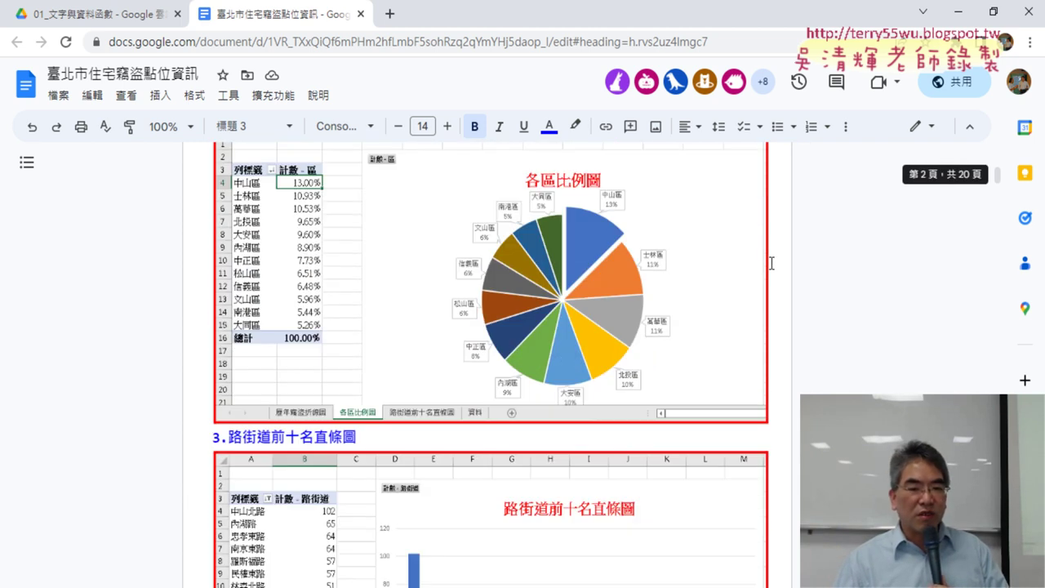
scroll(771, 263, "down", 5)
scroll(770, 262, "down", 2)
scroll(770, 263, "down", 2)
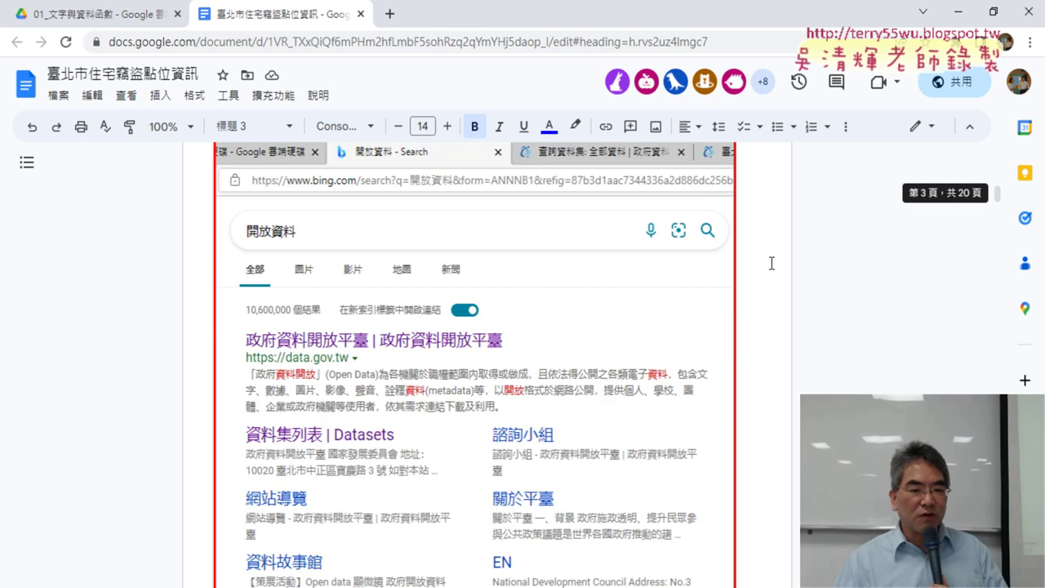
scroll(770, 263, "down", 3)
scroll(771, 262, "down", 2)
scroll(771, 263, "down", 3)
scroll(736, 265, "down", 2)
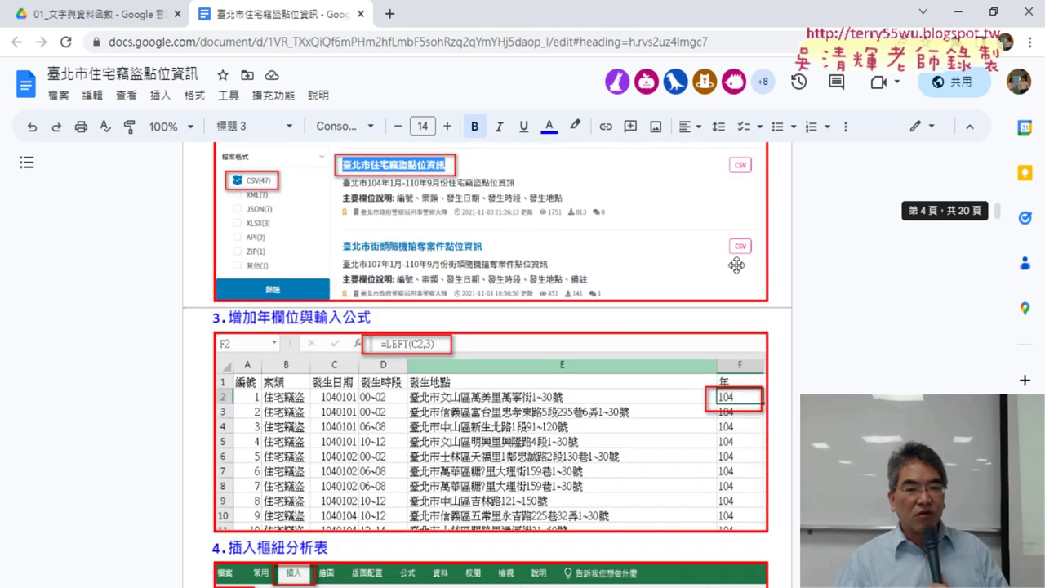
scroll(449, 177, "down", 2)
scroll(483, 220, "down", 3)
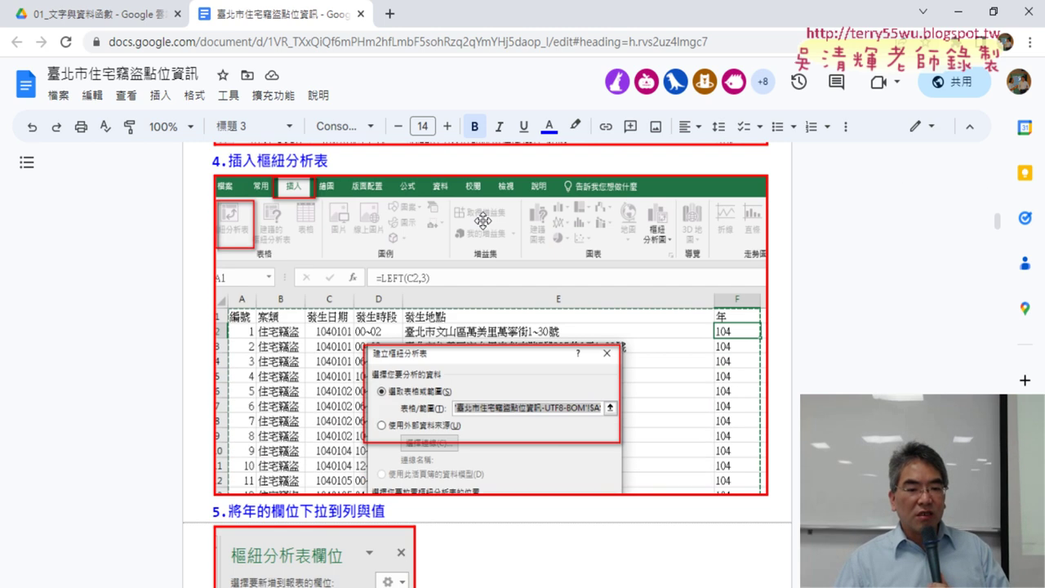
scroll(484, 221, "down", 3)
scroll(485, 224, "down", 1)
scroll(486, 227, "down", 4)
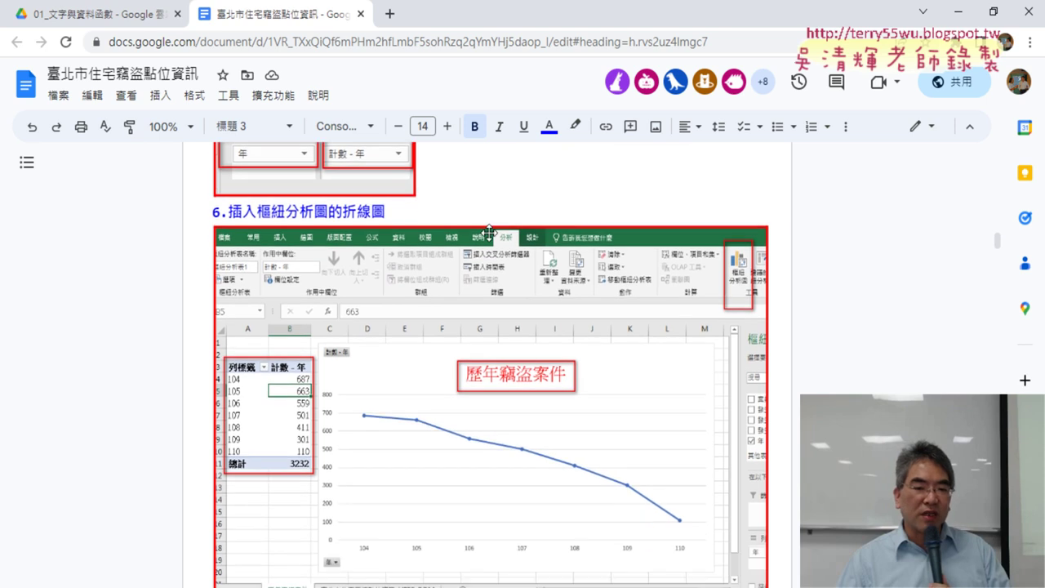
scroll(489, 233, "down", 2)
scroll(486, 233, "down", 4)
scroll(487, 234, "down", 3)
scroll(489, 233, "down", 3)
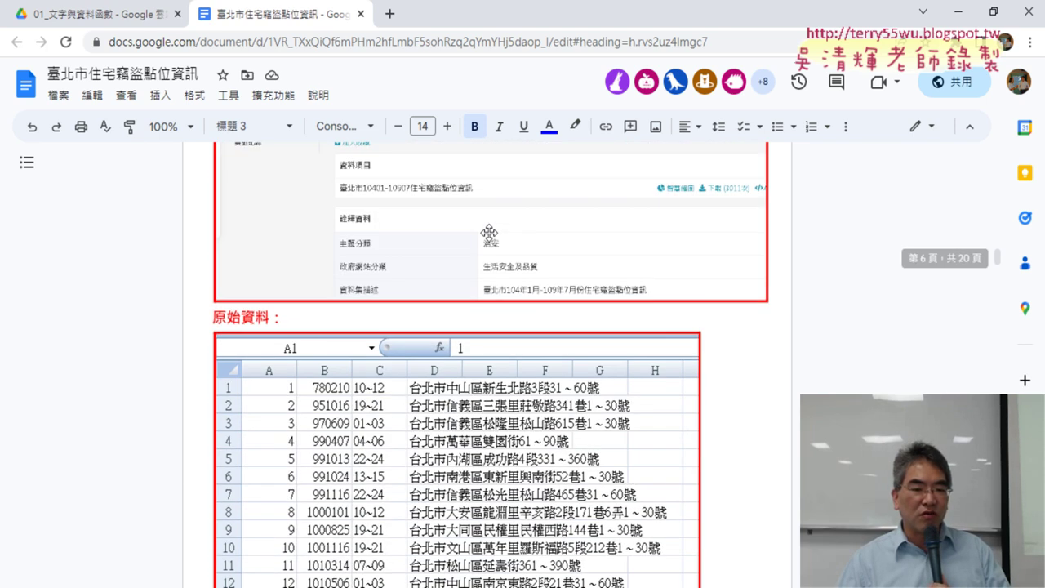
scroll(488, 232, "down", 2)
scroll(488, 234, "down", 2)
scroll(489, 235, "down", 1)
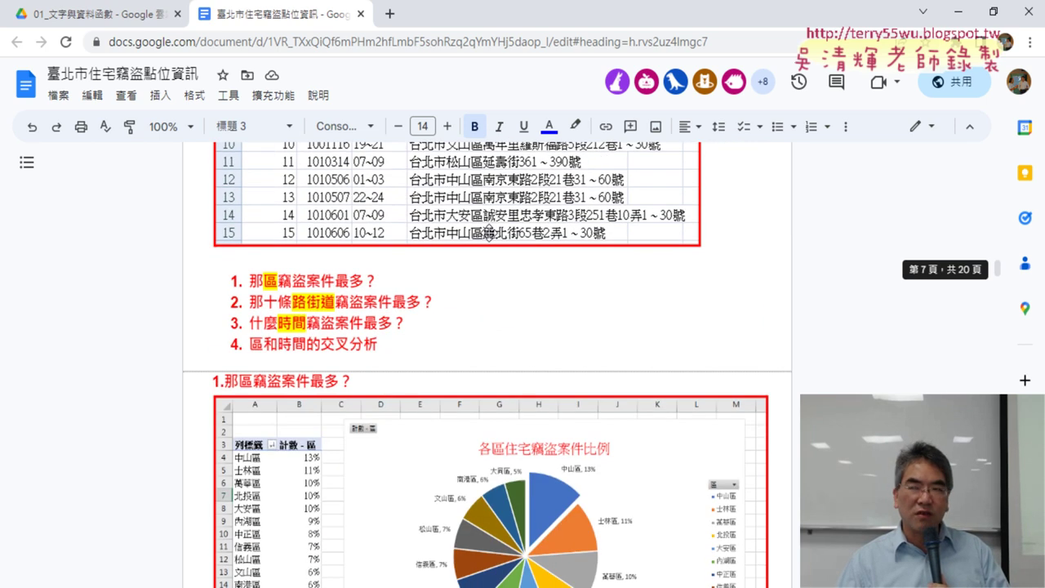
scroll(488, 233, "down", 3)
scroll(488, 233, "down", 4)
scroll(489, 233, "down", 5)
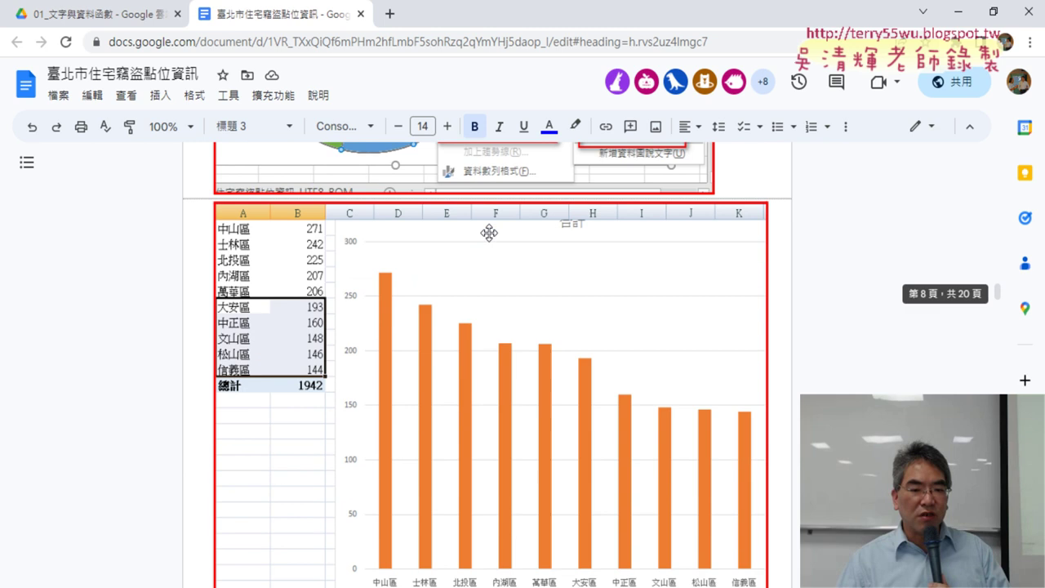
scroll(488, 233, "down", 5)
scroll(488, 233, "down", 4)
scroll(488, 233, "down", 5)
scroll(488, 232, "down", 4)
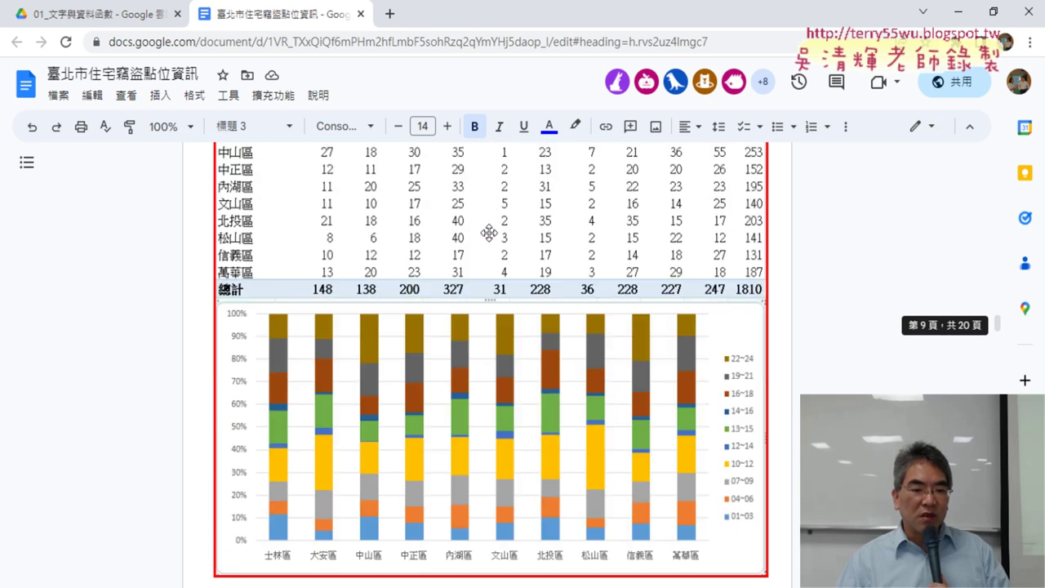
scroll(488, 233, "down", 4)
scroll(489, 233, "down", 3)
scroll(488, 233, "down", 2)
scroll(489, 233, "down", 2)
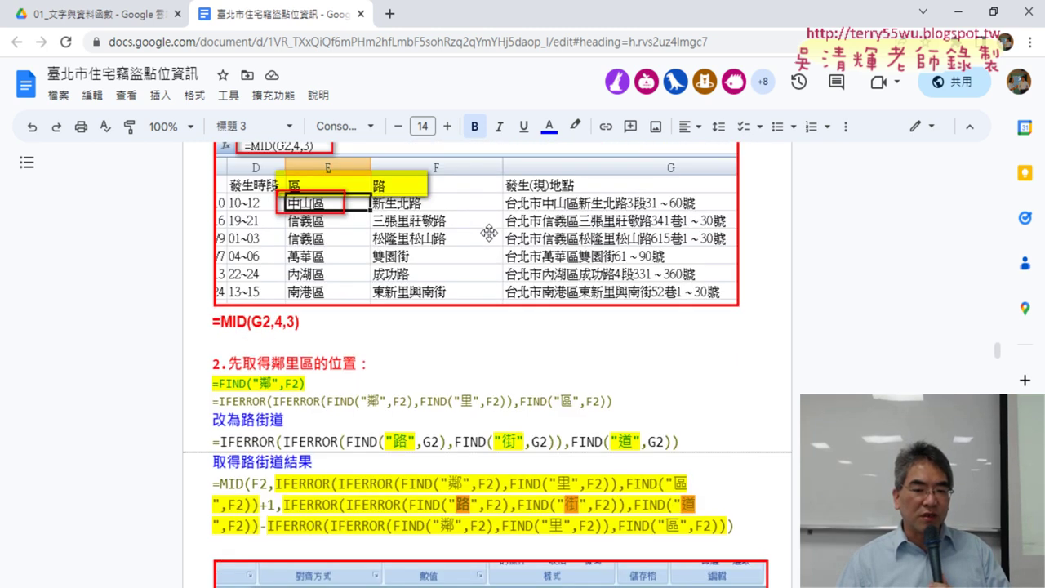
scroll(488, 233, "down", 4)
scroll(488, 233, "down", 4)
scroll(488, 233, "down", 4)
scroll(488, 232, "down", 3)
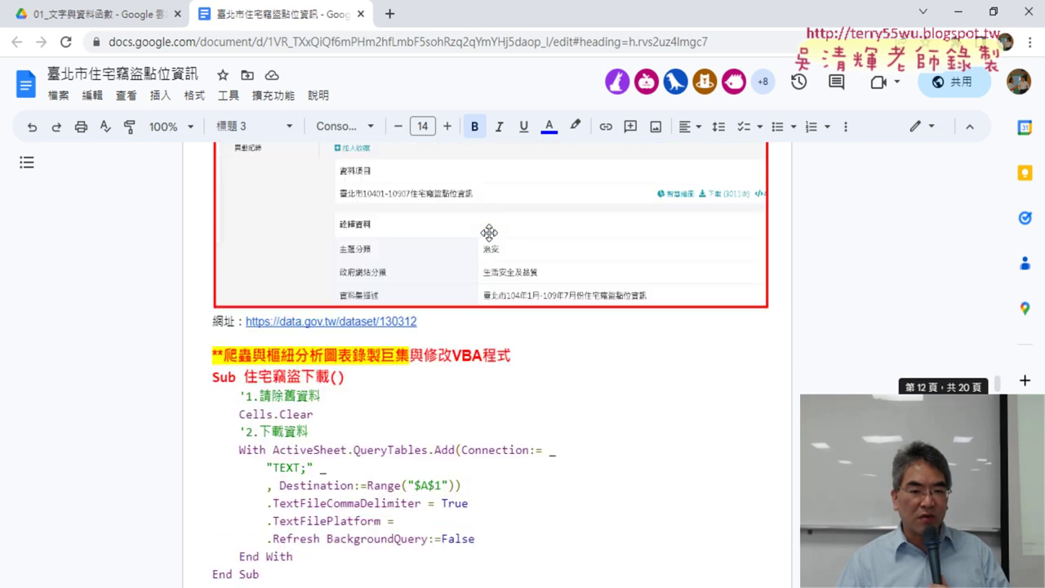
scroll(488, 233, "down", 1)
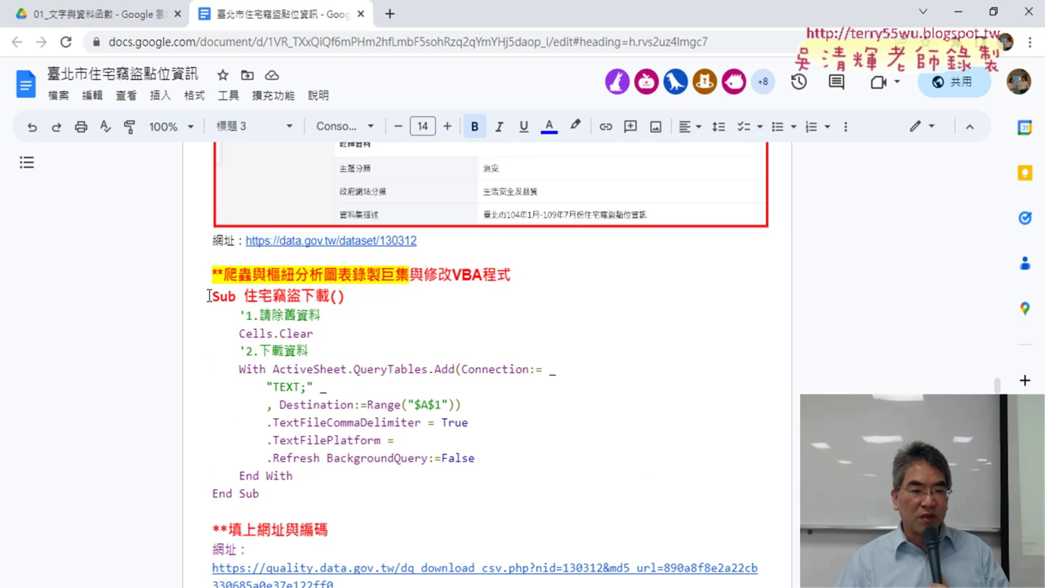
Copy the Sub 住宅竊盜下載() code from Sub to End Sub and switch to the Excel workbook
left_click_drag(209, 296, 359, 494)
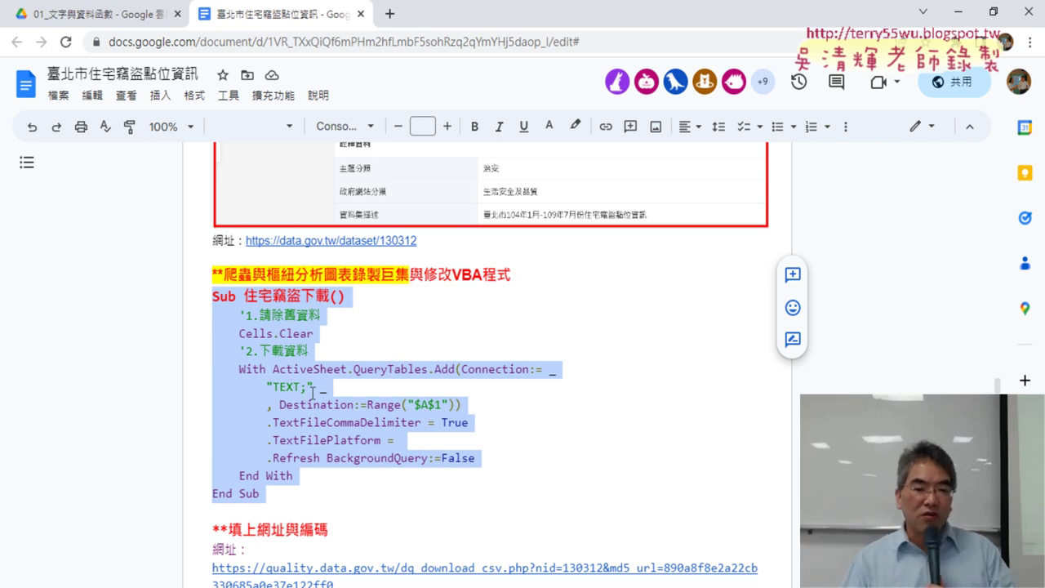
left_click(307, 389)
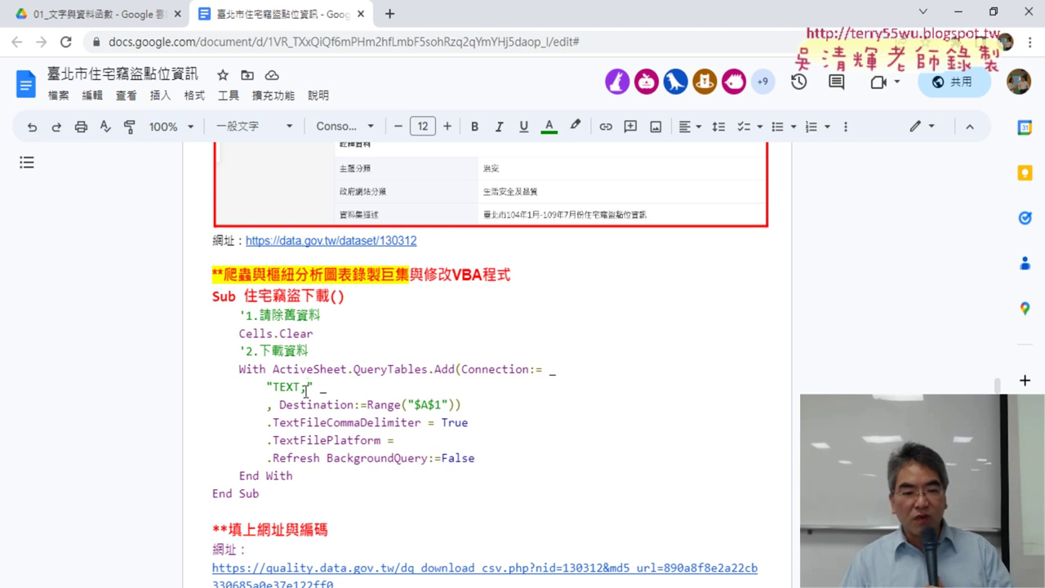
left_click_drag(312, 387, 266, 388)
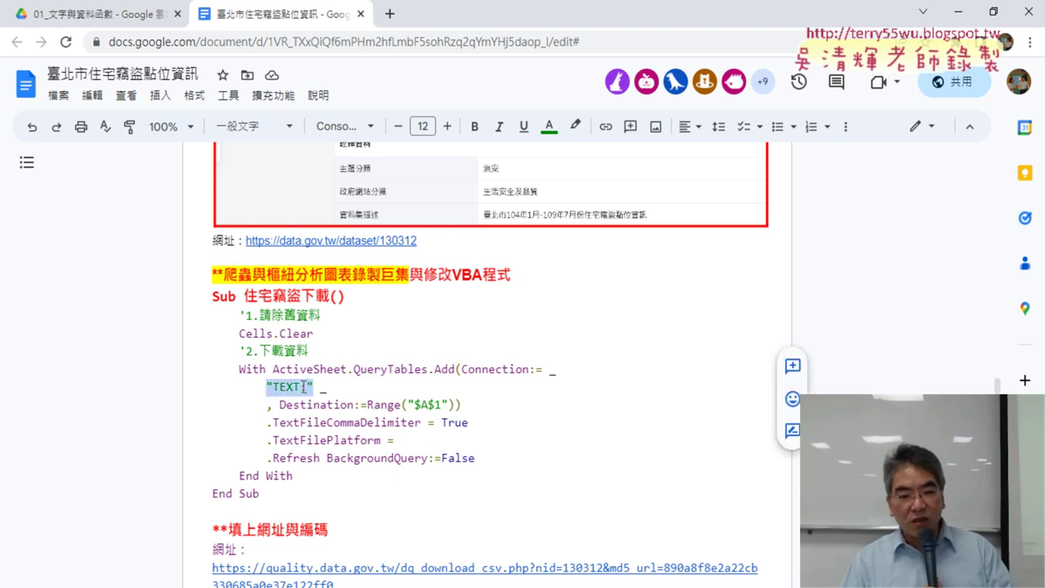
left_click(309, 387)
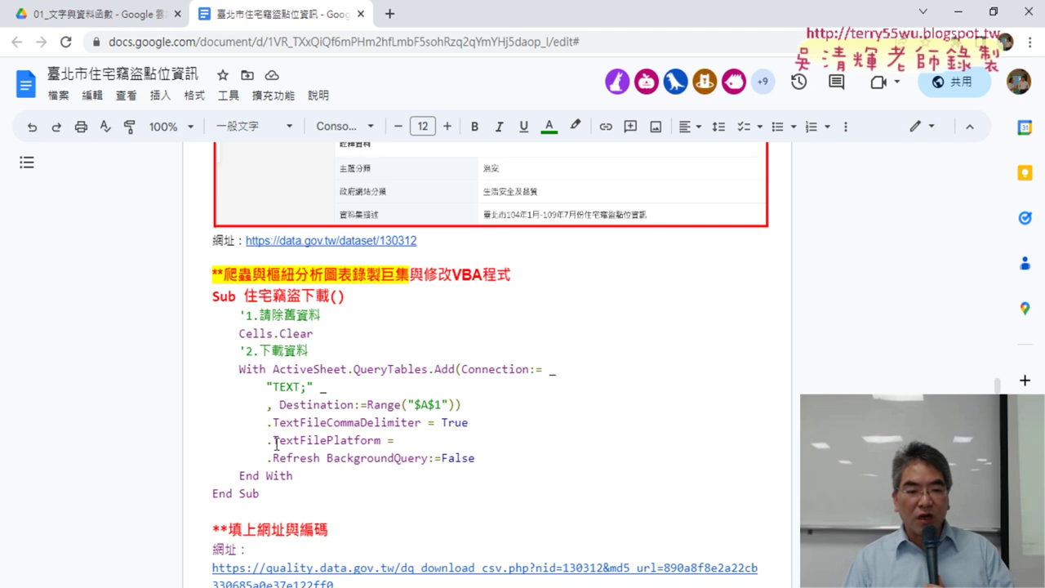
mouse_move(291, 446)
left_mouse_down()
mouse_move(384, 458)
mouse_move(396, 442)
left_mouse_up()
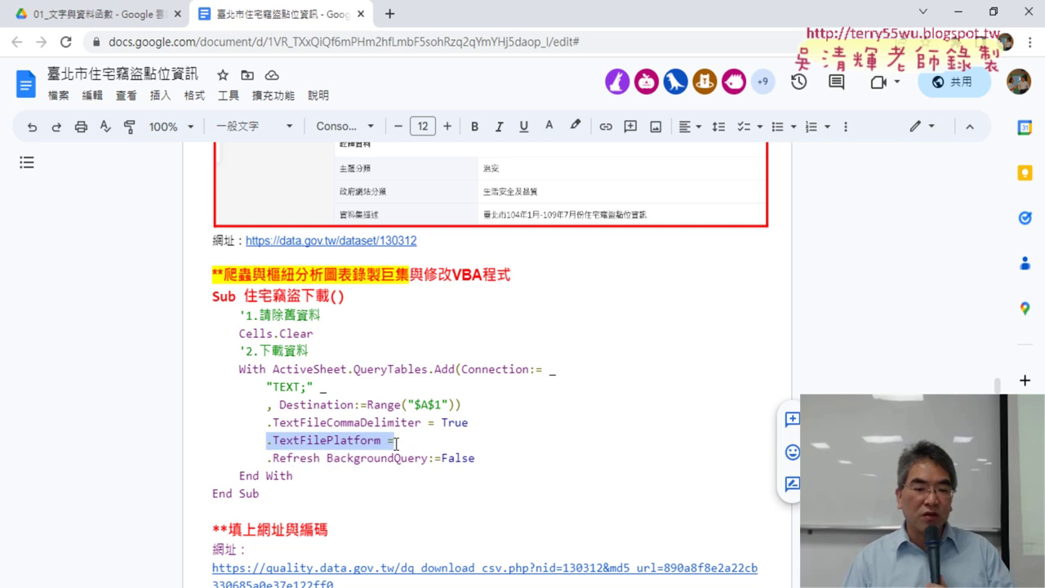
left_click(411, 442)
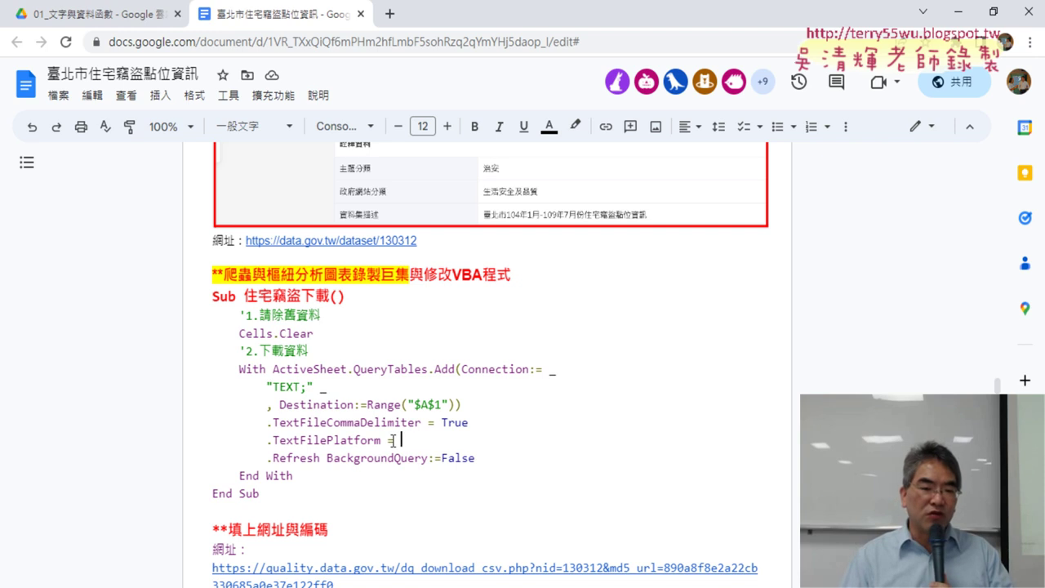
left_click_drag(212, 297, 282, 495)
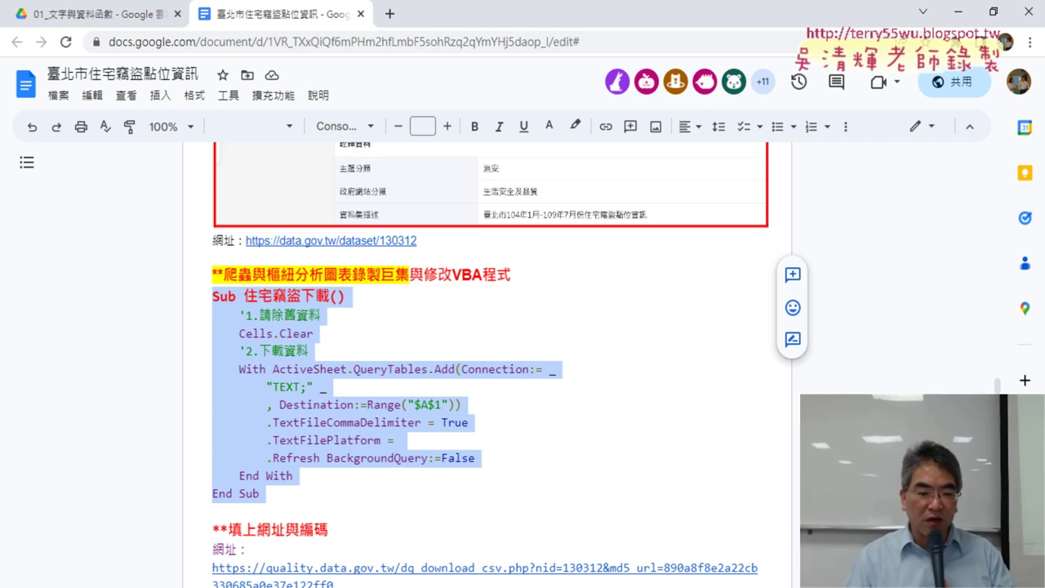
key("alt+Tab")
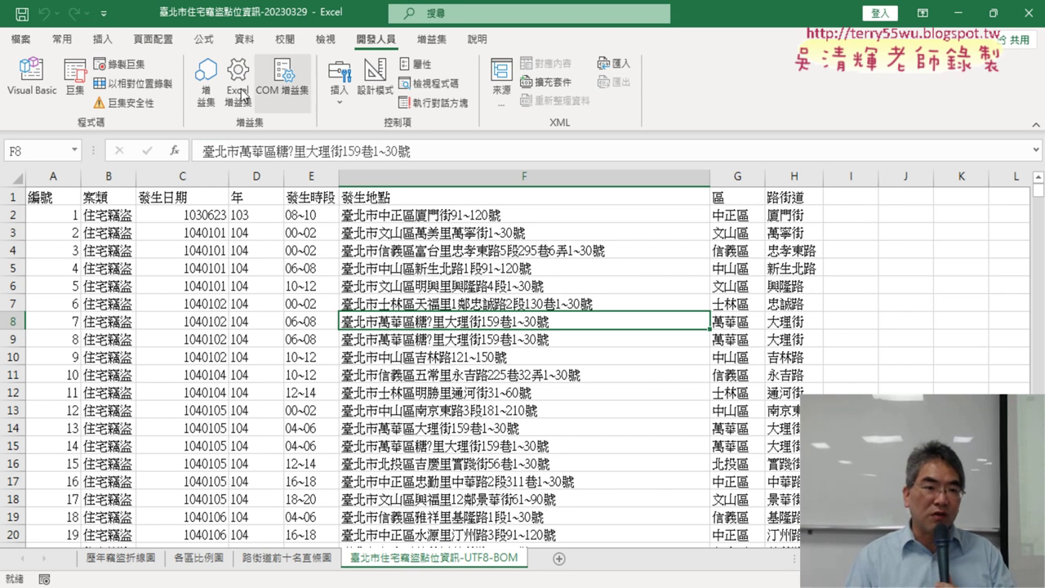
Insert a new Module1 in the VBA editor and paste the 住宅竊盜下載 macro into it
left_click(34, 82)
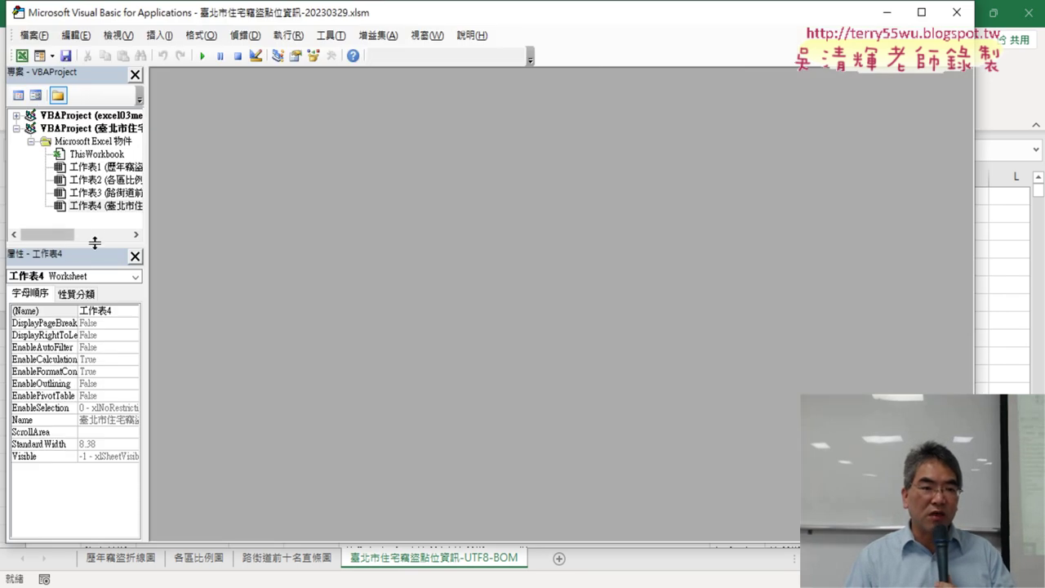
left_click_drag(96, 245, 101, 339)
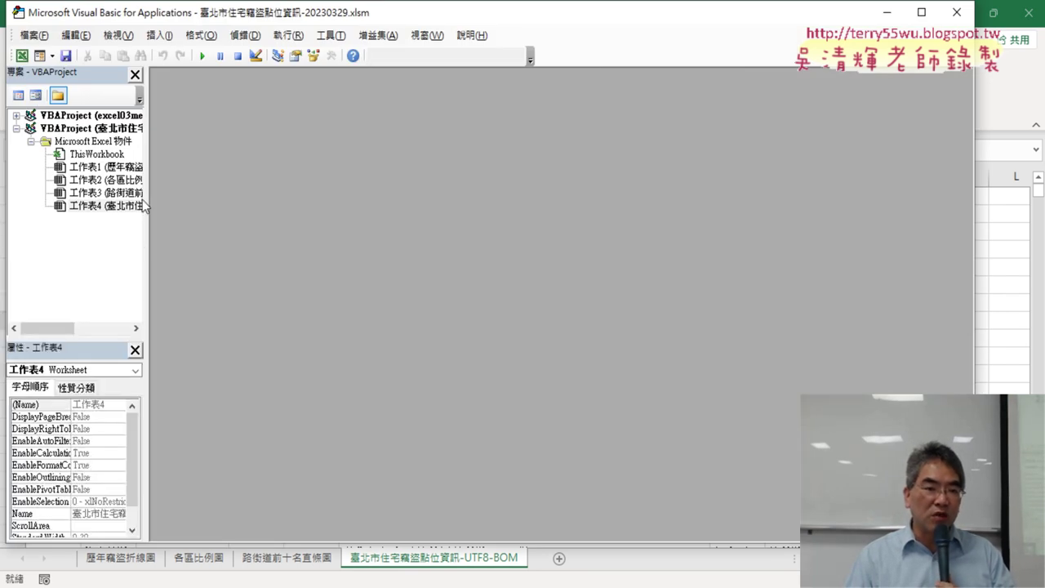
left_click_drag(147, 205, 243, 219)
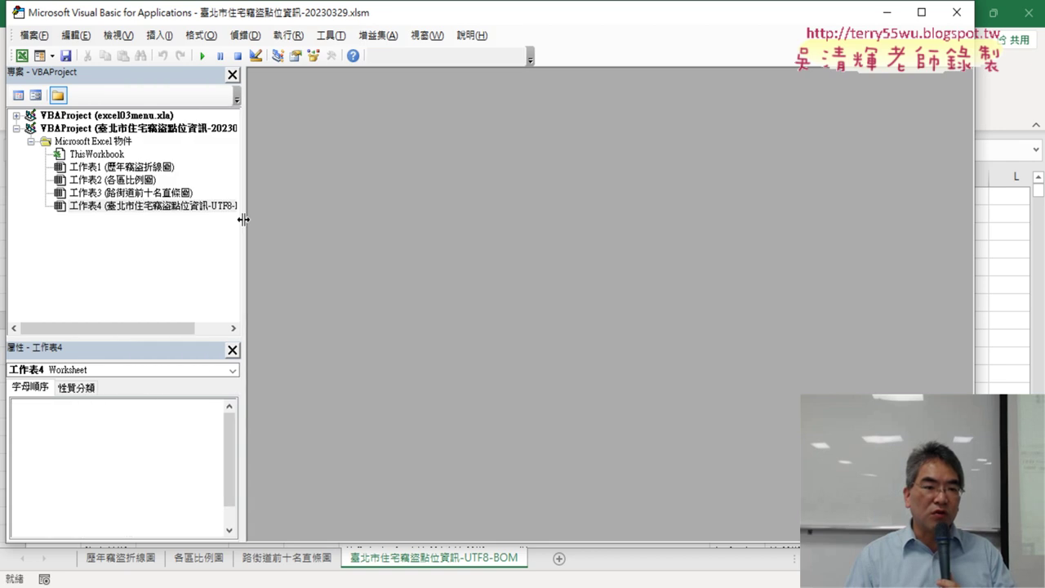
right_click(92, 192)
left_click(263, 296)
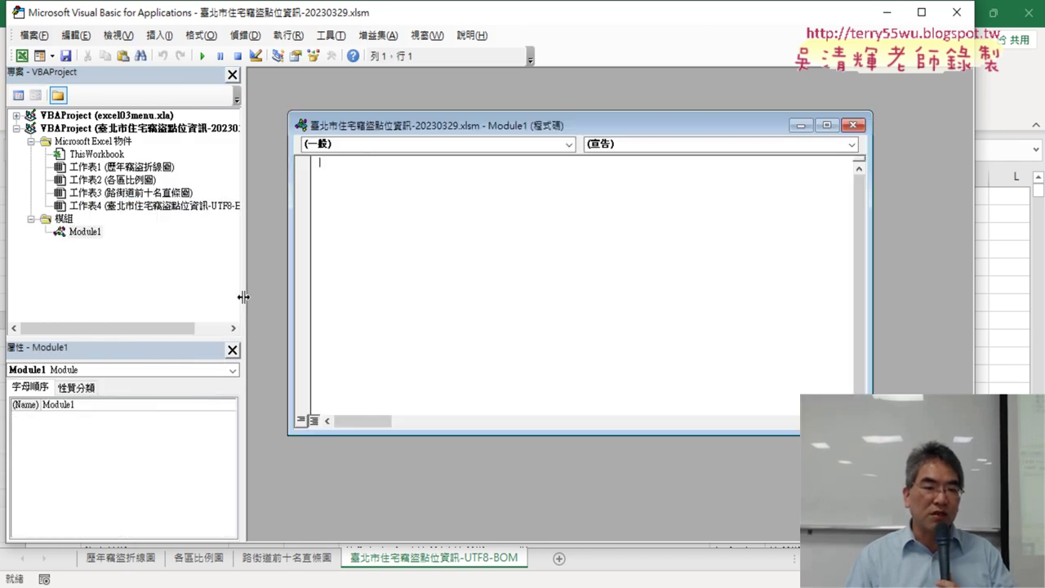
double_click(403, 123)
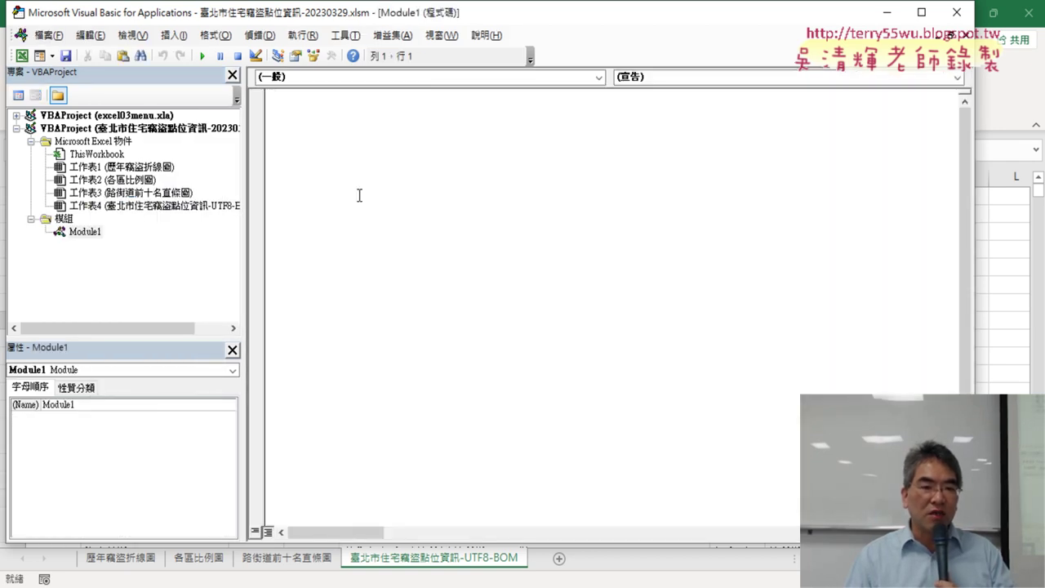
left_click(86, 232)
left_click(413, 210)
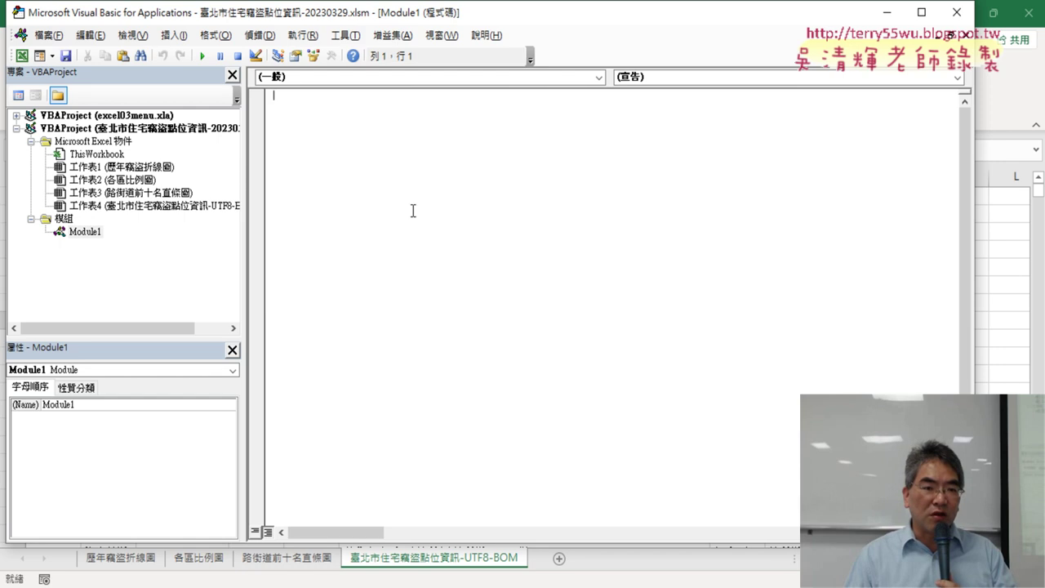
left_click(68, 235)
right_click(67, 233)
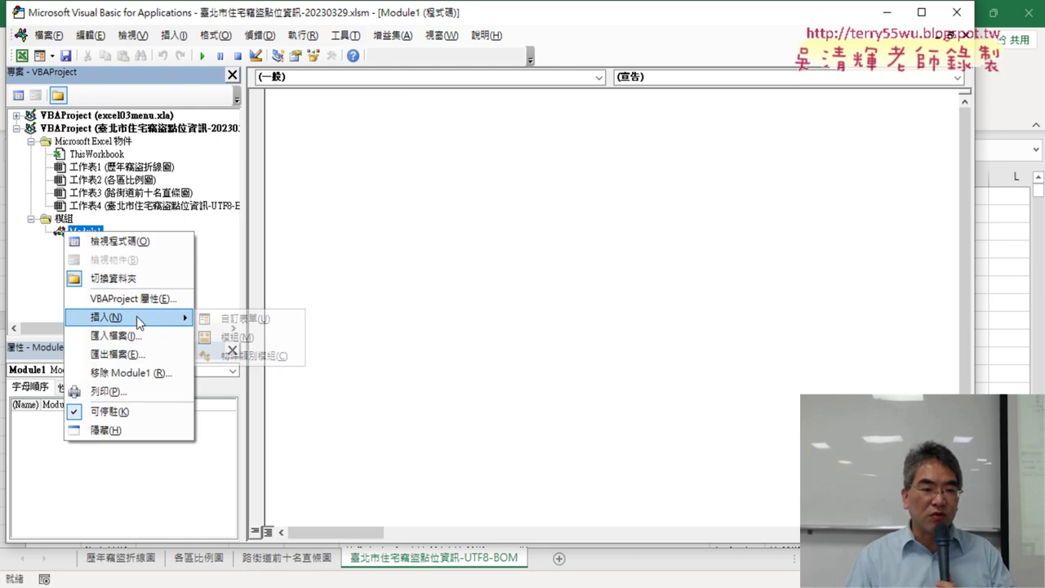
left_click(196, 231)
left_click(433, 194)
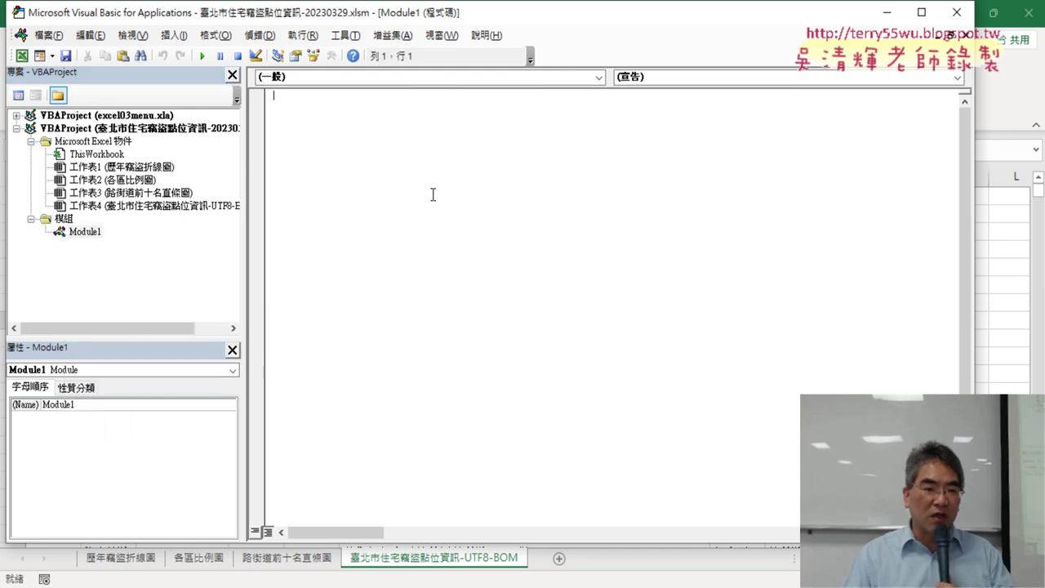
key("ctrl+v")
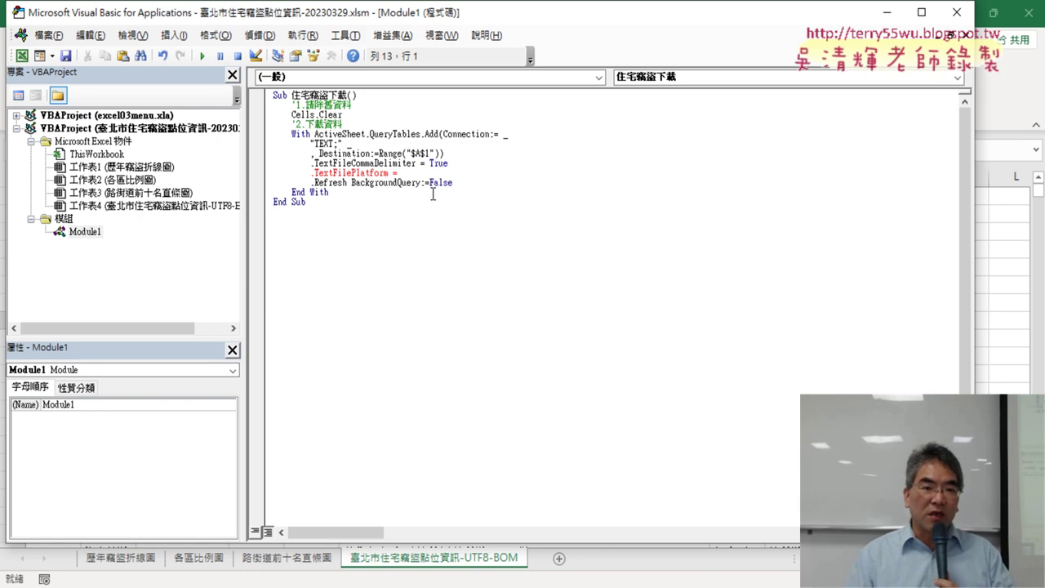
Set the VBA editor's code font size to 12
left_click(344, 35)
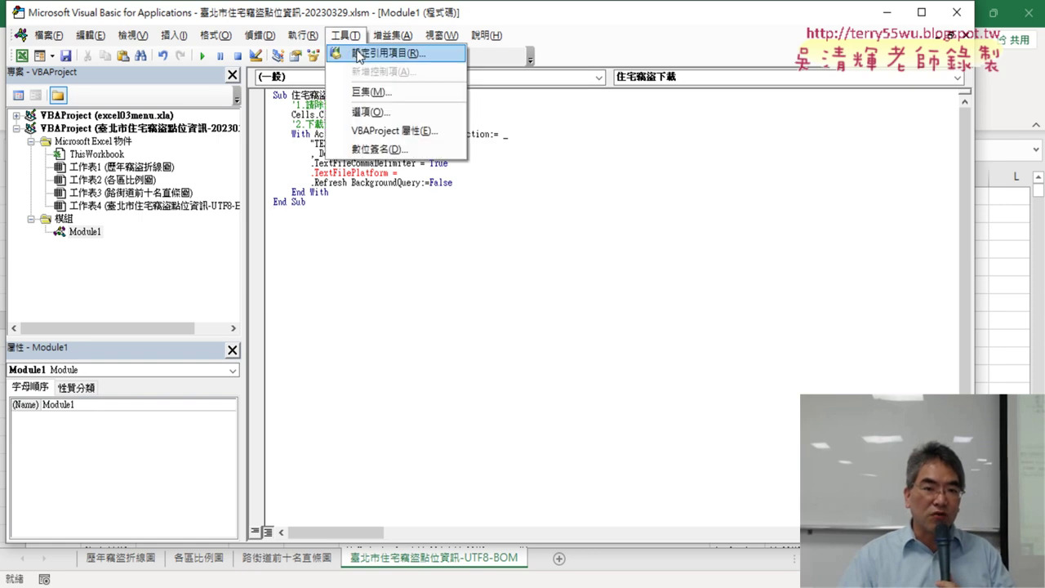
left_click(370, 111)
left_click(430, 142)
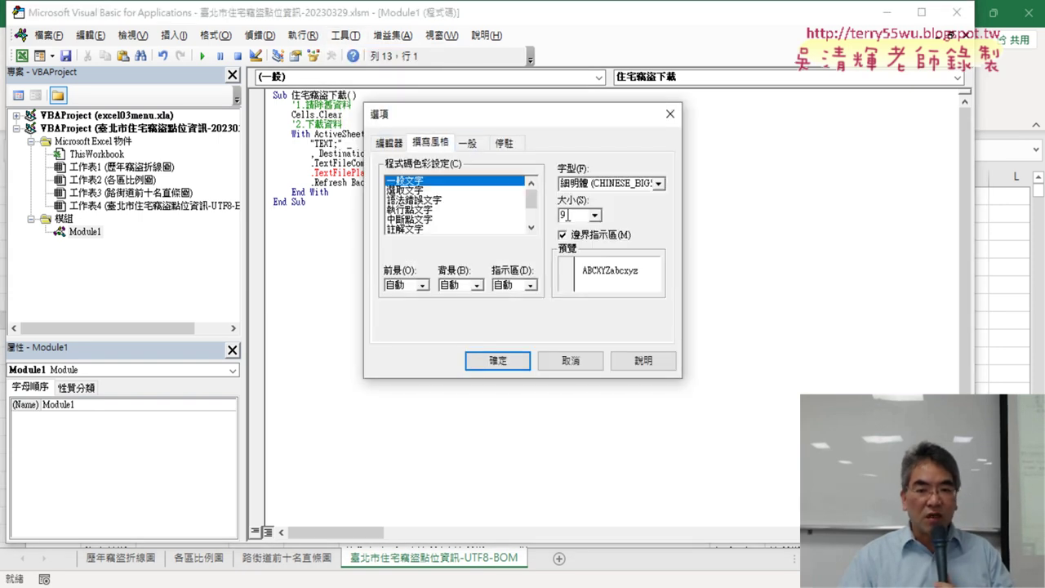
left_click(595, 216)
left_click(574, 259)
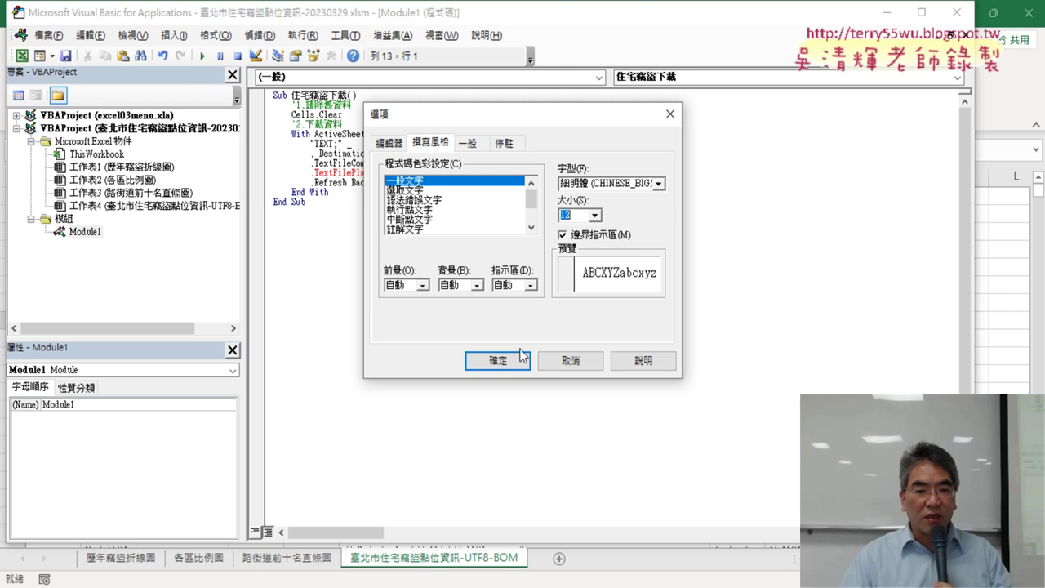
left_click(498, 360)
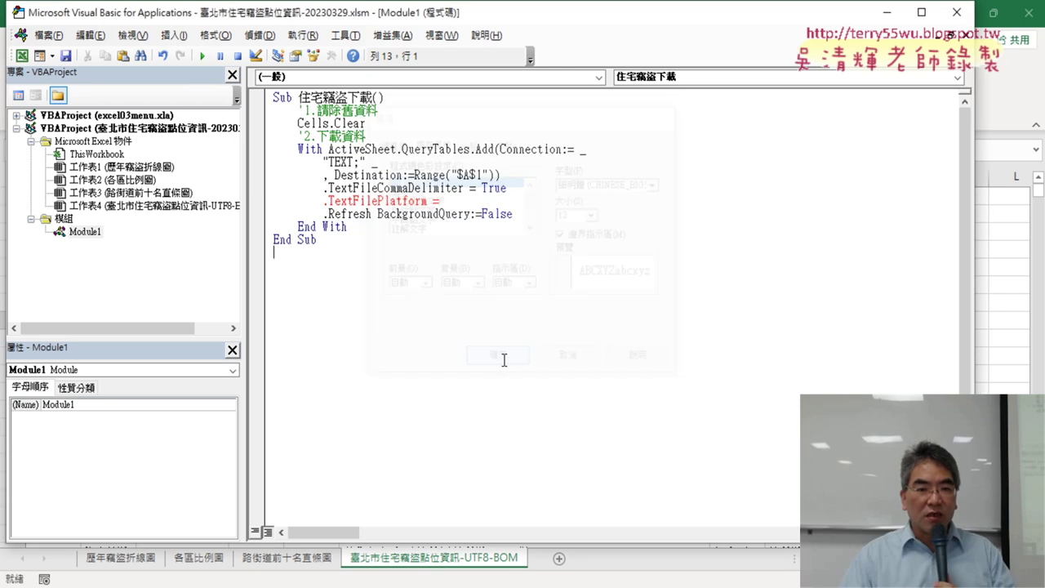
Place the caret after TEXT; and return to the tutorial's dataset link
left_click(362, 162)
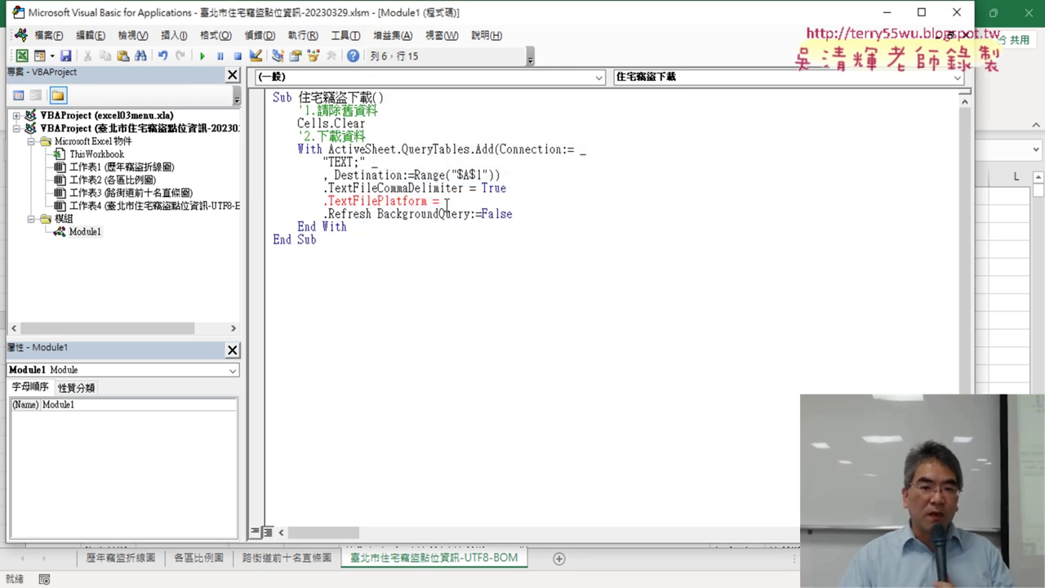
key("alt+Tab")
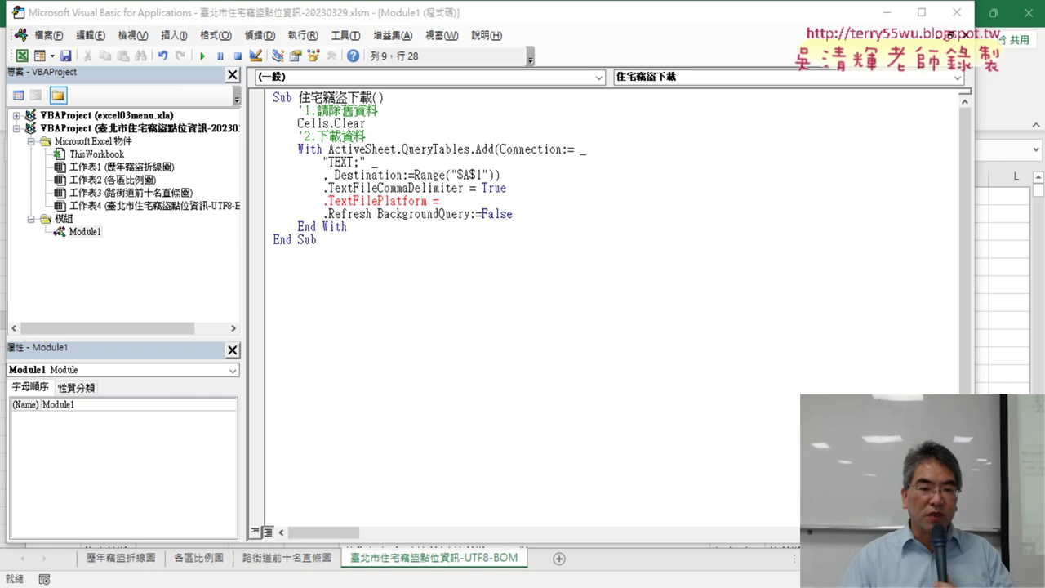
left_click(367, 241)
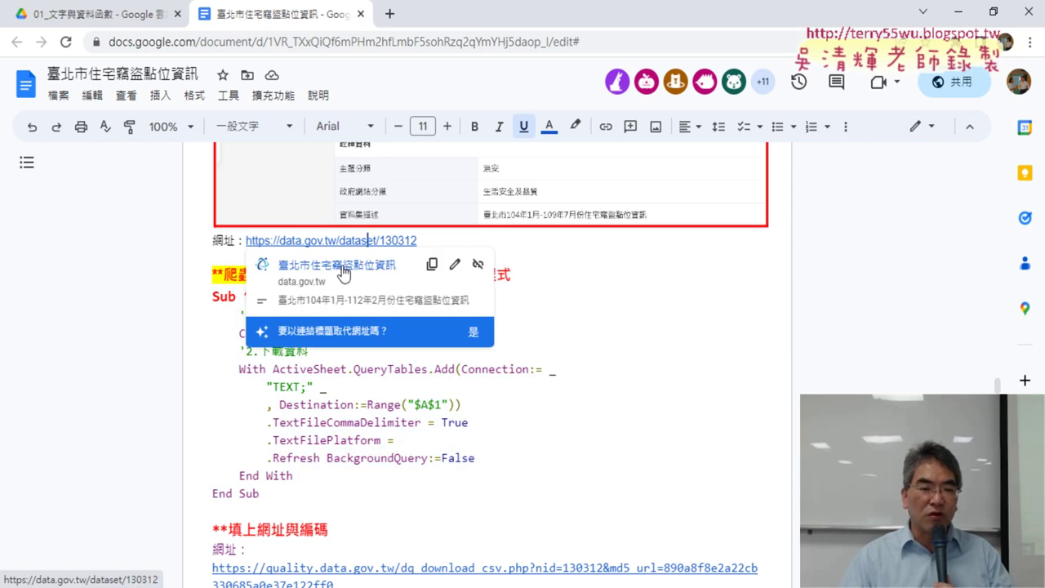
Open the data.gov.tw dataset 130312 page's 檢視資料 details and copy its download URL
left_click(343, 265)
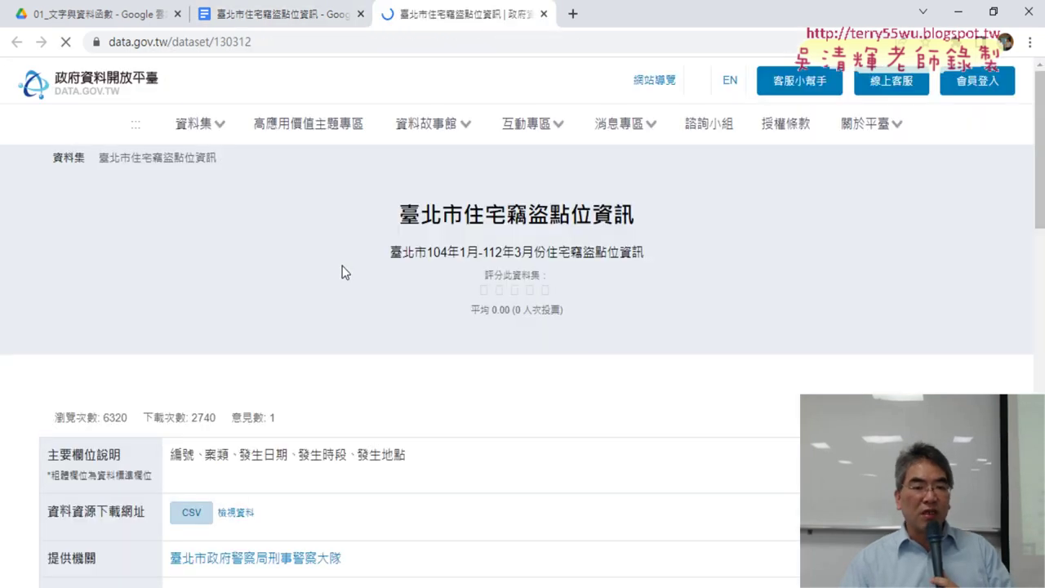
scroll(374, 269, "down", 2)
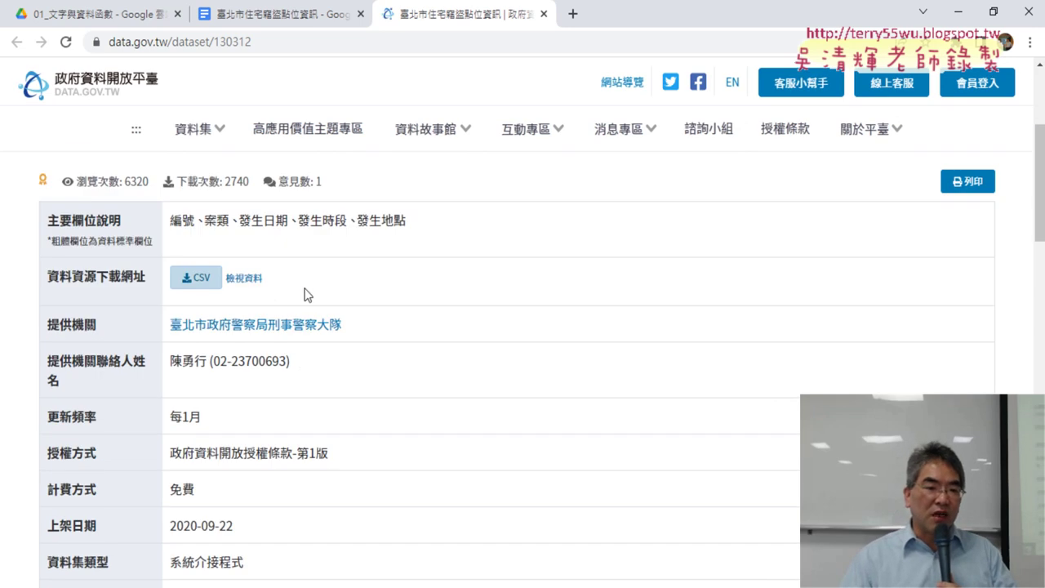
left_click(243, 278)
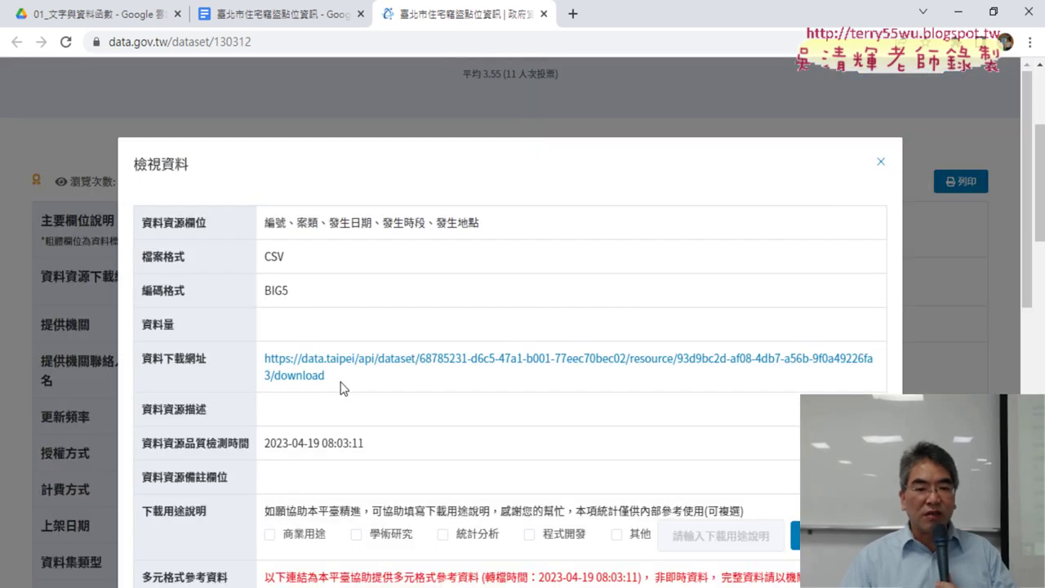
left_click_drag(343, 388, 265, 358)
scroll(331, 321, "down", 2)
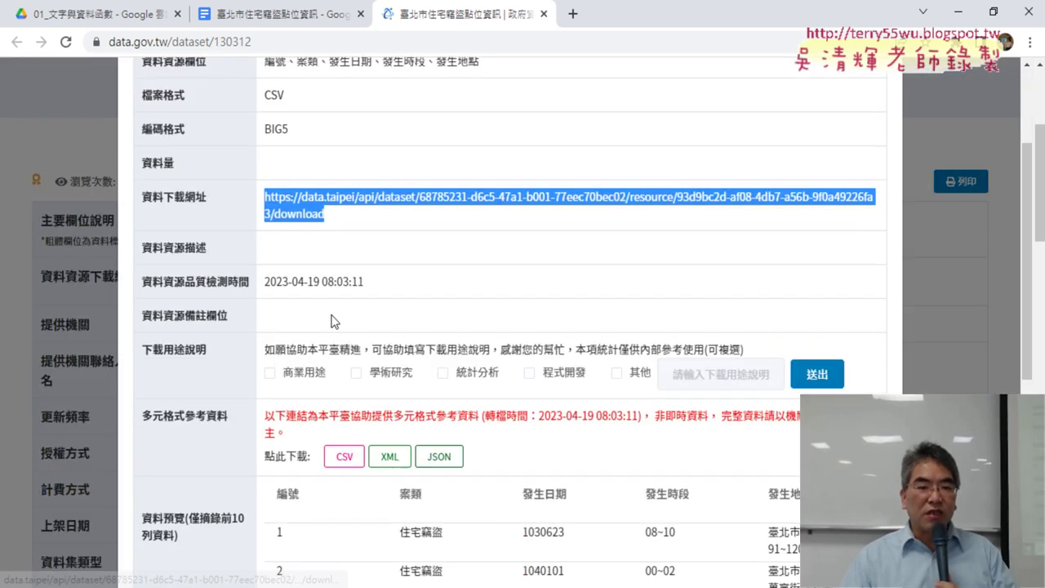
right_click(316, 215)
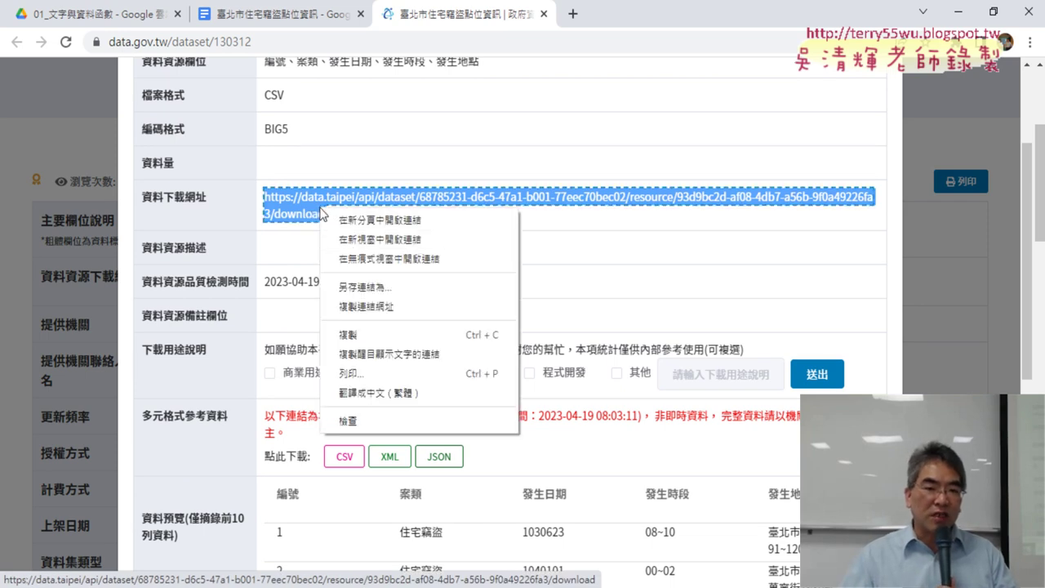
left_click(381, 335)
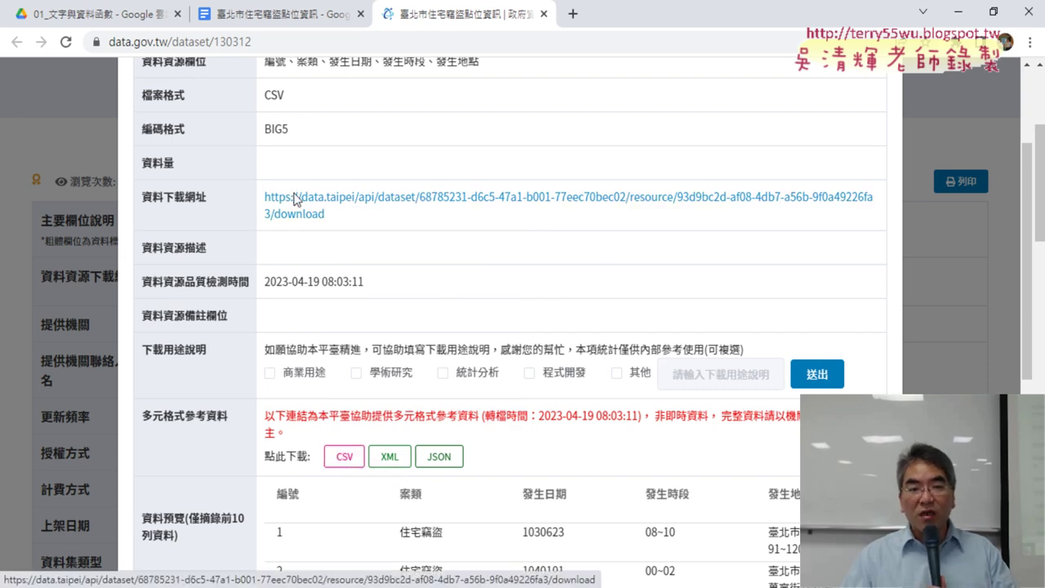
Select the download URL, close the details, and select the dataset's contact details
right_click(347, 454)
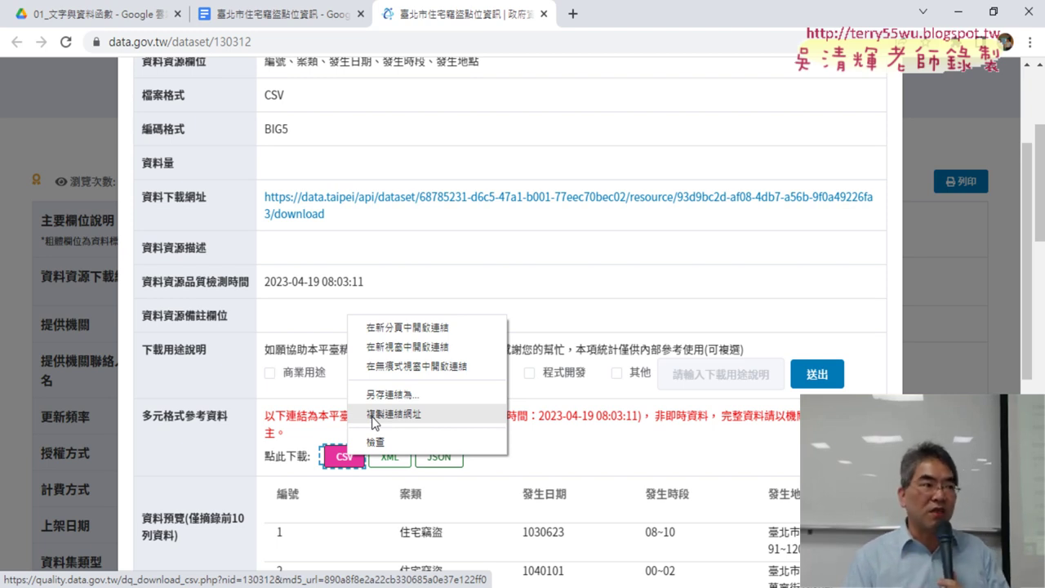
left_click(339, 214)
left_click_drag(338, 214, 265, 196)
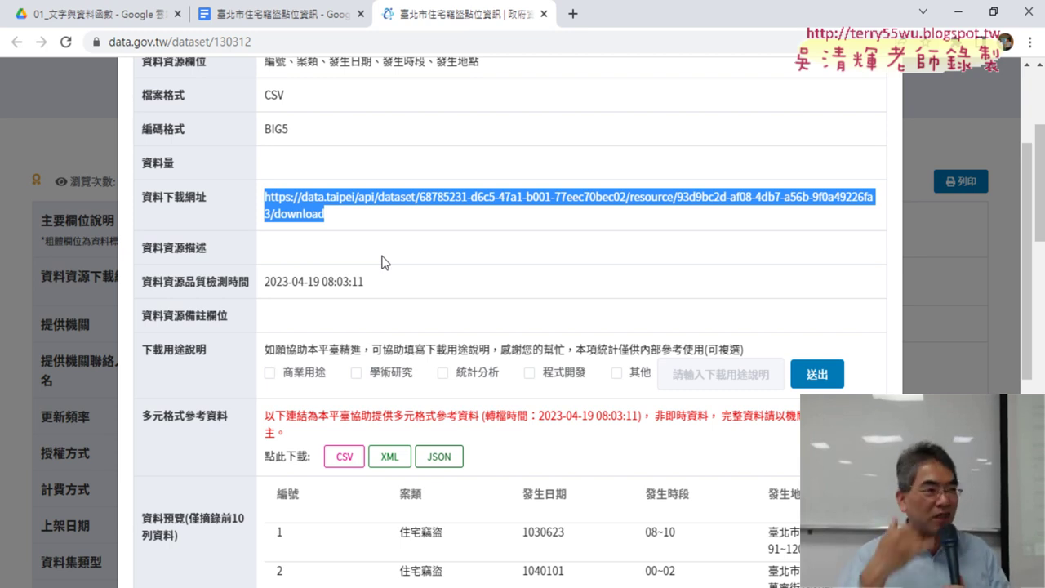
scroll(461, 248, "down", 2)
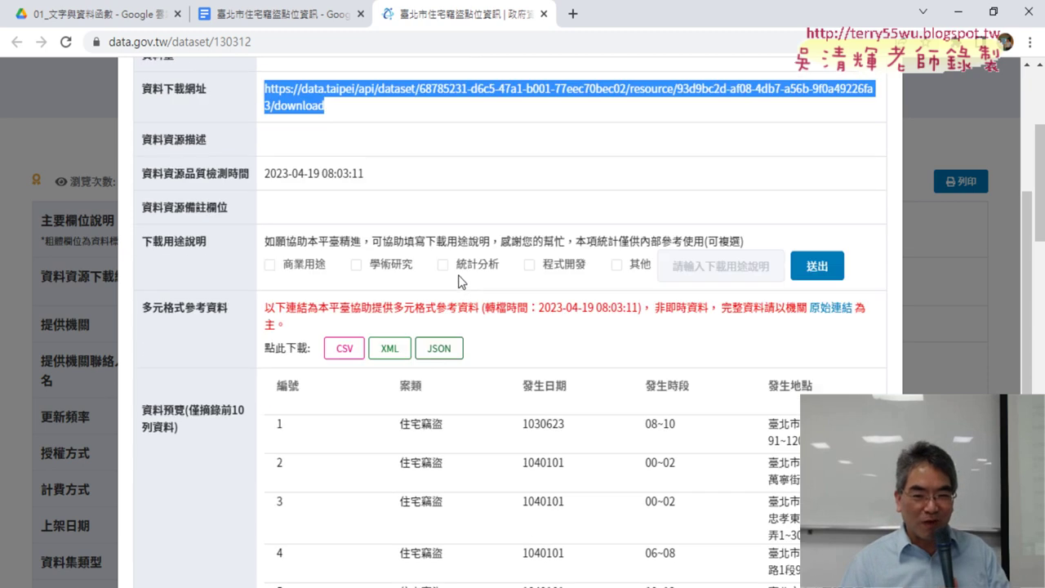
scroll(959, 285, "down", 2)
left_click(960, 287)
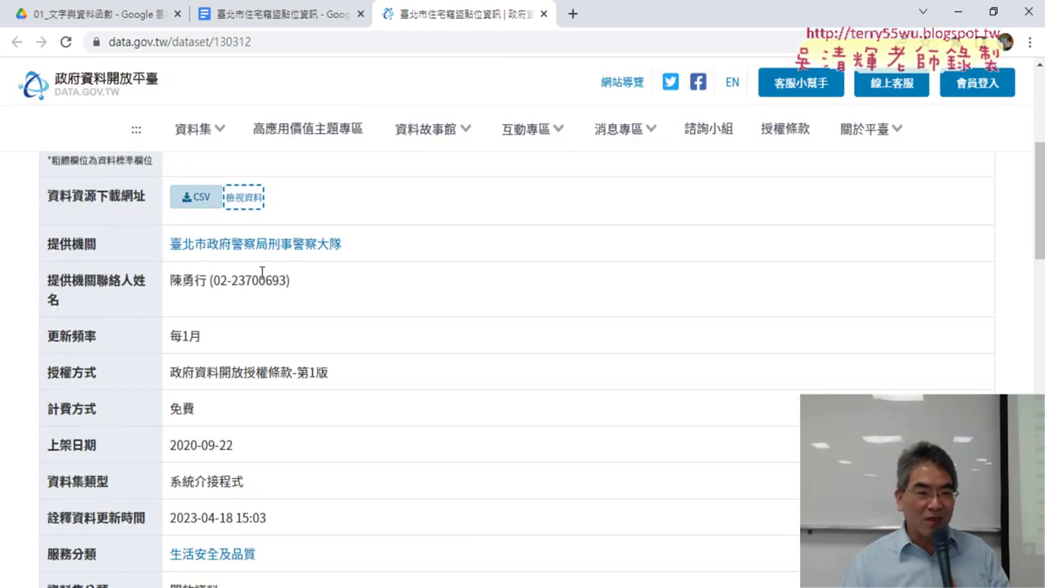
left_click_drag(170, 280, 299, 280)
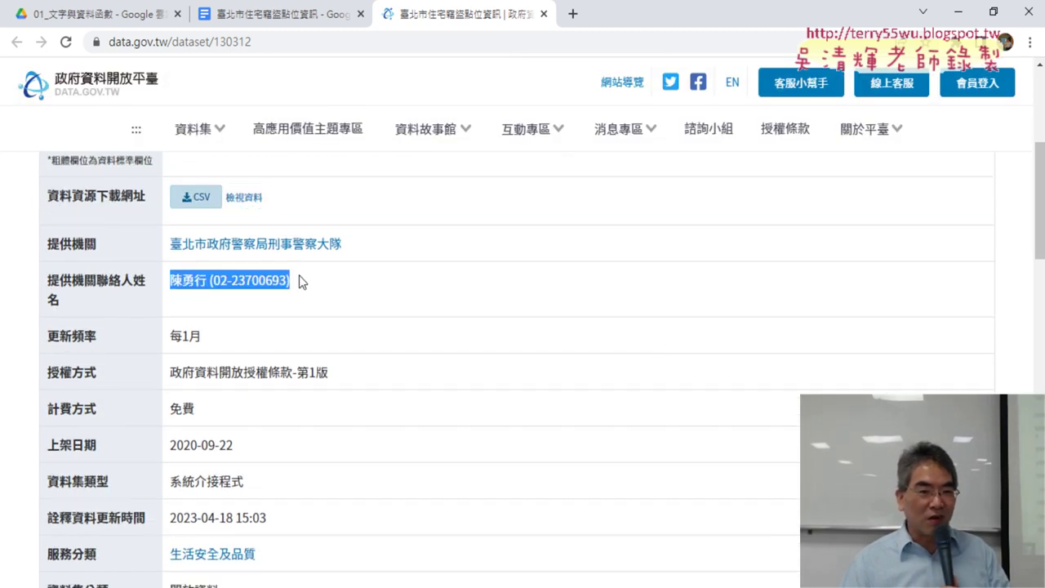
left_click(223, 280)
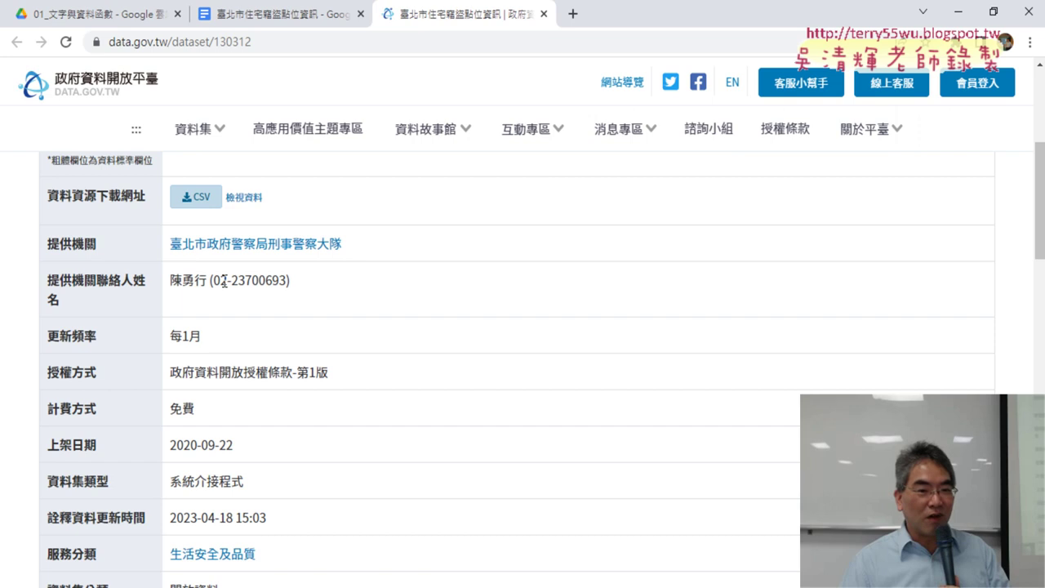
left_click_drag(213, 280, 288, 281)
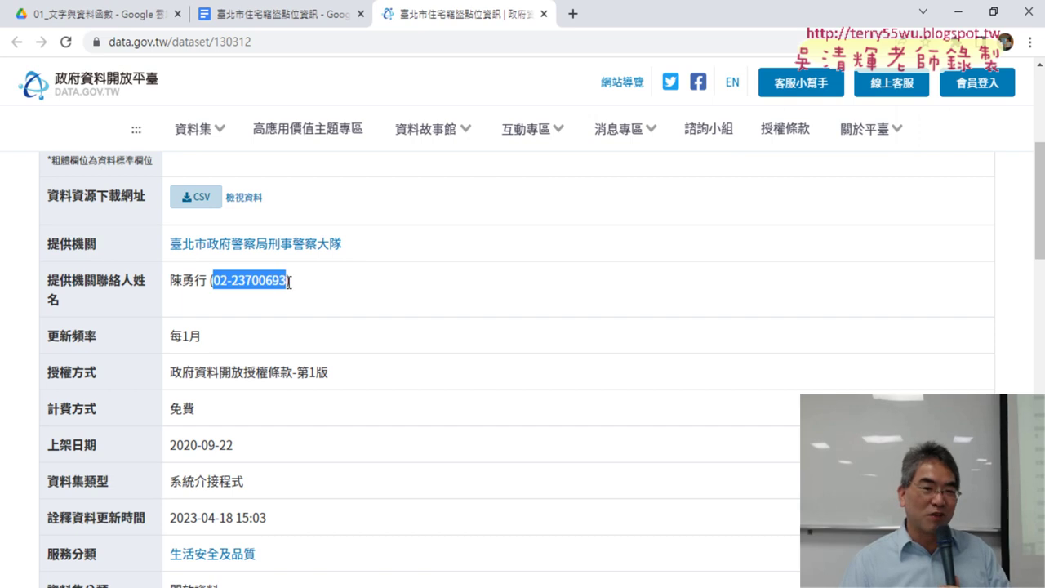
Reopen 檢視資料 and copy the 多元格式參考資料 CSV link address
scroll(385, 305, "up", 1)
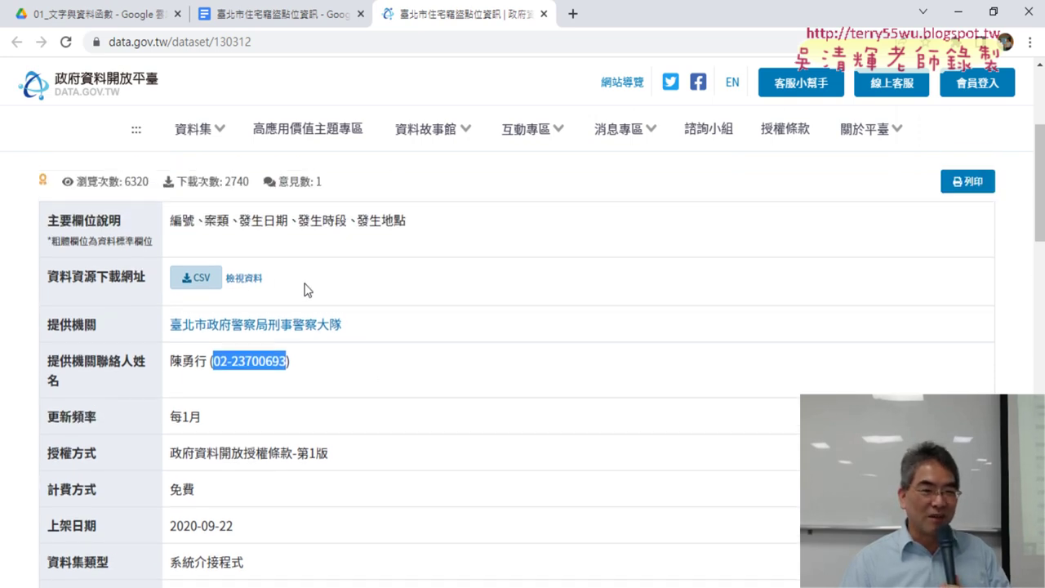
left_click(249, 277)
scroll(459, 304, "down", 2)
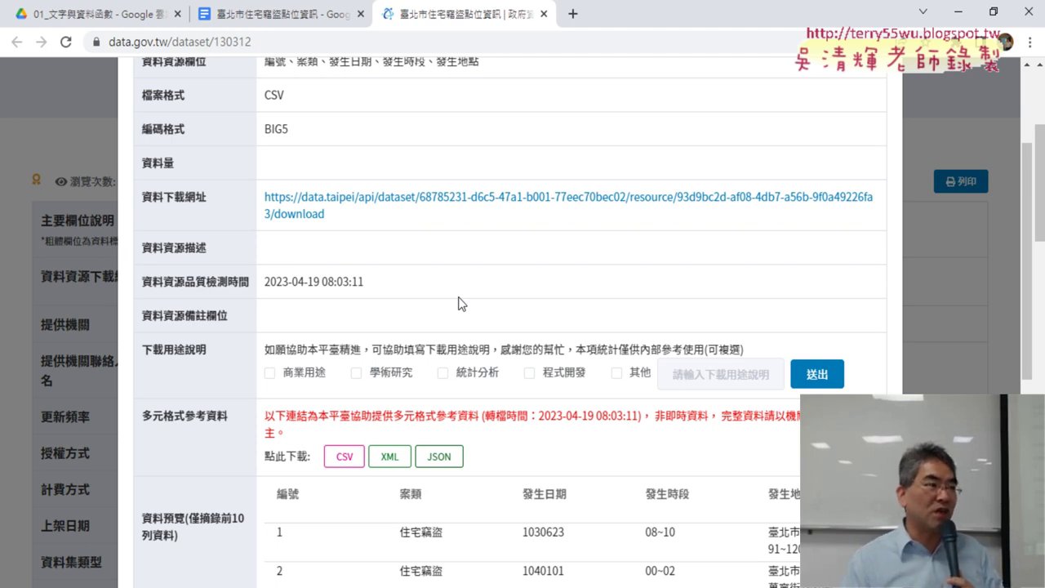
scroll(460, 303, "down", 2)
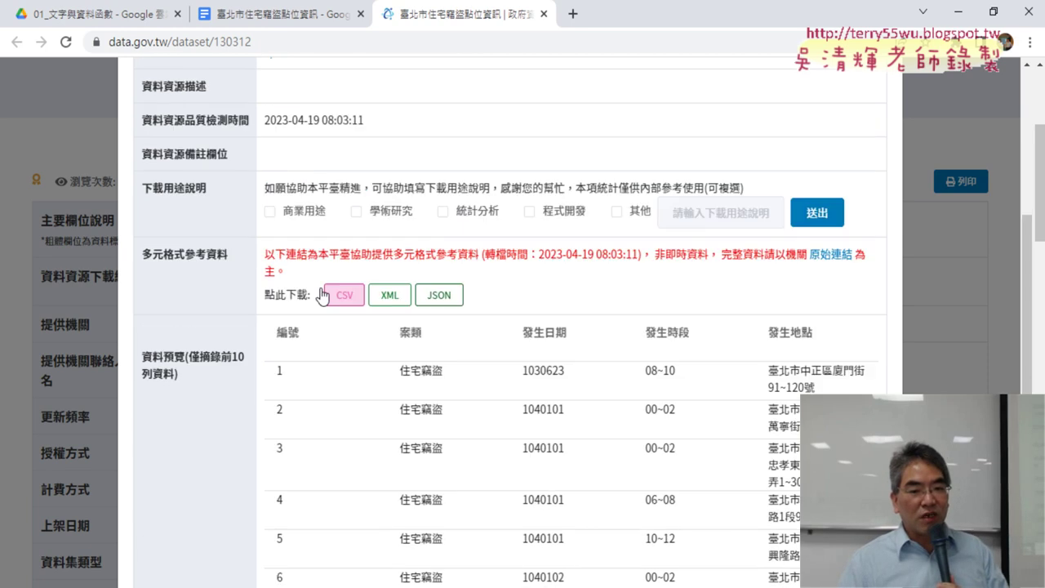
right_click(340, 302)
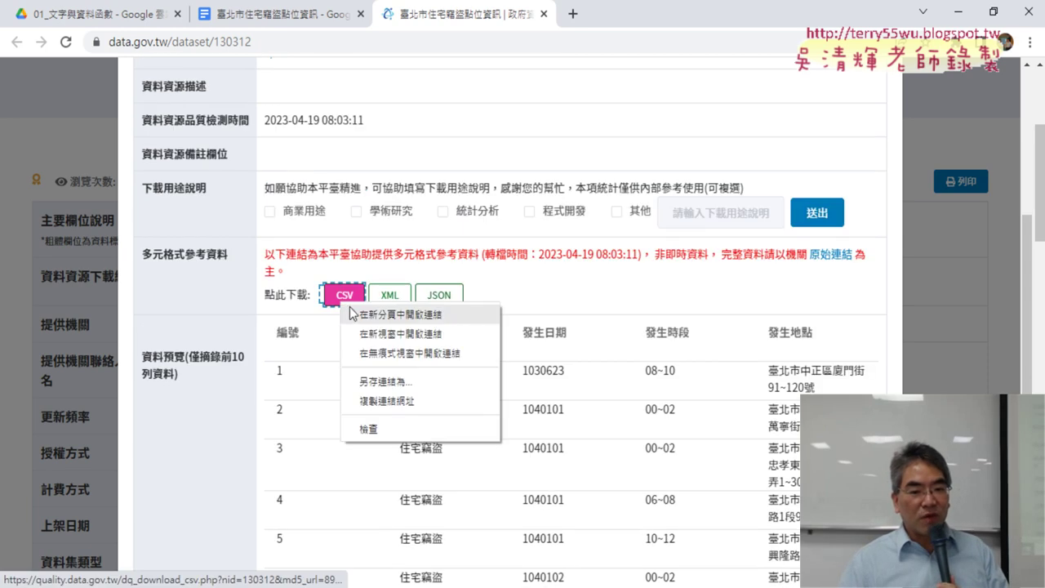
left_click(400, 406)
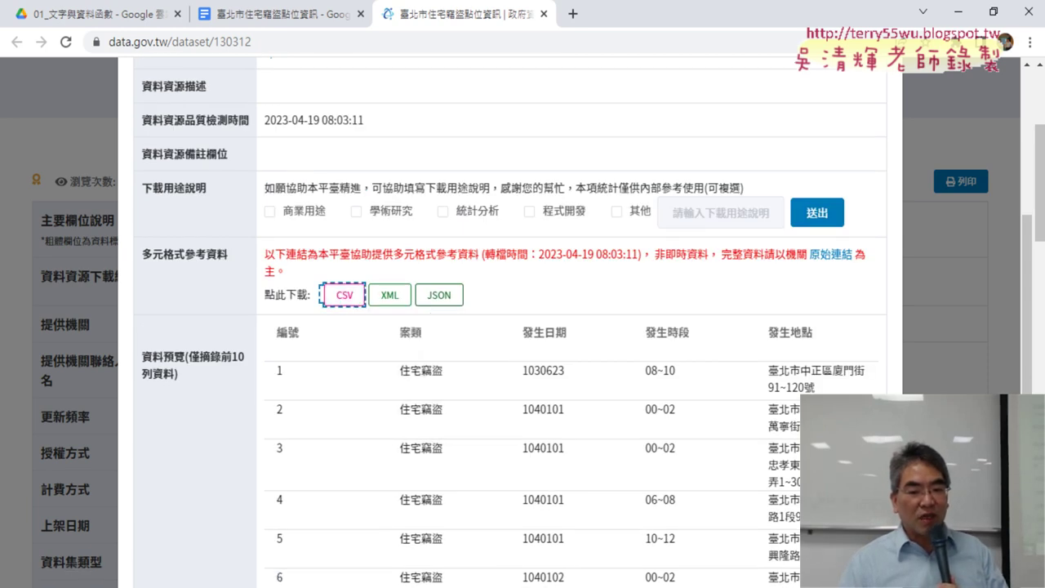
Paste the copied CSV download URL right after TEXT; in the Connection line
left_click(596, 522)
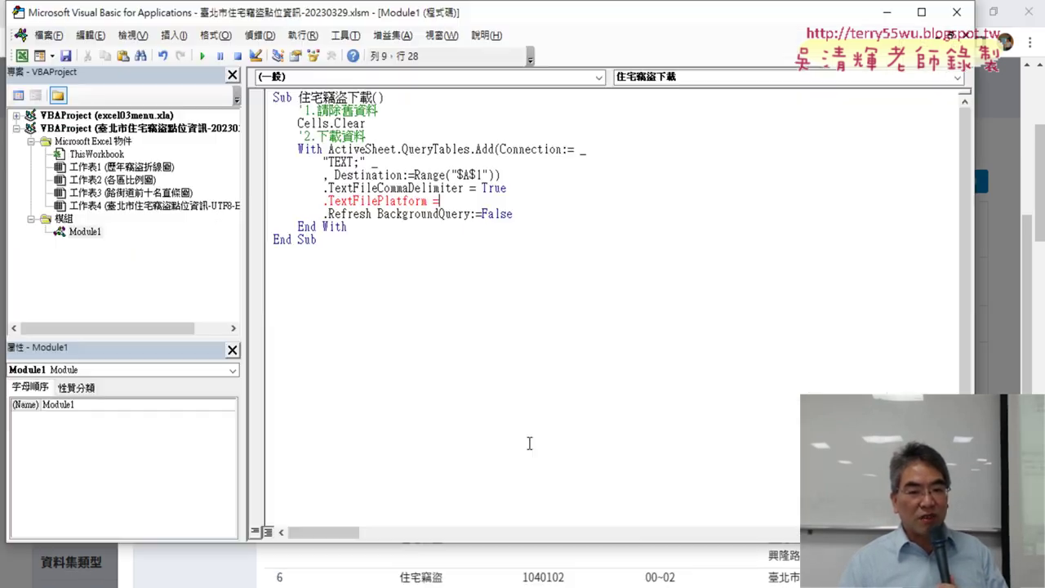
left_click(362, 161)
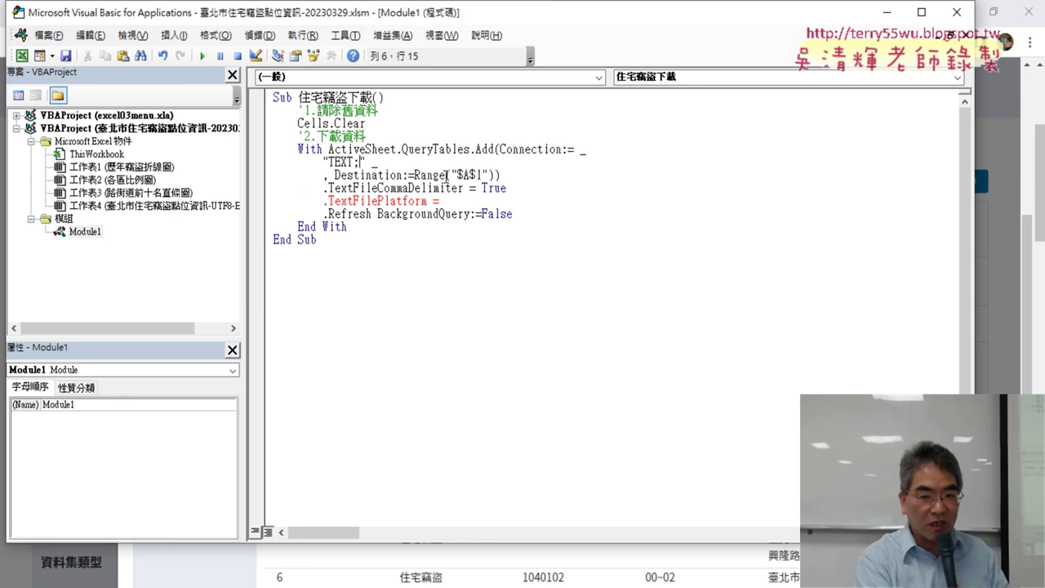
key("ctrl+v")
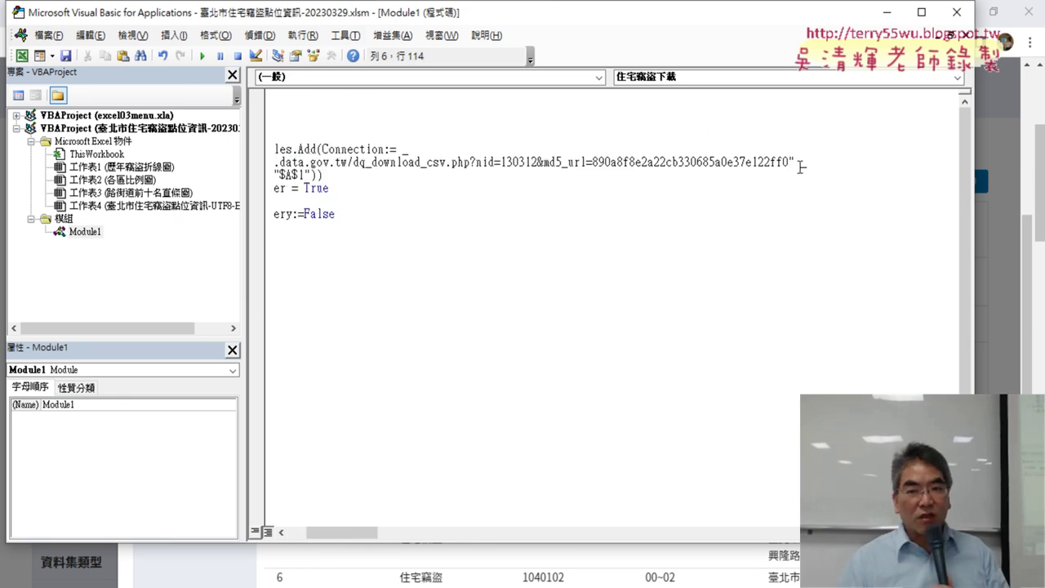
Highlight the URL's md5 hash, https: prefix, php part, and the TextFilePlatform line
left_click_drag(789, 162, 311, 152)
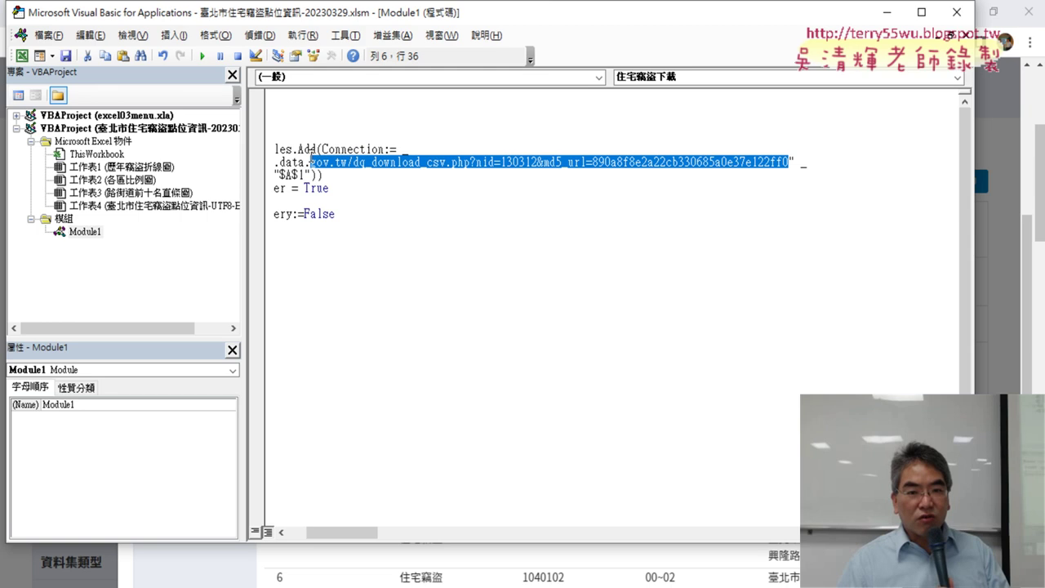
left_click(455, 175)
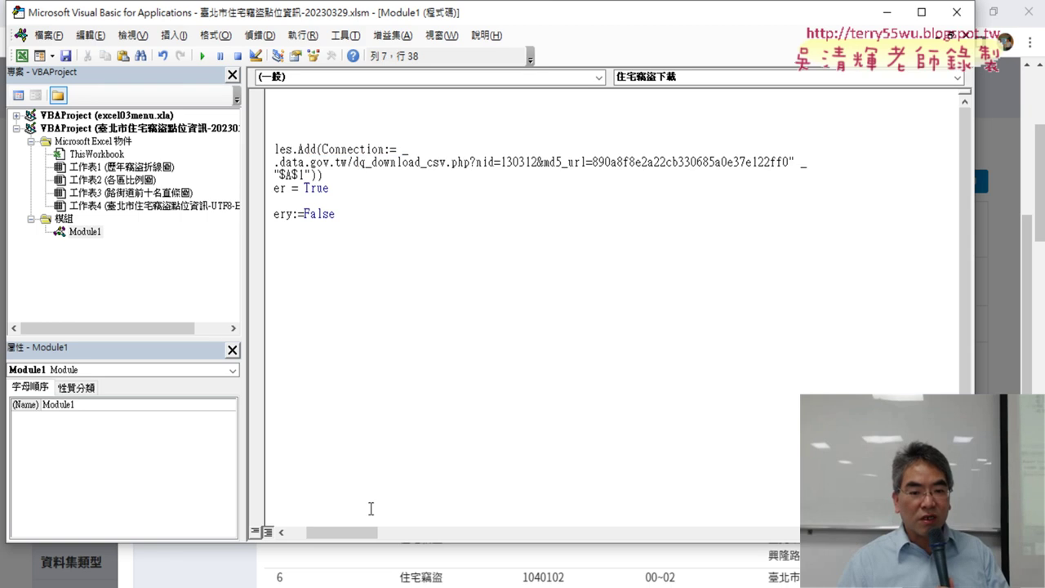
left_click_drag(366, 533, 346, 533)
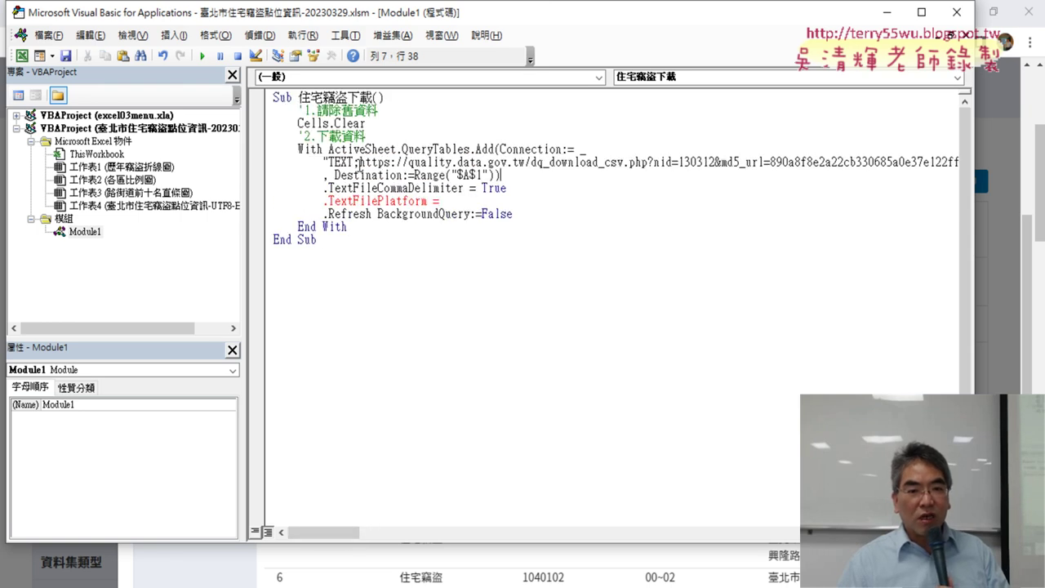
left_click_drag(360, 162, 396, 162)
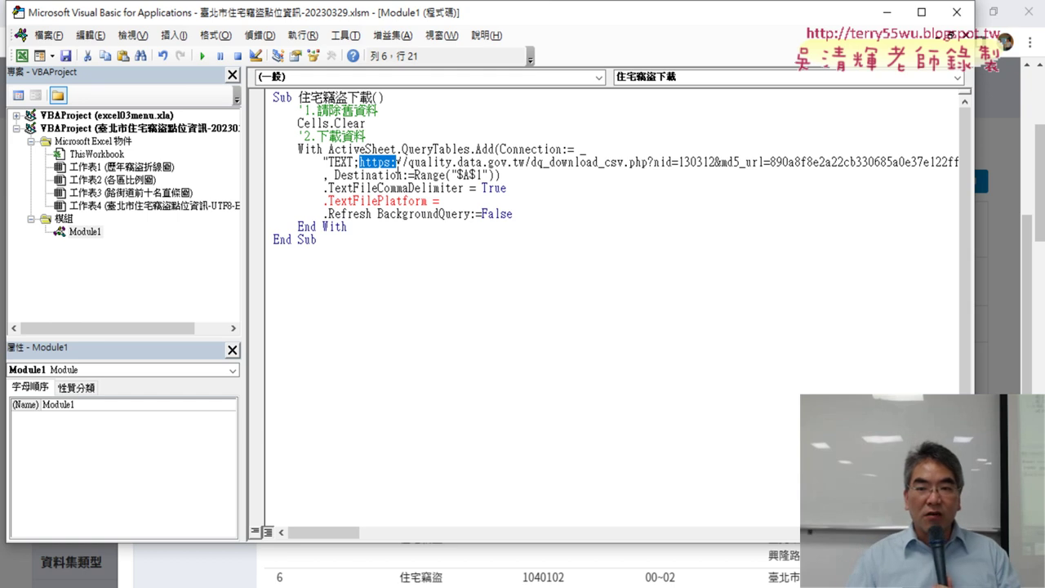
left_click_drag(648, 163, 623, 162)
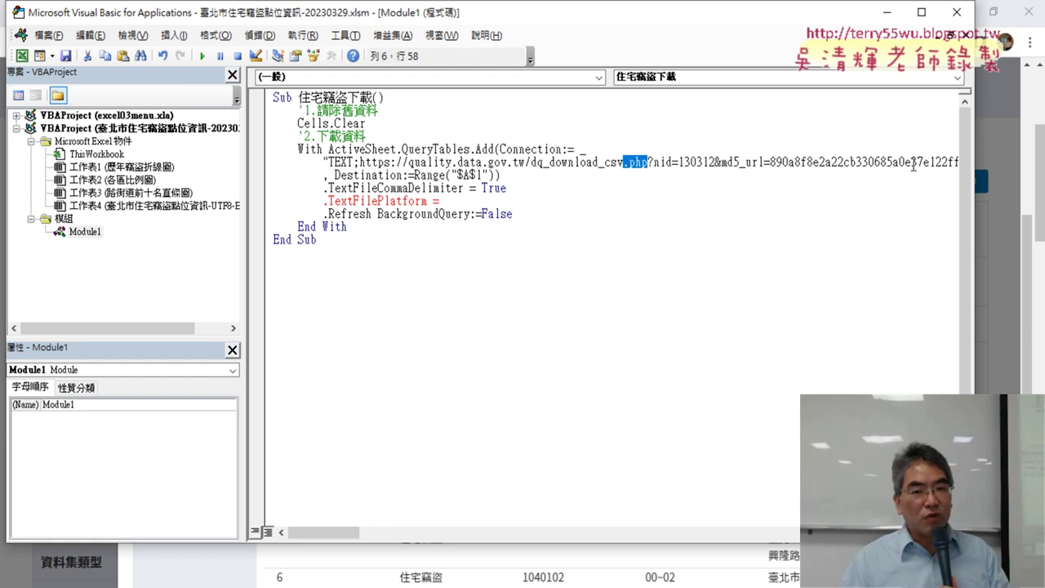
left_click_drag(445, 200, 323, 196)
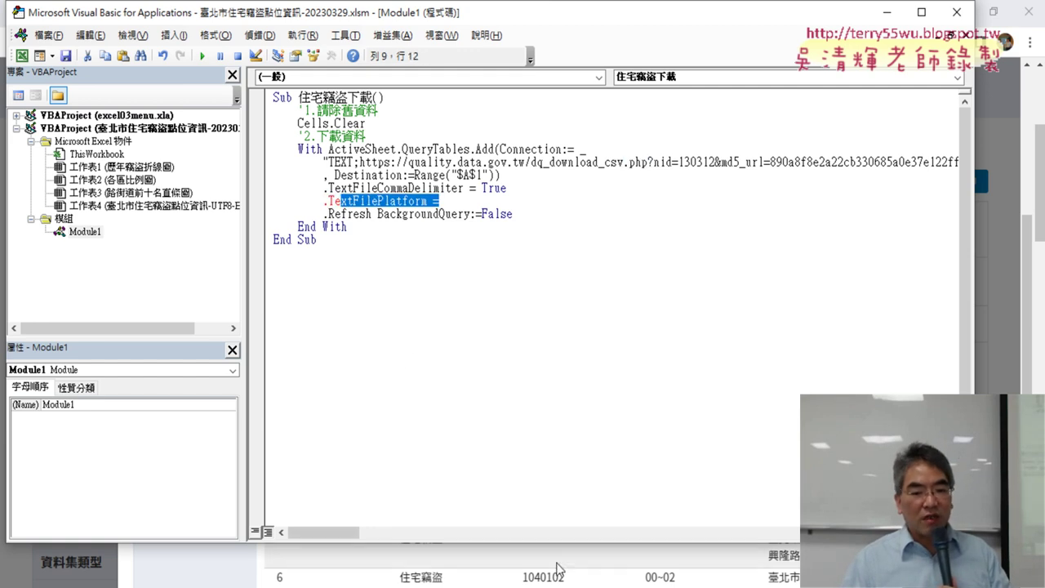
Highlight the dataset's BIG5 編碼格式 row on data.gov.tw
key("alt+Tab")
scroll(436, 278, "up", 1)
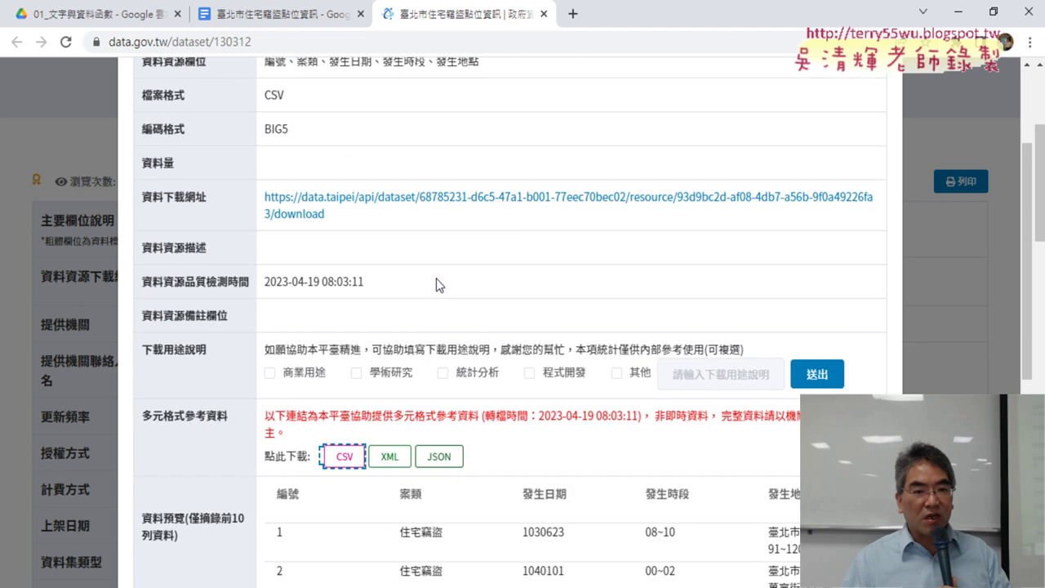
scroll(308, 291, "up", 3)
left_click_drag(125, 280, 343, 318)
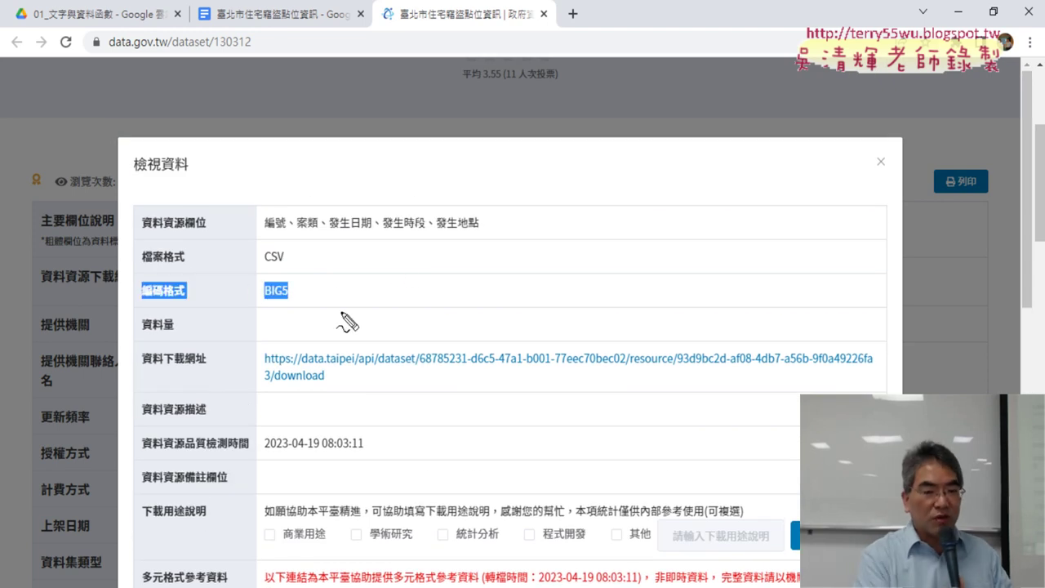
Annotate BIG5 with code pages 950 and 65001 in red ink, erase it, and minimize Chrome
left_click_drag(310, 308, 304, 288)
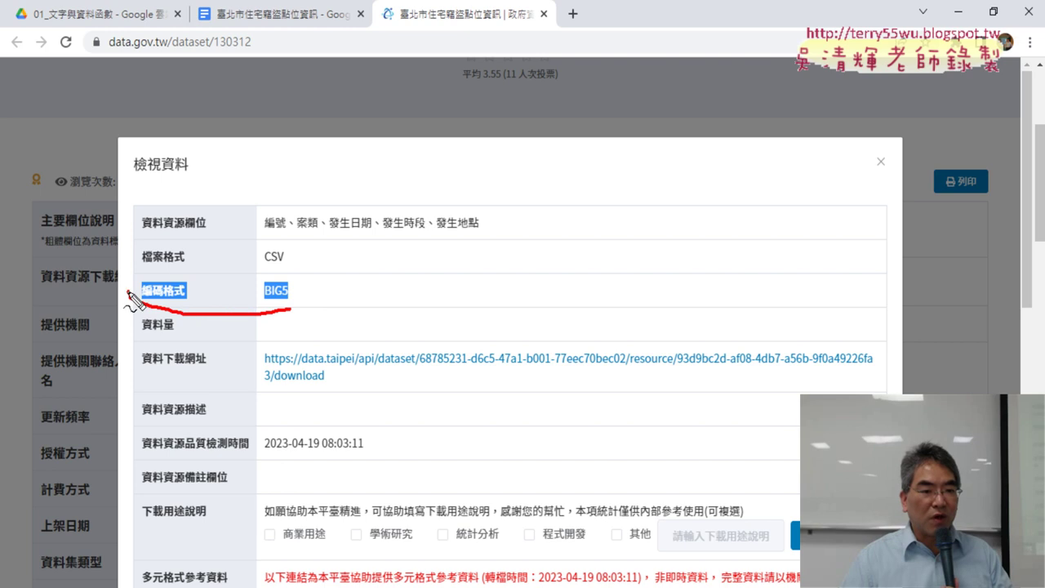
left_click_drag(365, 267, 321, 314)
mouse_move(401, 264)
left_mouse_down()
mouse_move(365, 301)
mouse_move(412, 291)
mouse_move(407, 281)
left_mouse_up()
mouse_move(515, 260)
left_mouse_down()
mouse_move(488, 287)
mouse_move(514, 277)
mouse_move(522, 291)
mouse_move(536, 279)
mouse_move(585, 284)
mouse_move(582, 311)
left_mouse_up()
left_click_drag(477, 316, 596, 320)
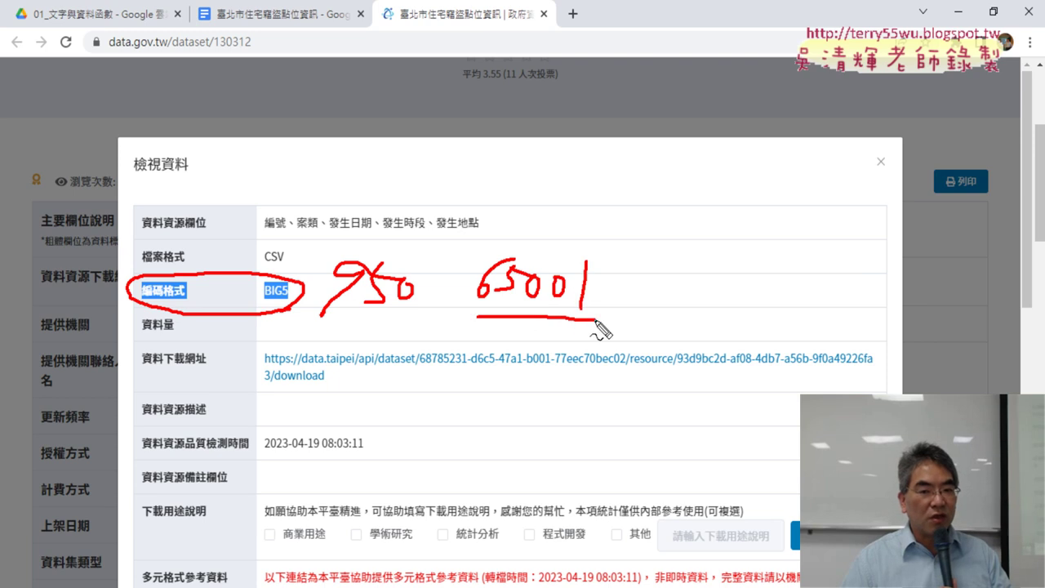
left_click_drag(321, 316, 376, 318)
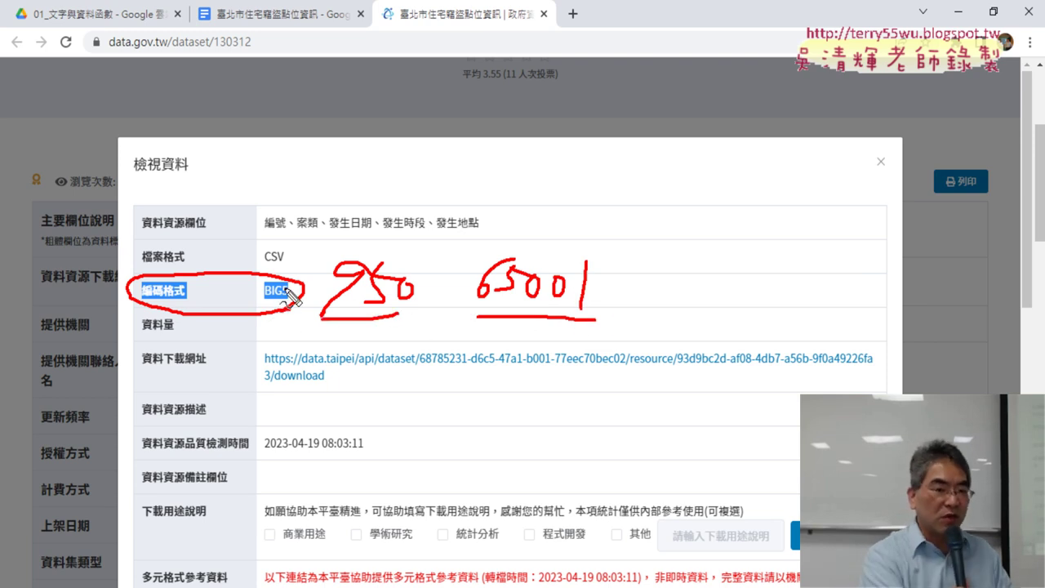
key("Escape")
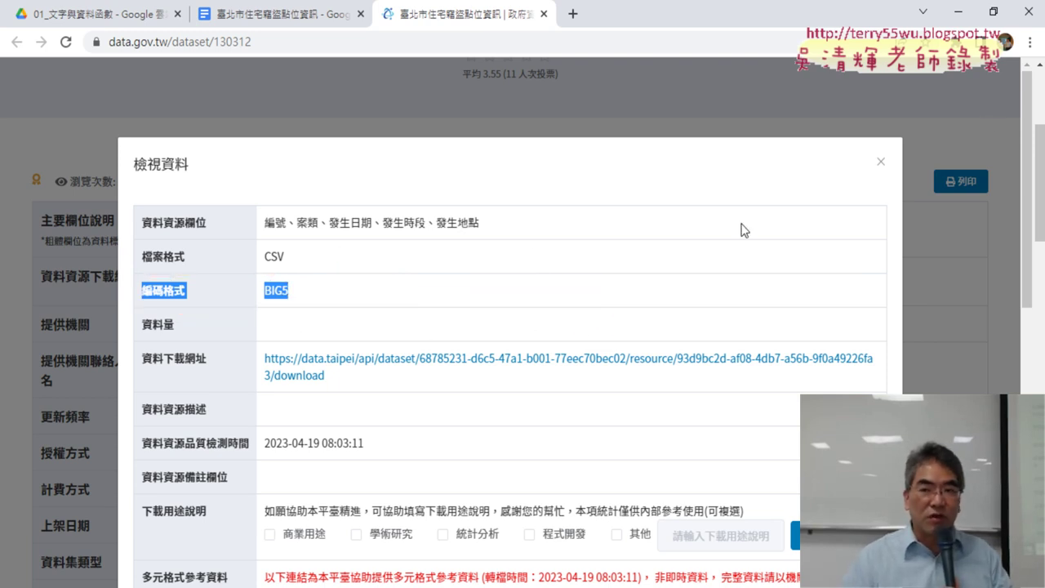
left_click(960, 11)
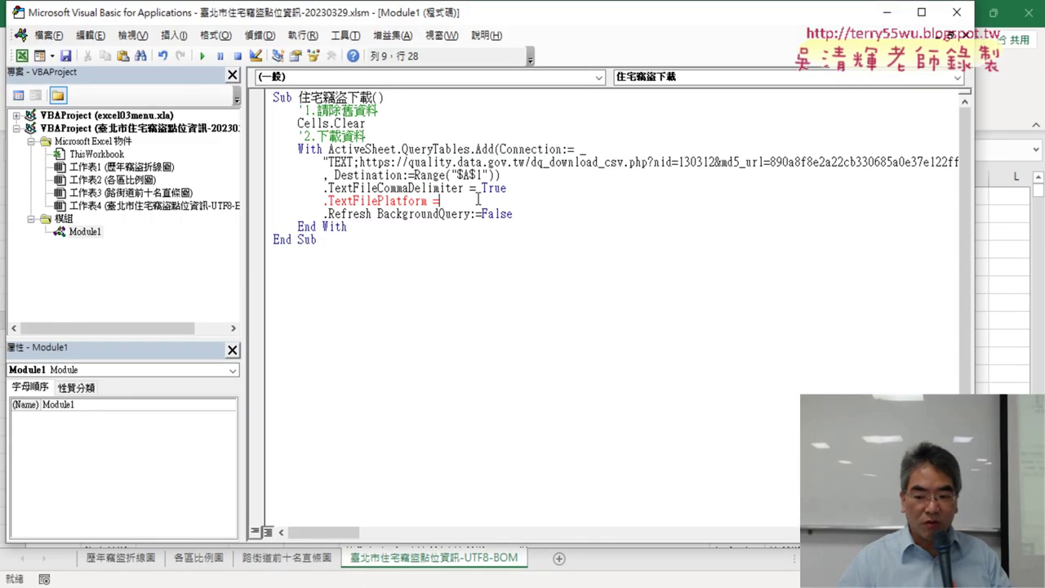
Set .TextFilePlatform = 950 and shrink the editor so the worksheet shows beside it
left_click(478, 200)
type("950")
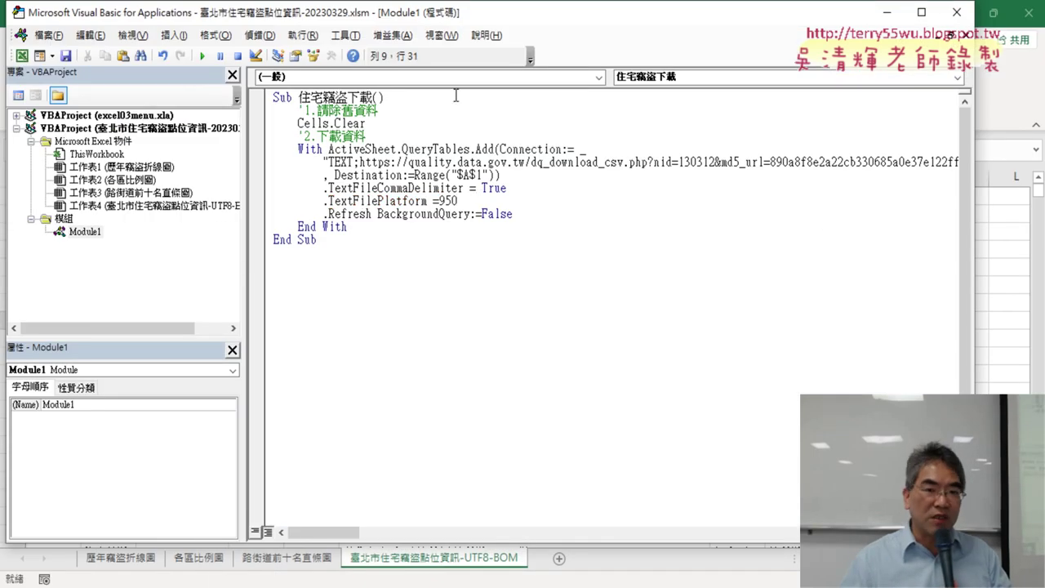
left_click_drag(430, 16, 620, 56)
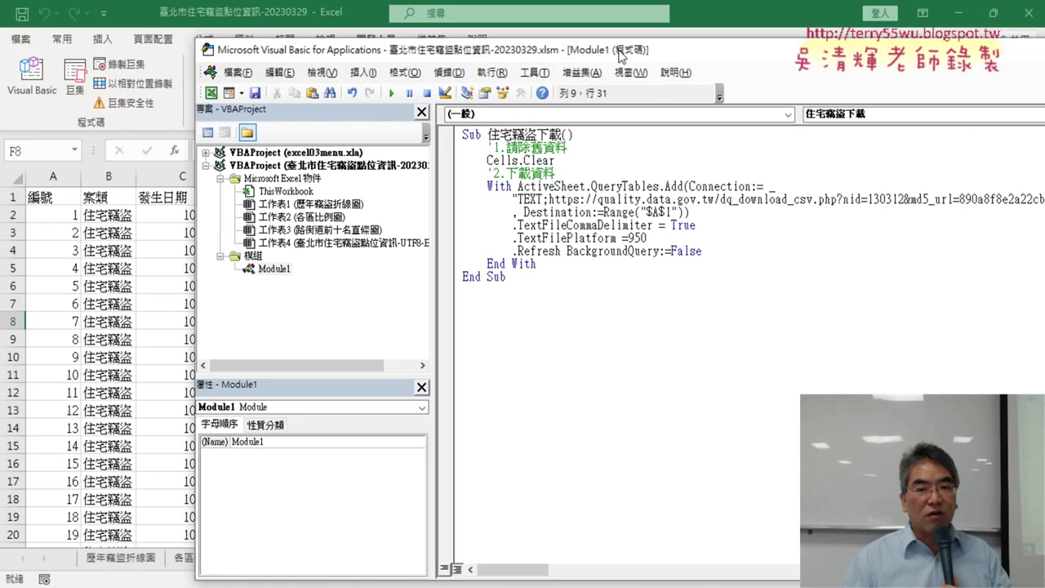
left_click_drag(431, 260, 306, 260)
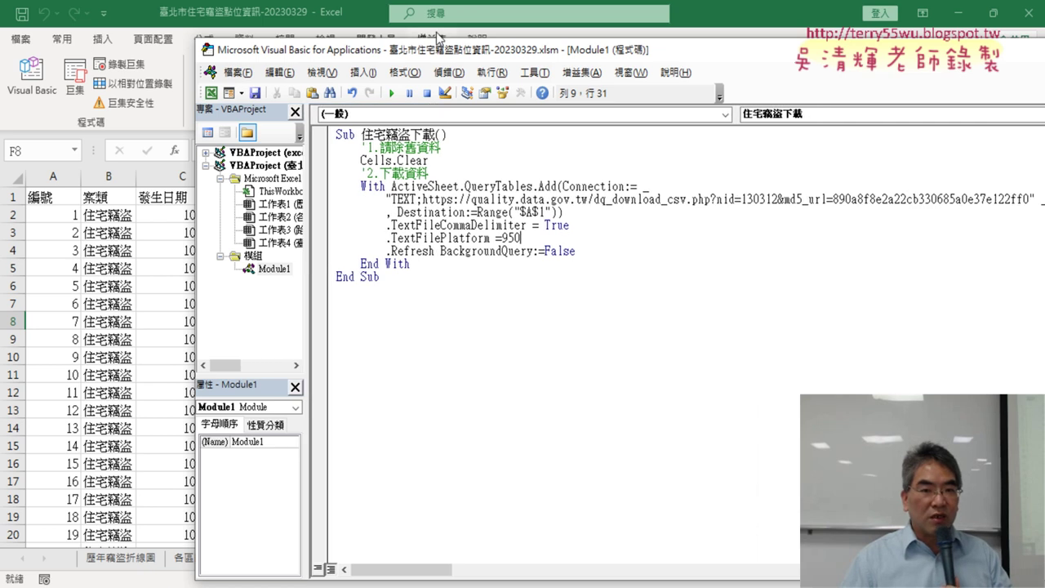
left_click_drag(441, 49, 566, 46)
Highlight the Cells.Clear statement, then Cells and Clear separately
left_click_drag(555, 157, 505, 157)
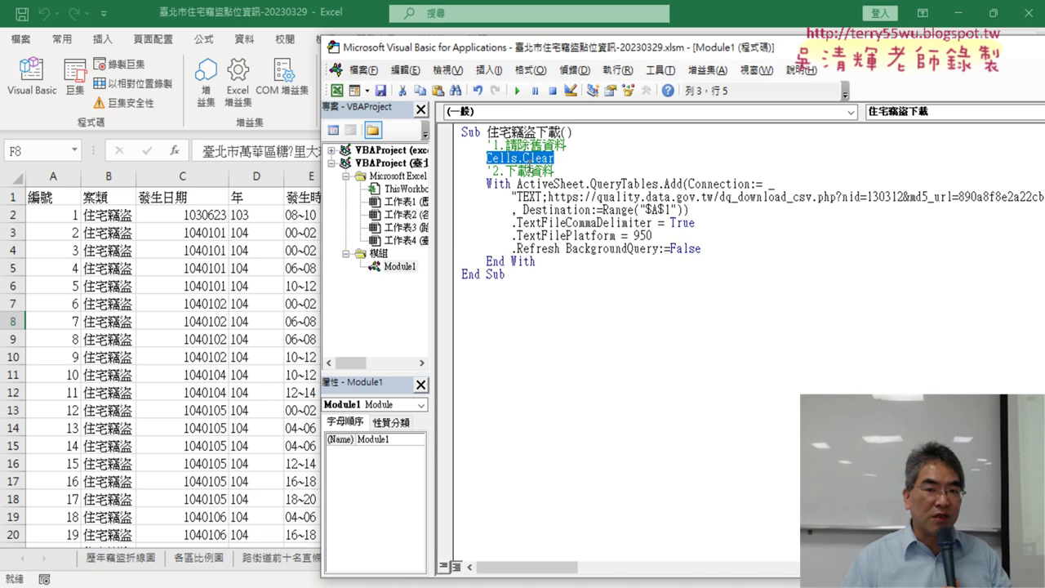
left_click(516, 166)
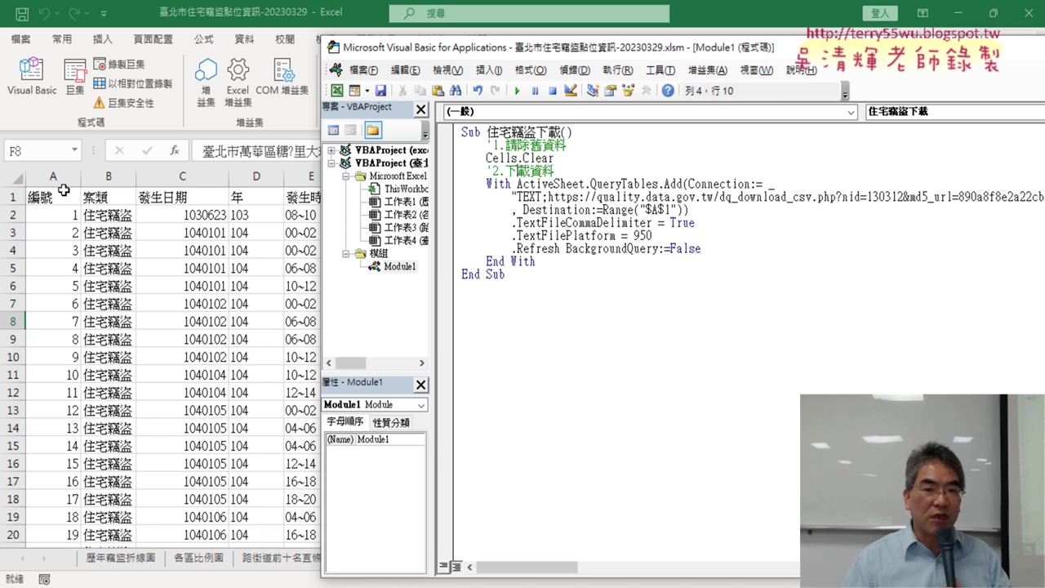
mouse_move(518, 157)
left_mouse_down()
mouse_move(491, 157)
mouse_move(523, 158)
left_mouse_up()
left_click(519, 157)
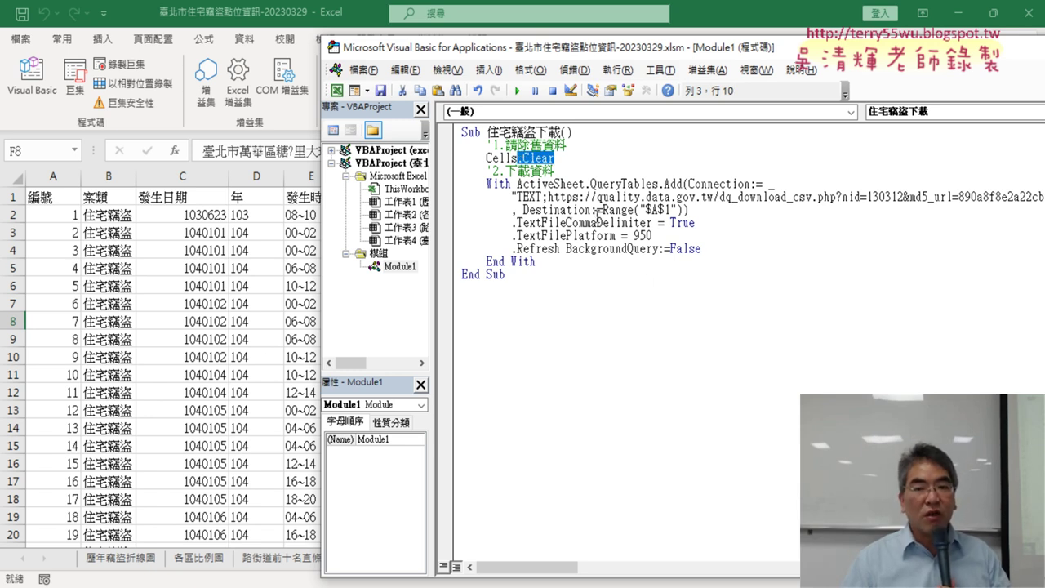
left_click(614, 185)
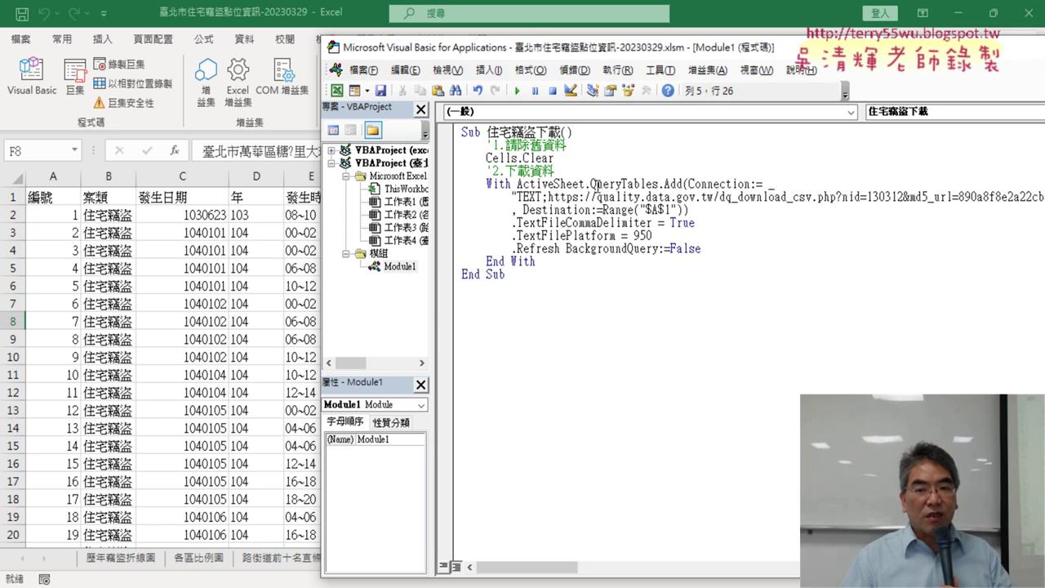
Highlight ActiveSheet, QueryTables, Add, the base URL, and Destination in the query line
left_click_drag(584, 186, 523, 186)
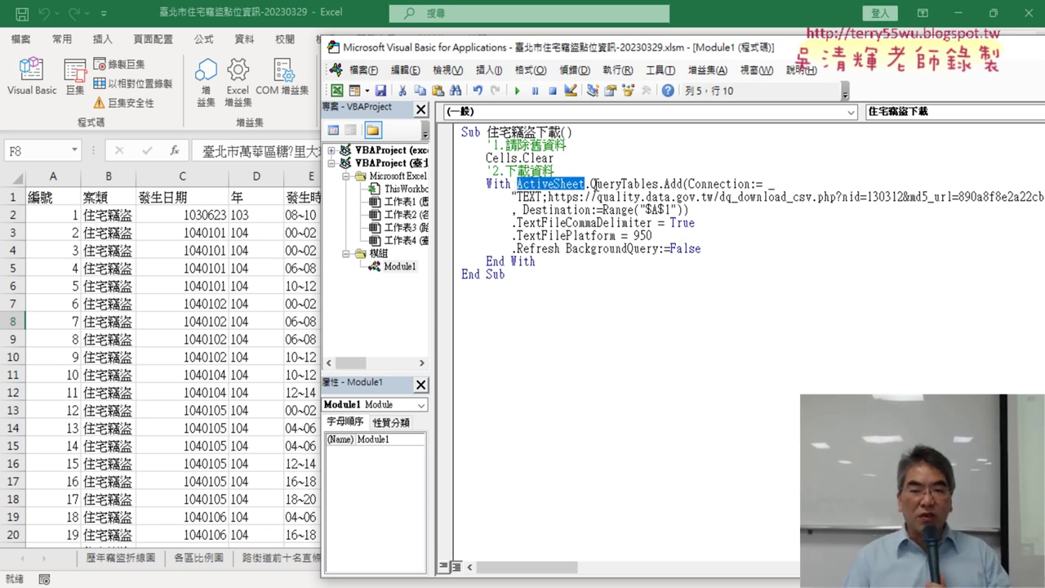
left_click_drag(590, 185, 658, 184)
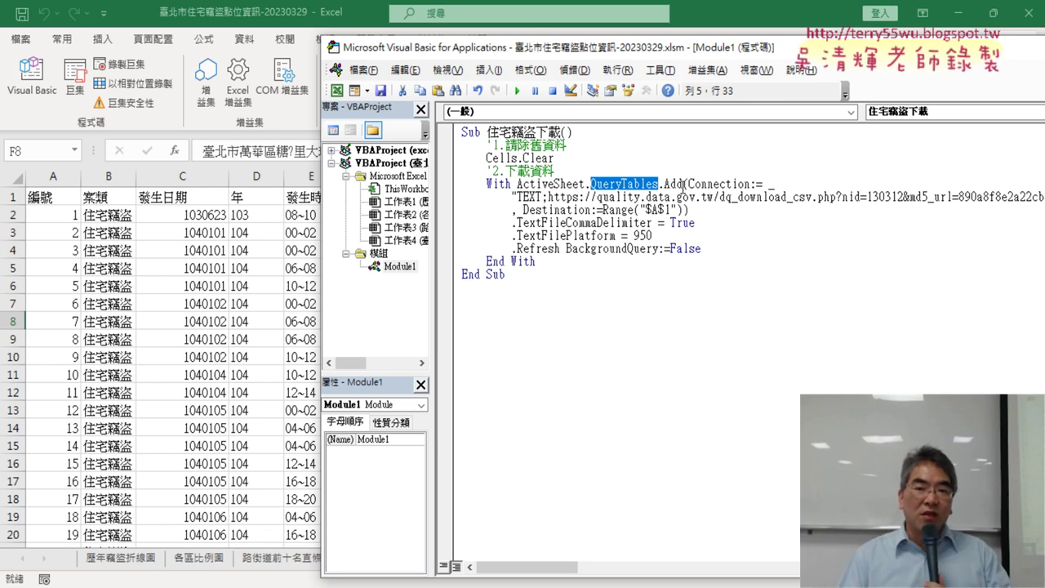
left_click_drag(663, 185, 684, 185)
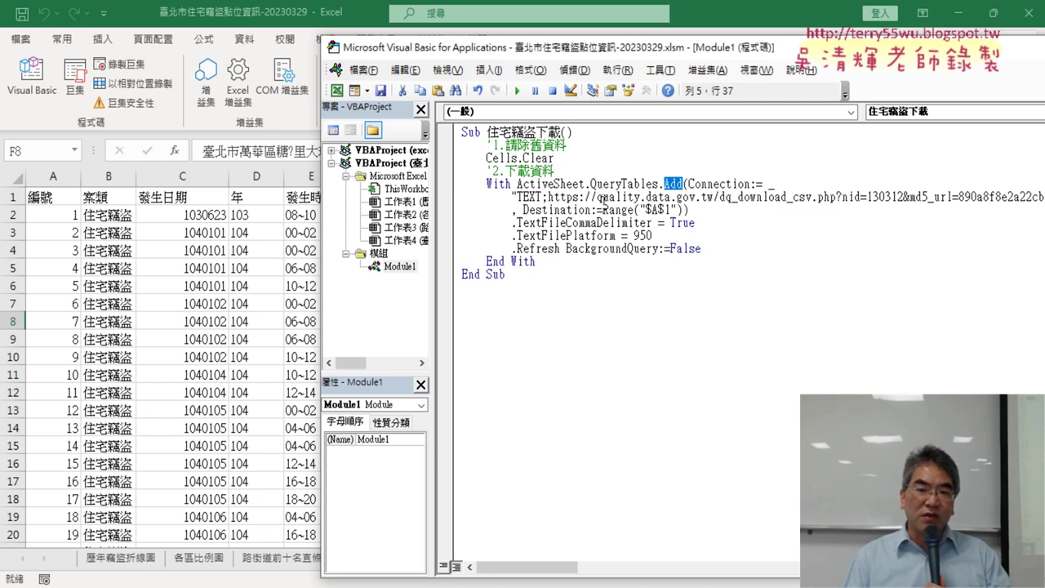
left_click_drag(547, 197, 801, 197)
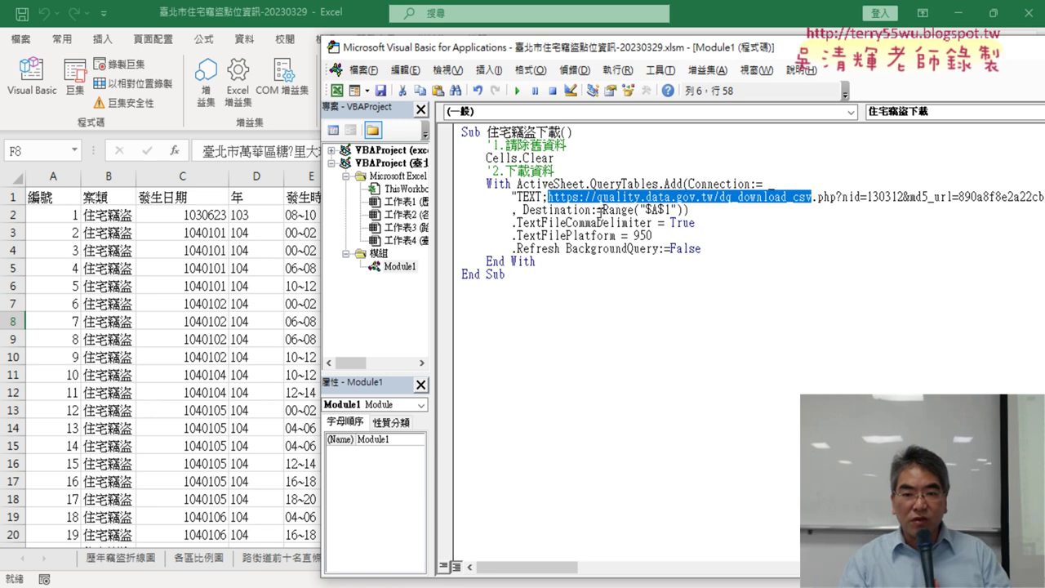
left_click_drag(524, 210, 589, 210)
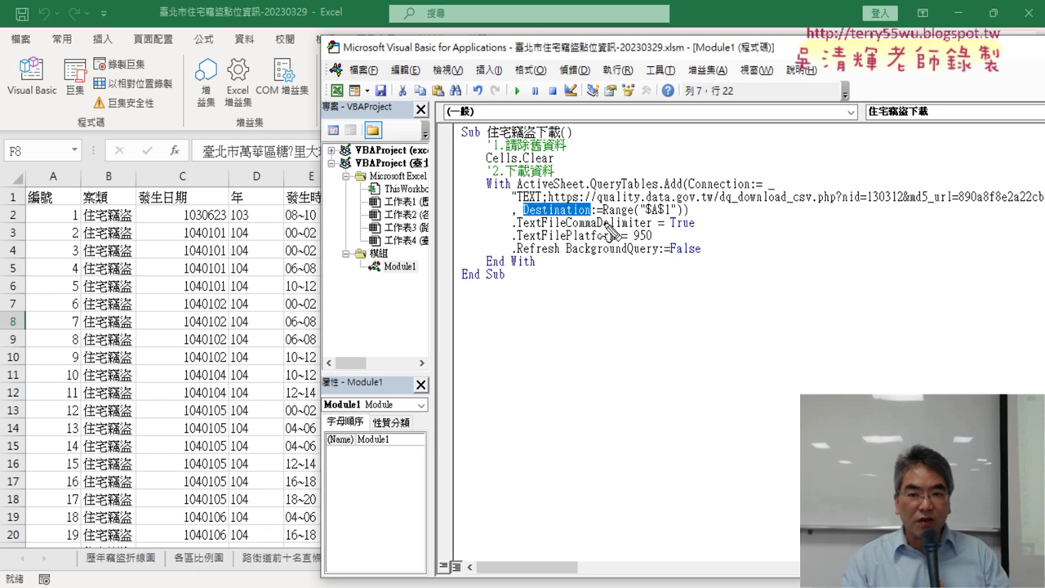
left_click_drag(622, 218, 676, 220)
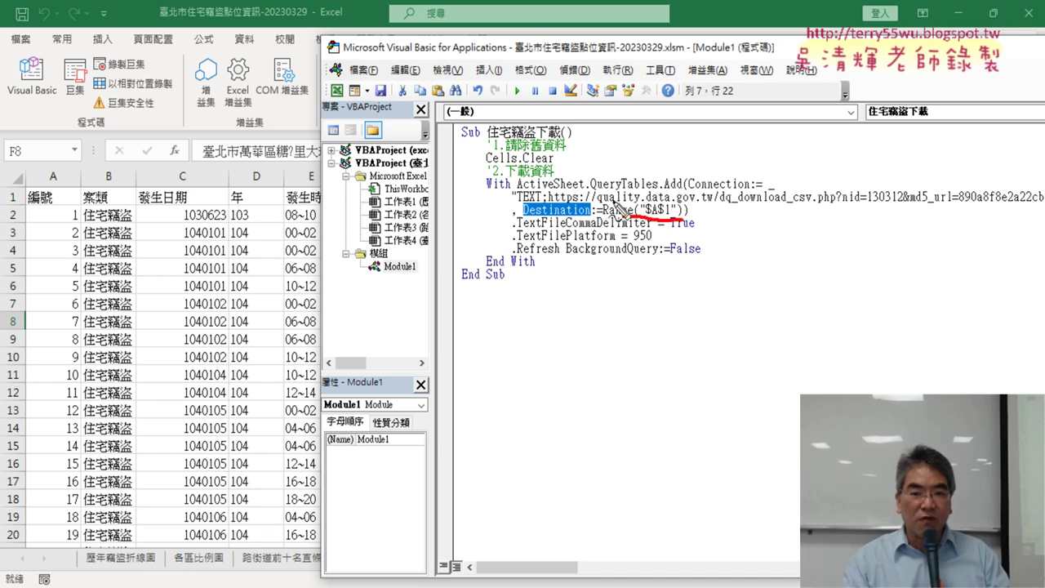
mouse_move(614, 214)
left_mouse_down()
mouse_move(183, 133)
mouse_move(50, 188)
mouse_move(306, 406)
left_mouse_up()
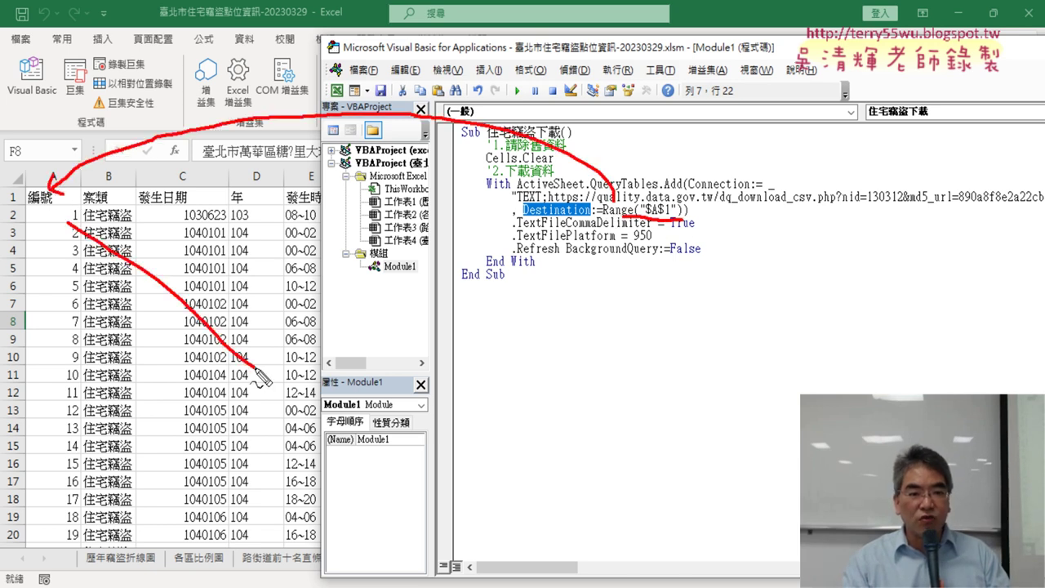
mouse_move(263, 353)
left_mouse_down()
mouse_move(302, 402)
mouse_move(266, 409)
left_mouse_up()
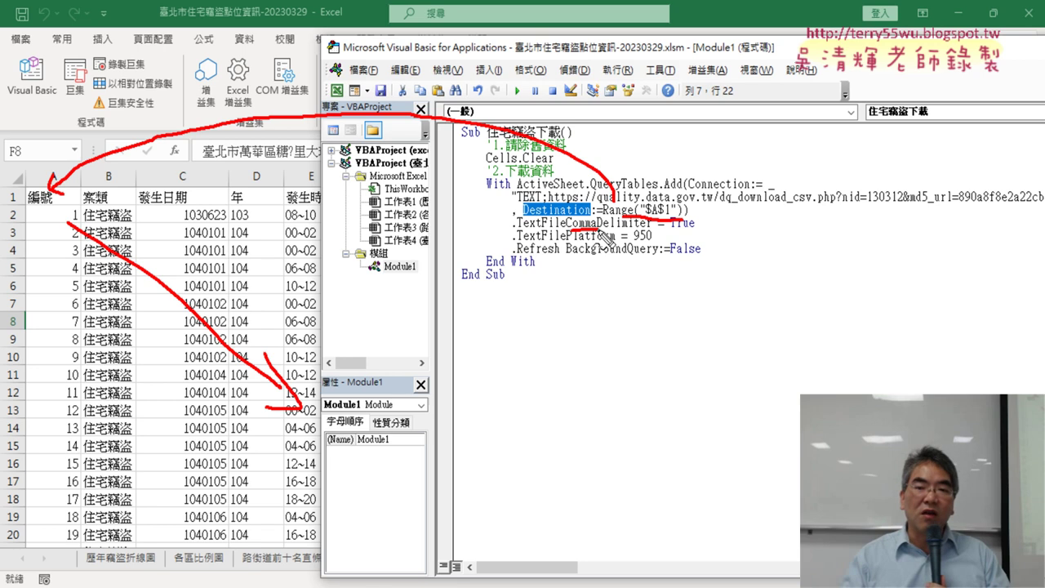
mouse_move(639, 242)
left_mouse_down()
mouse_move(645, 256)
mouse_move(651, 241)
left_mouse_up()
left_click_drag(512, 260, 556, 272)
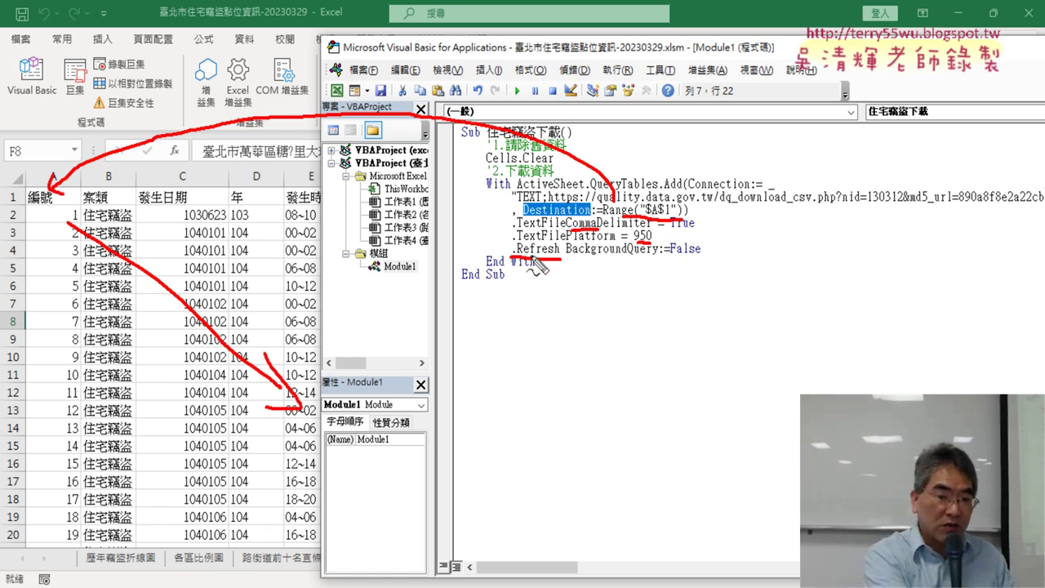
key("Escape")
left_click(578, 234)
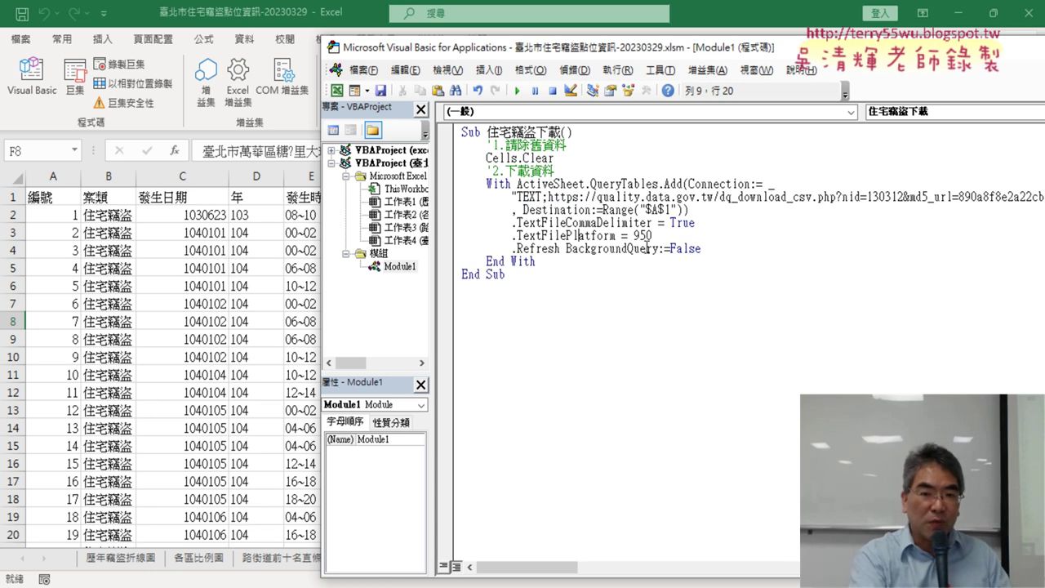
Step through 住宅竊盜下載 with F8 until the sheet refills with garbled downloaded data
key("F8")
key("F8")
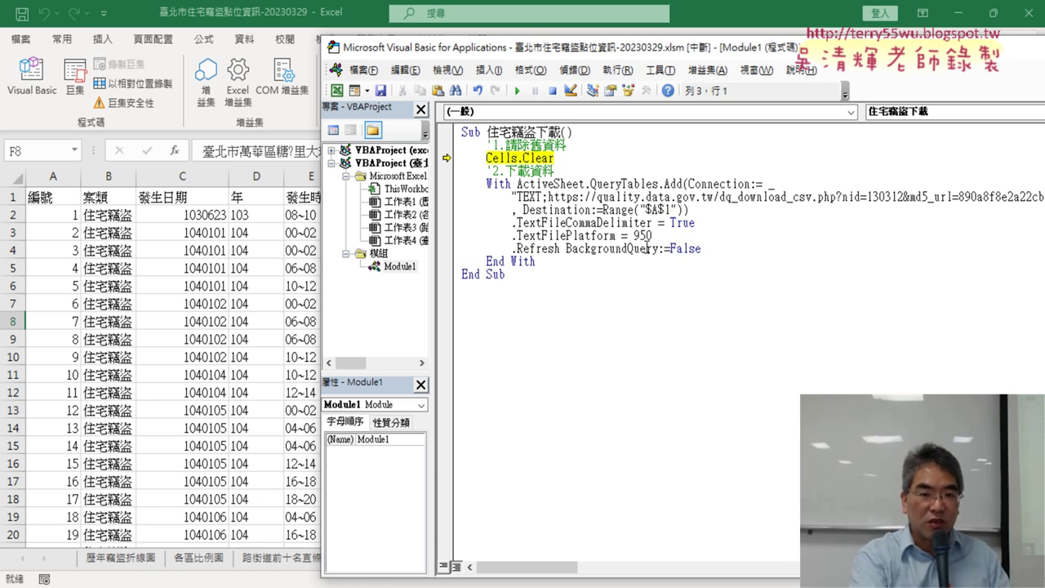
key("F8")
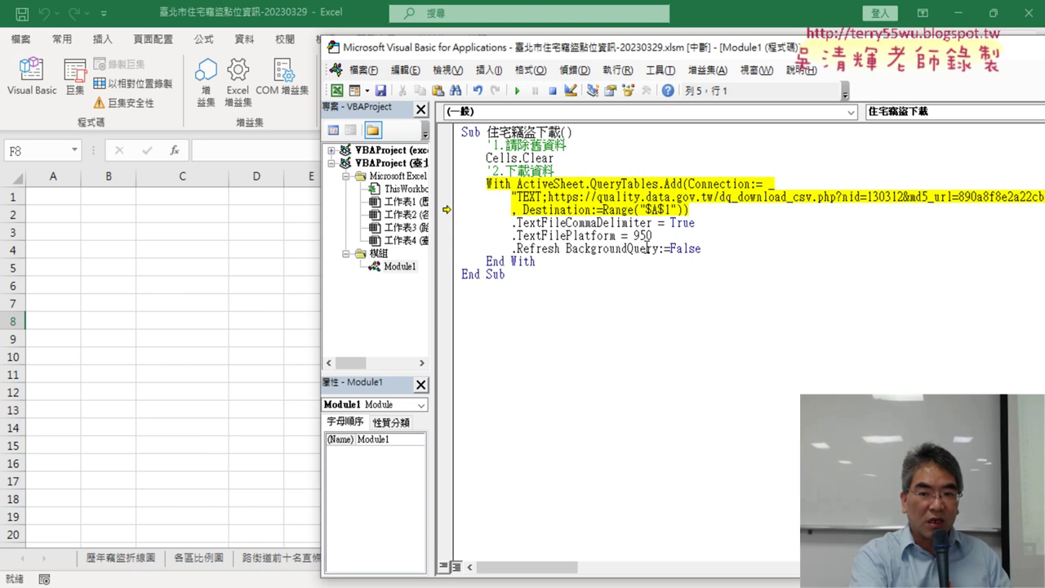
key("F8")
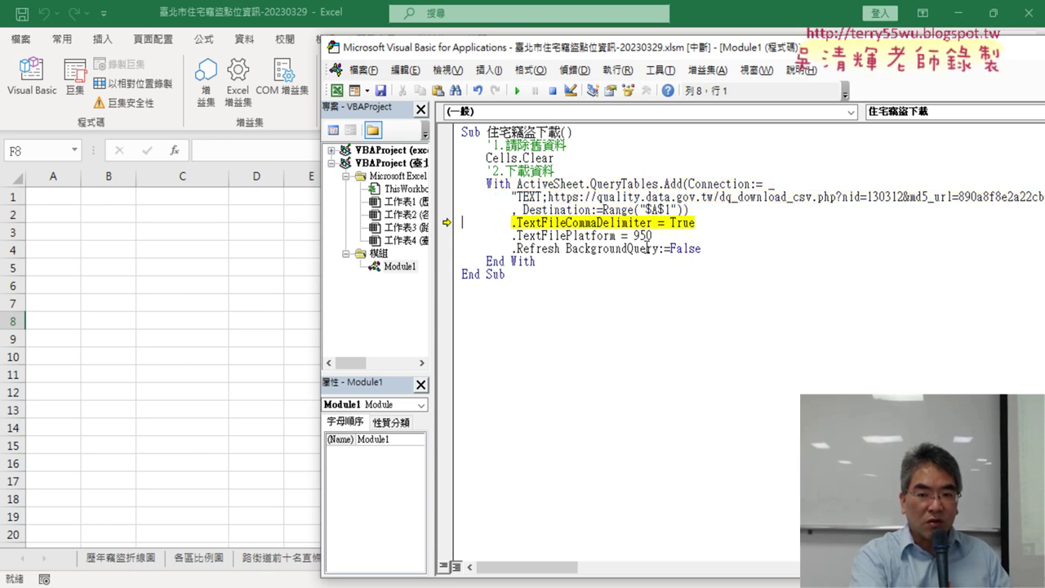
key("F8")
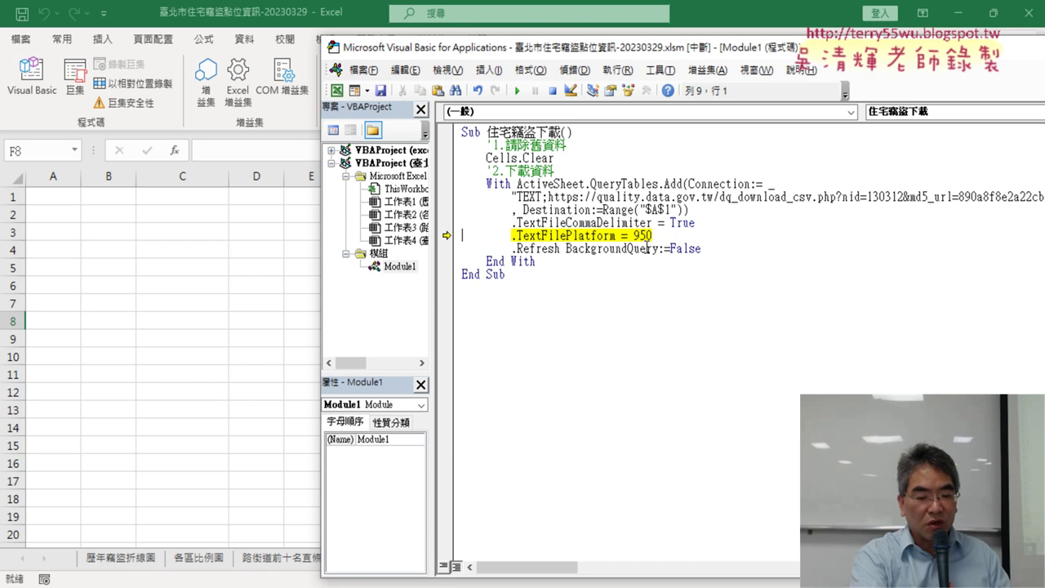
key("F8")
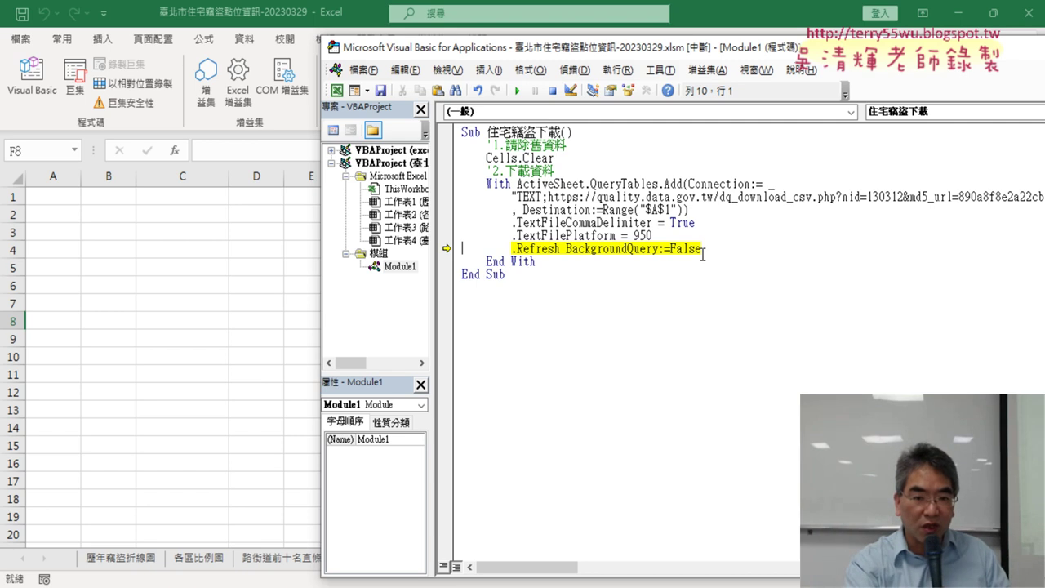
key("F8")
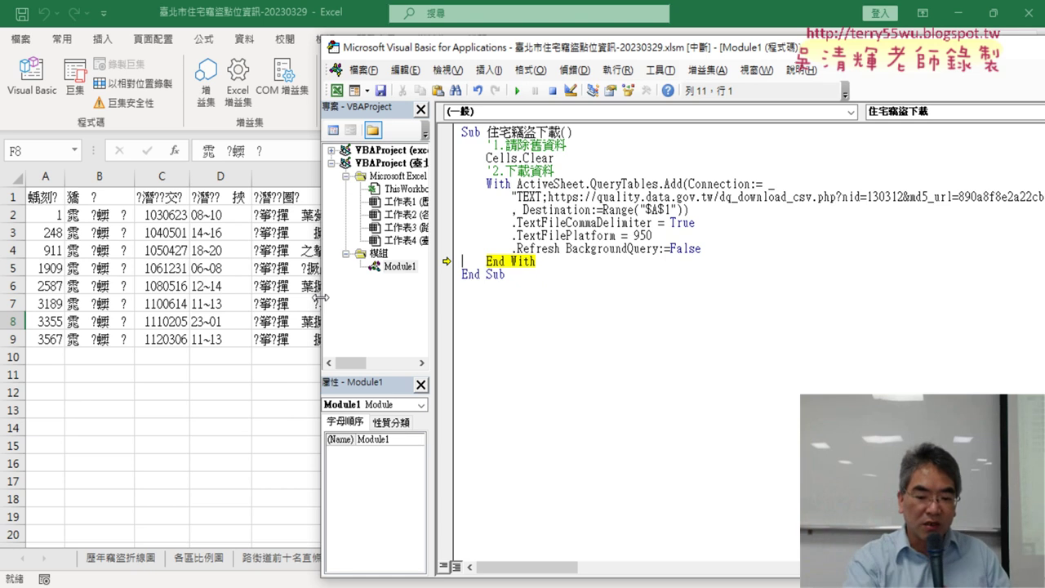
key("F8")
key("F8")
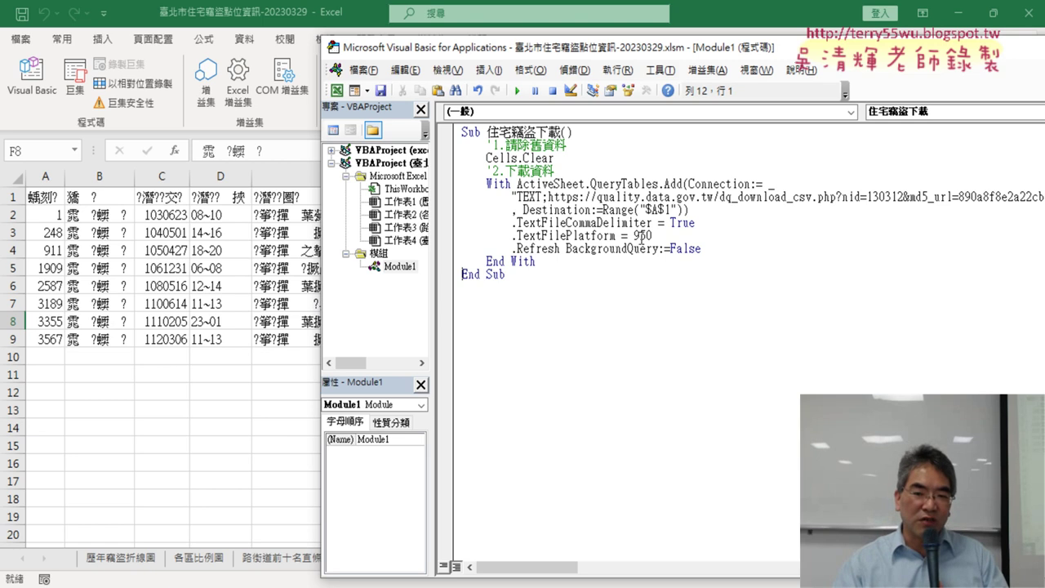
Change .TextFilePlatform from 950 to 65001 and rerun the macro for readable Chinese
left_click_drag(640, 236, 653, 236)
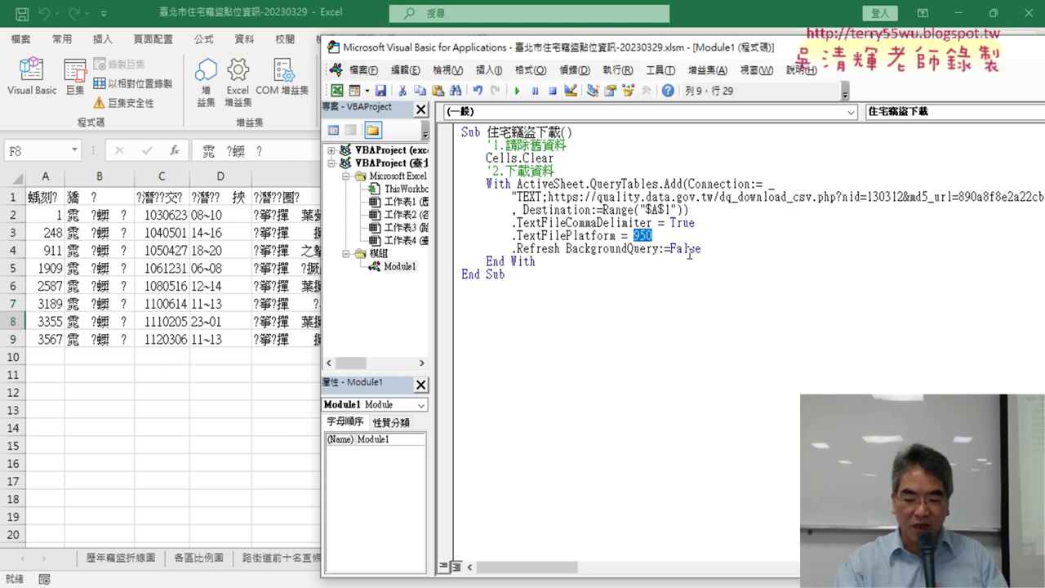
type("65001")
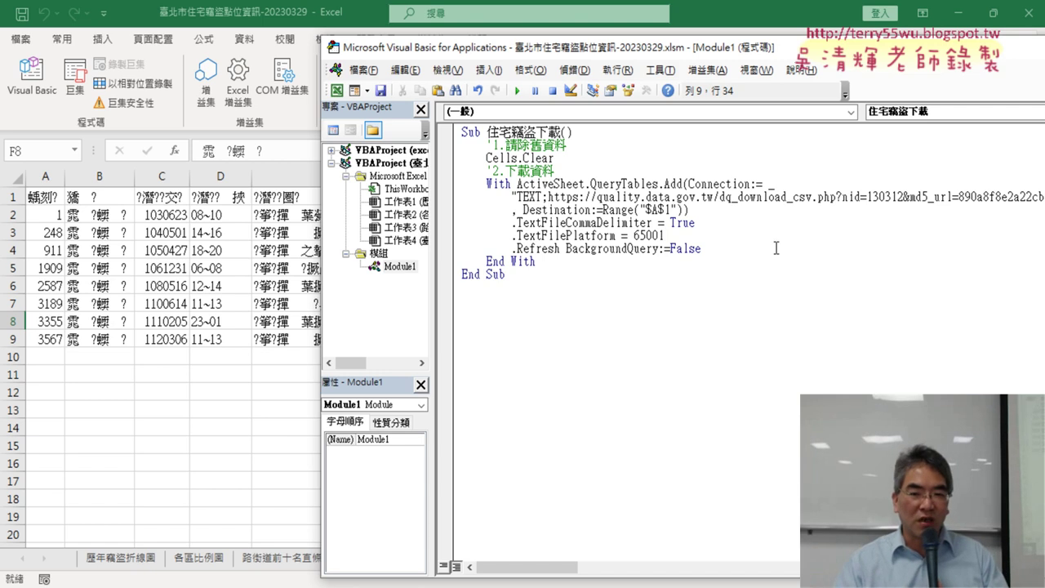
left_click(517, 91)
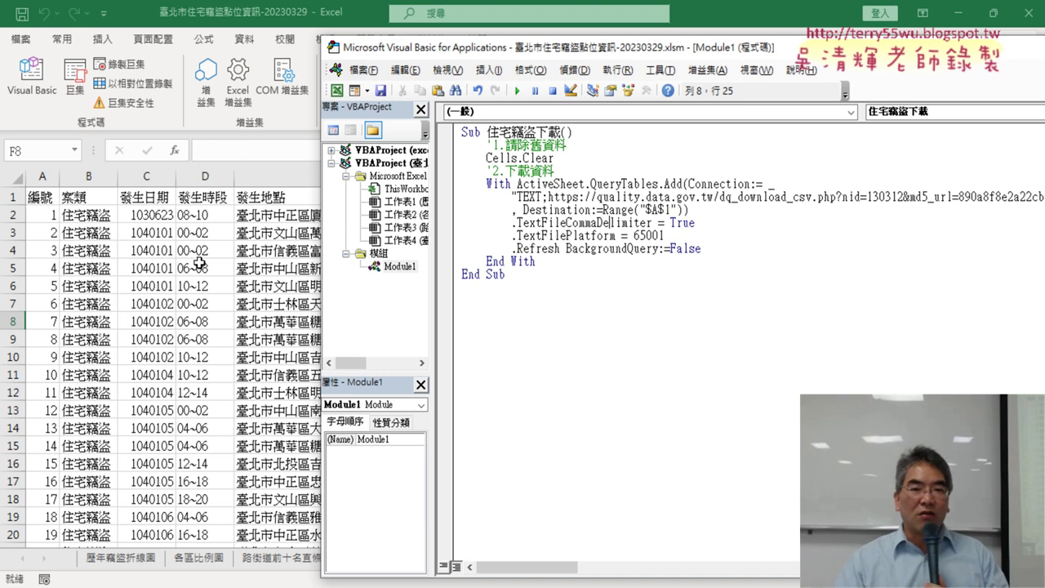
left_click_drag(492, 55, 480, 301)
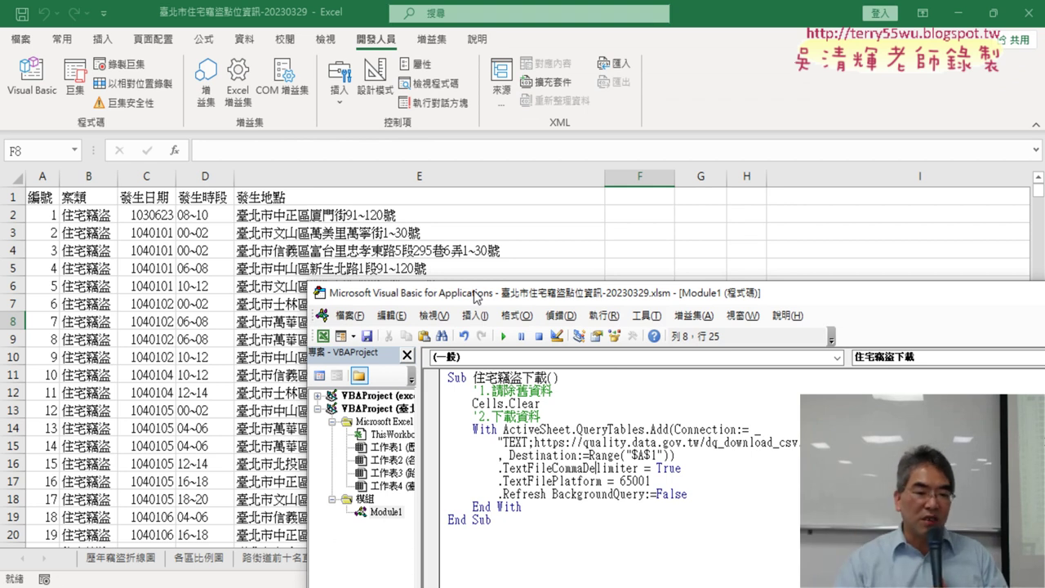
View the 歷年竊盜折線圖, 各區比例圖 and 路街道前十名直條圖 chart sheets, then return to the data sheet
left_click(135, 564)
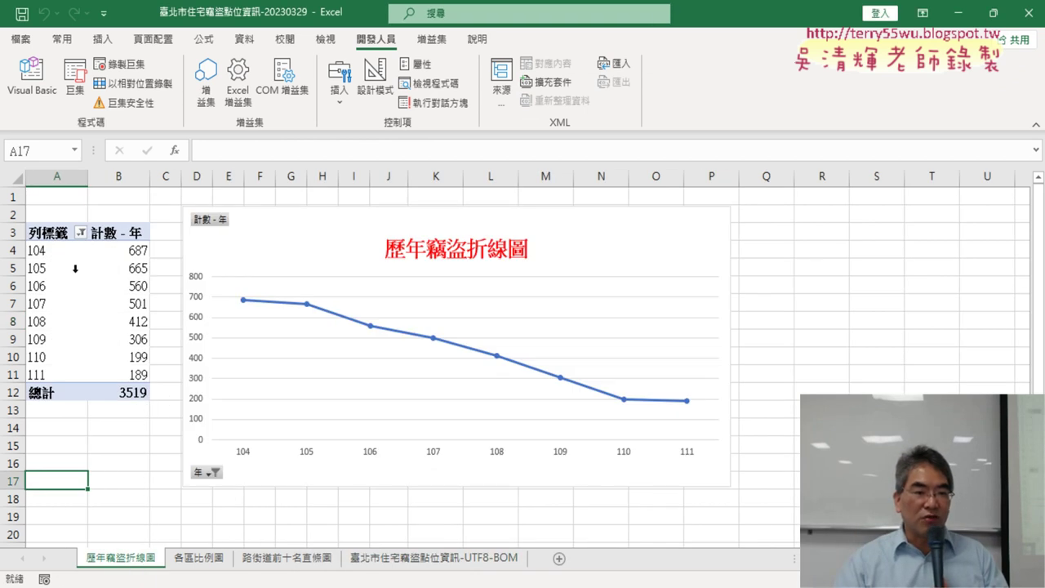
left_click(202, 560)
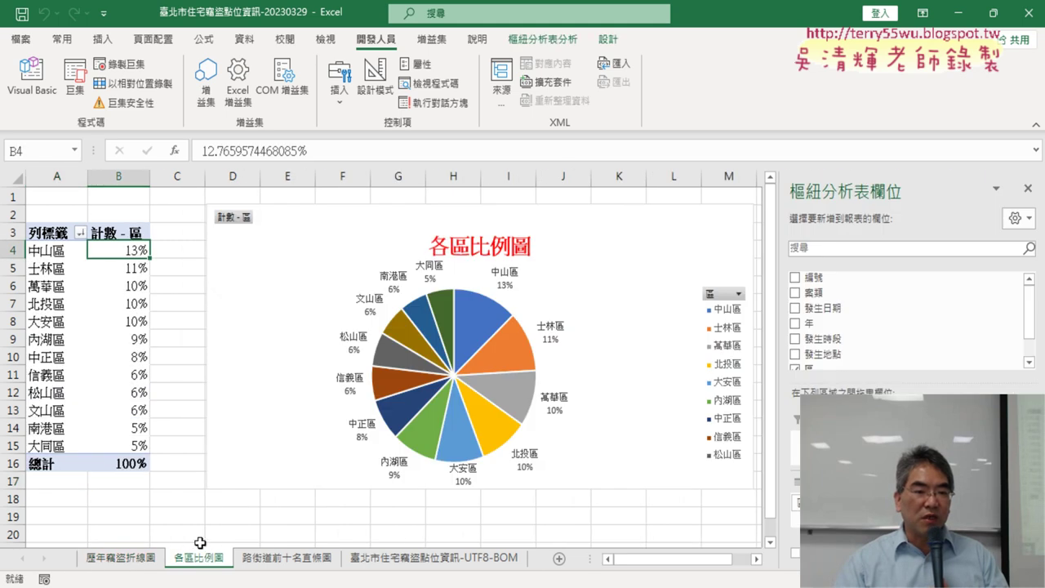
left_click(293, 562)
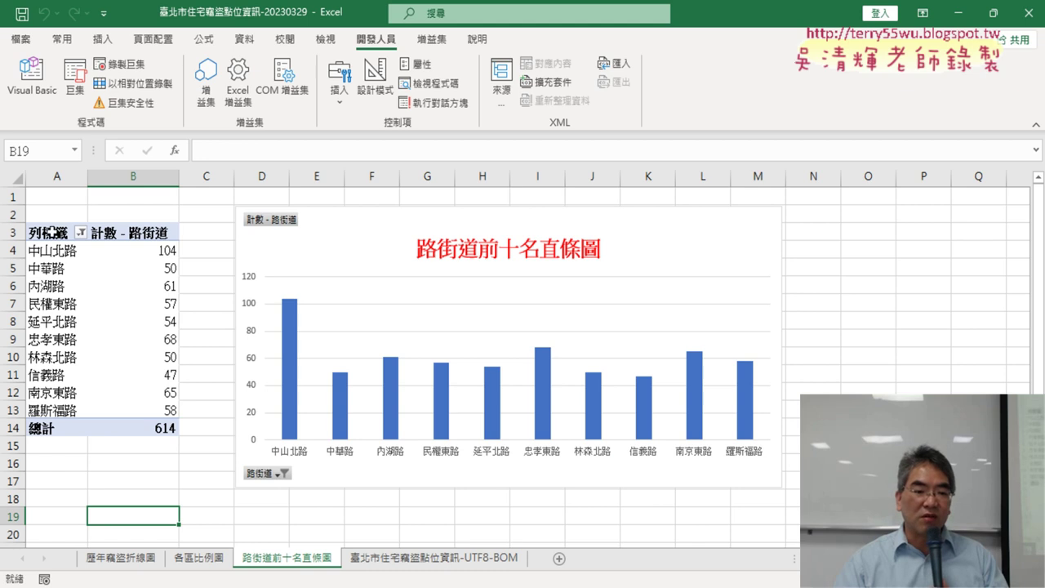
left_click(430, 559)
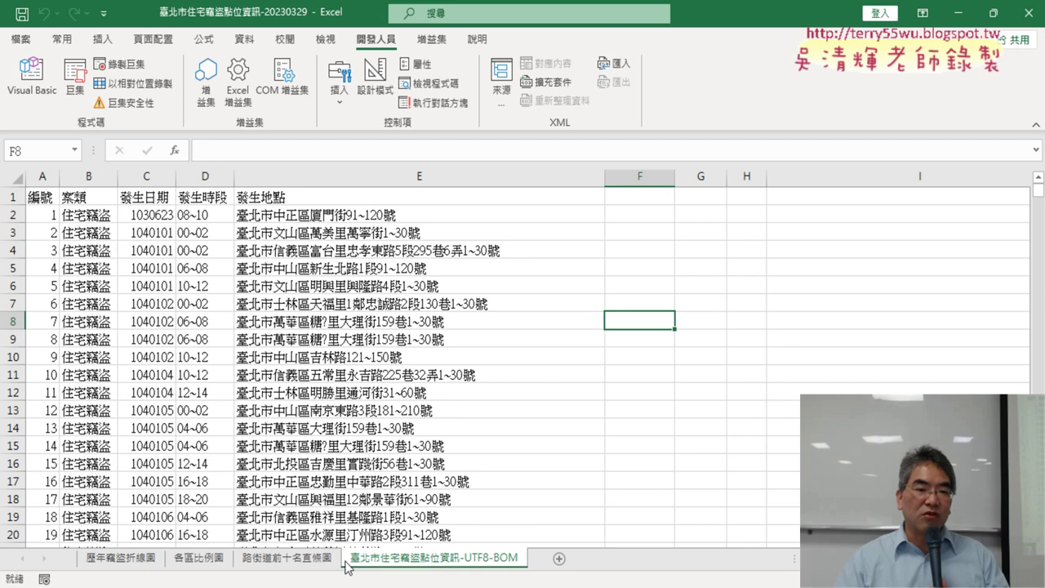
Select column D, then reopen the VBA editor with the caret below End Sub in Module1
left_click(215, 179)
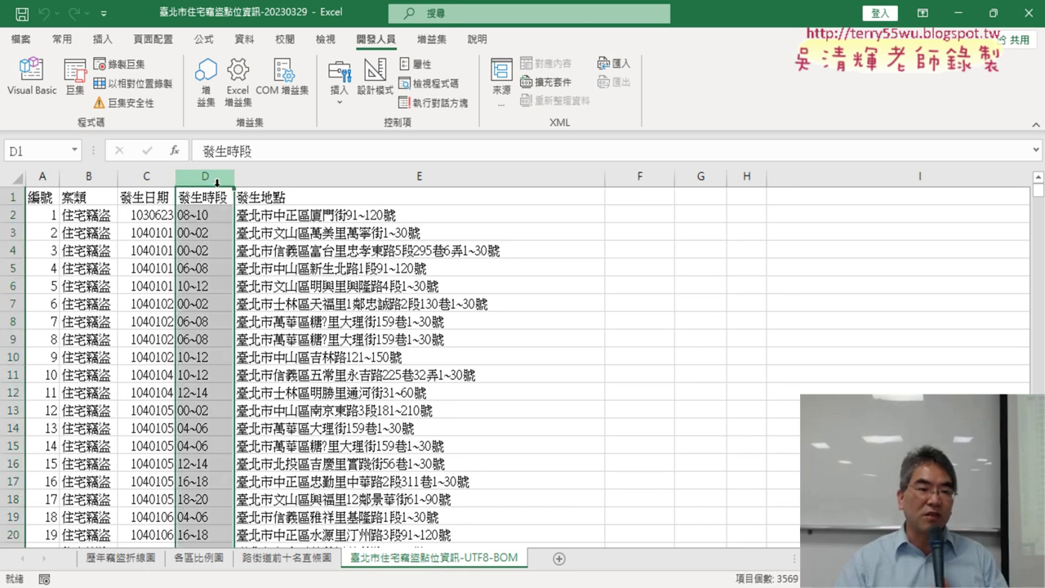
right_click(210, 176)
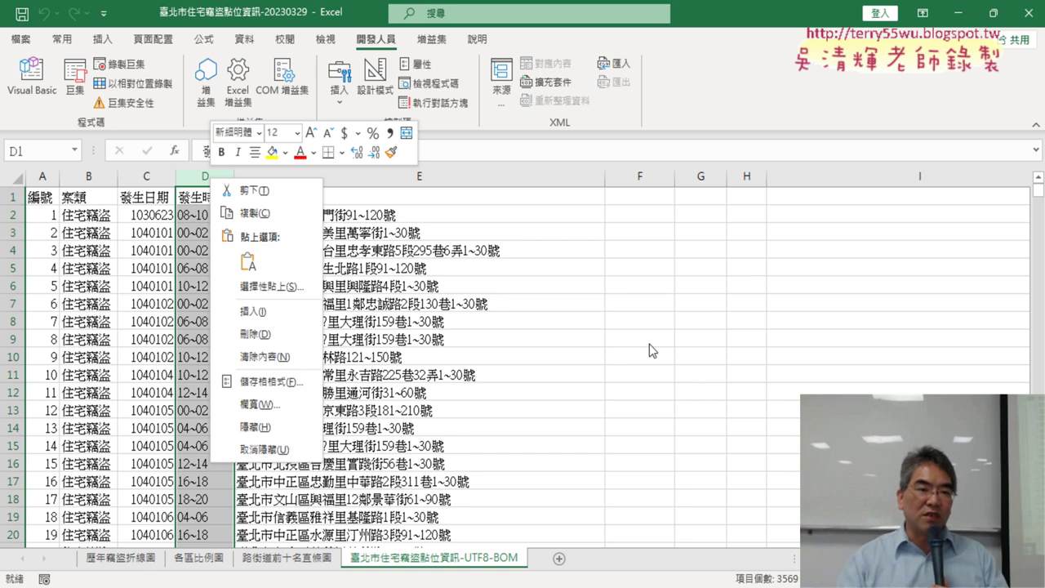
left_click(31, 81)
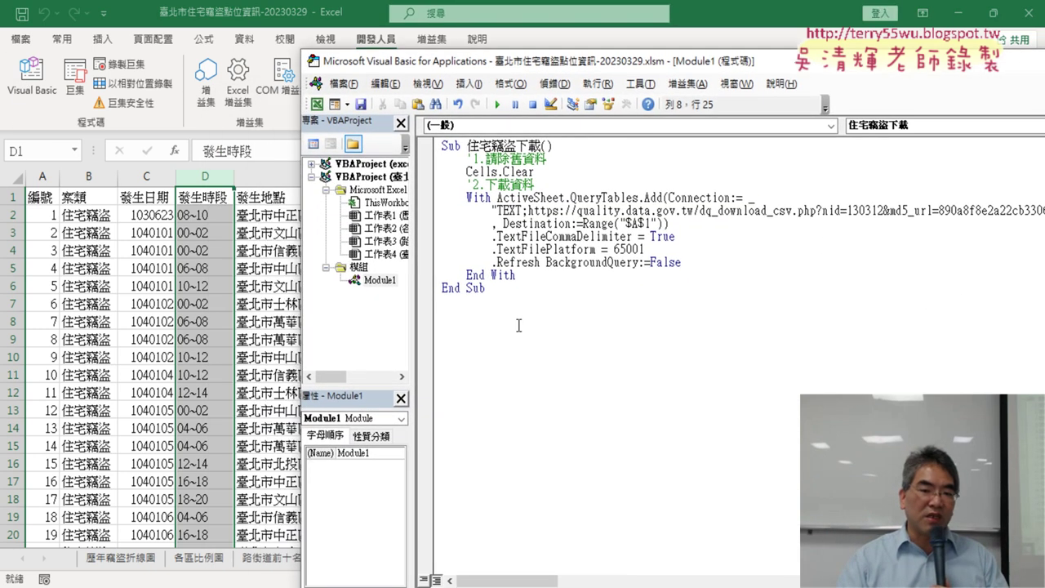
left_click(492, 347)
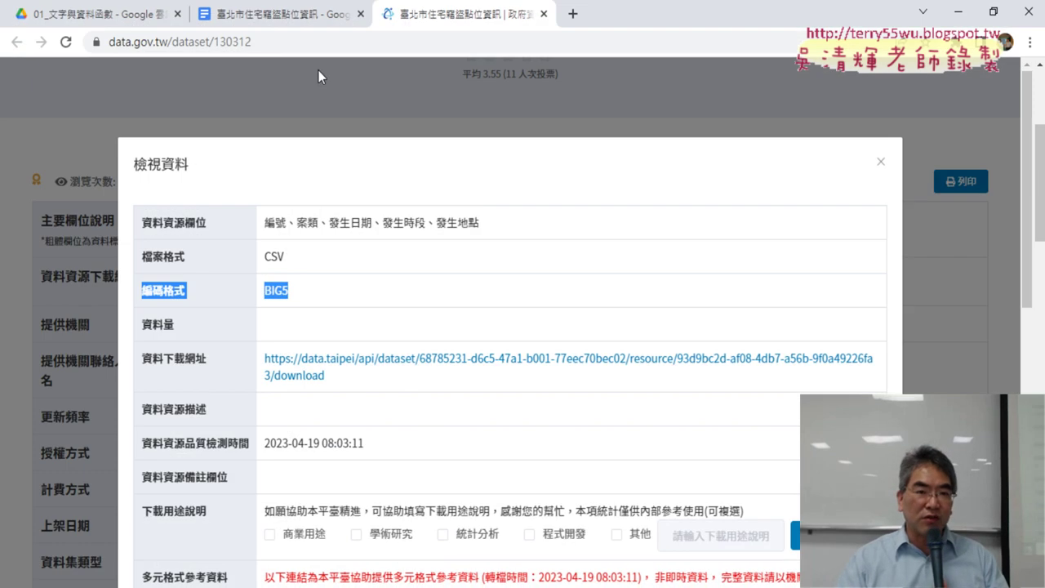
Review the recorded 插入欄巨集 code in the Google Docs notes
left_click(278, 14)
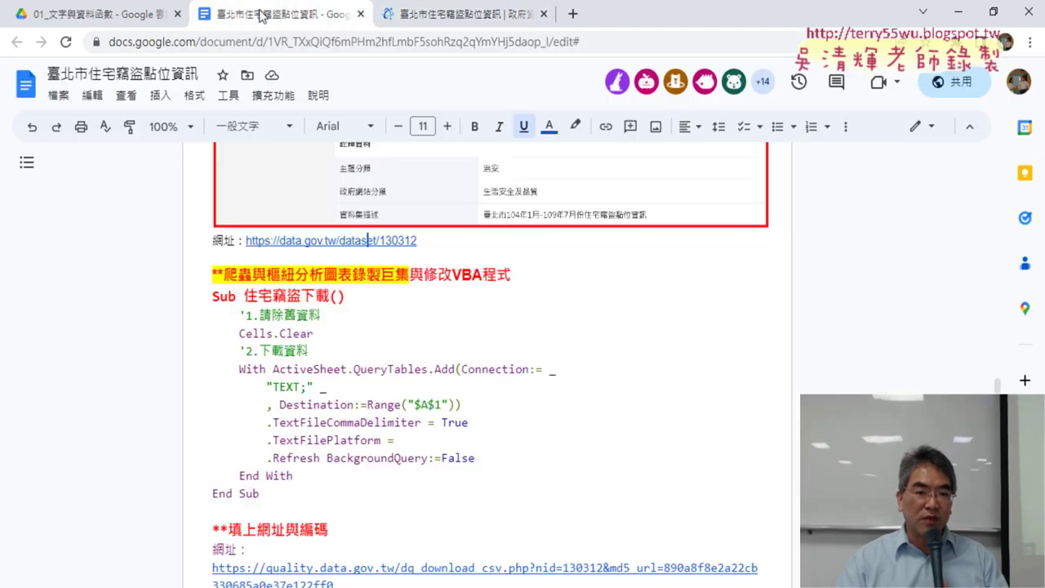
scroll(408, 272, "down", 3)
scroll(408, 272, "down", 2)
scroll(408, 272, "down", 1)
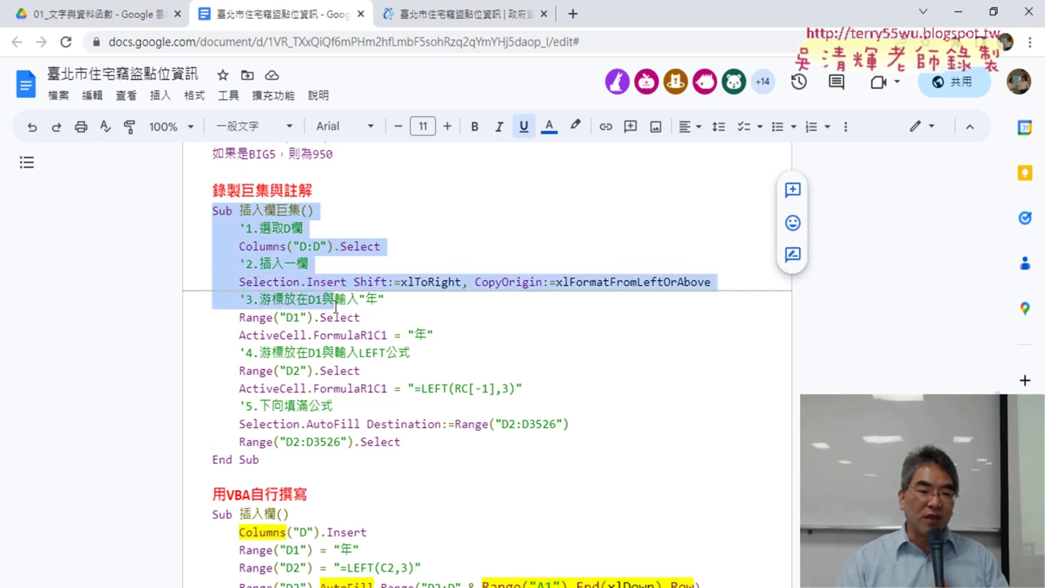
left_click_drag(213, 211, 333, 455)
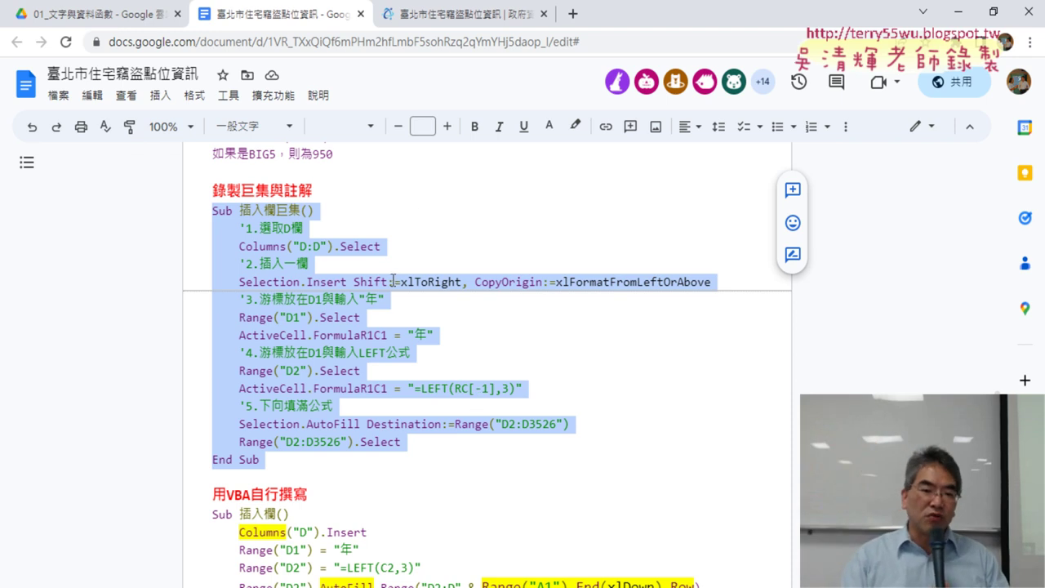
scroll(338, 262, "down", 1)
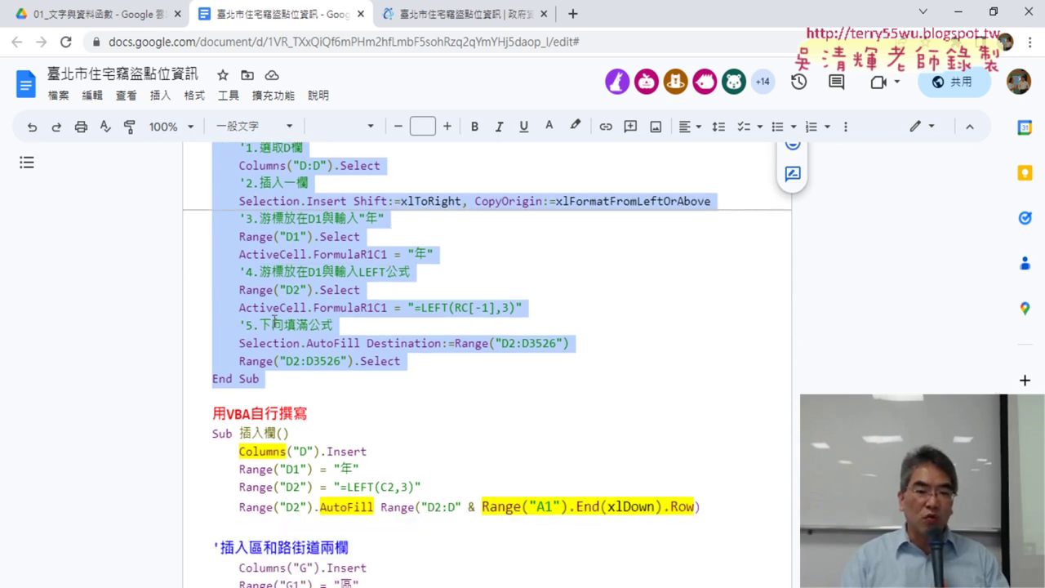
left_click(342, 325)
scroll(362, 325, "up", 1)
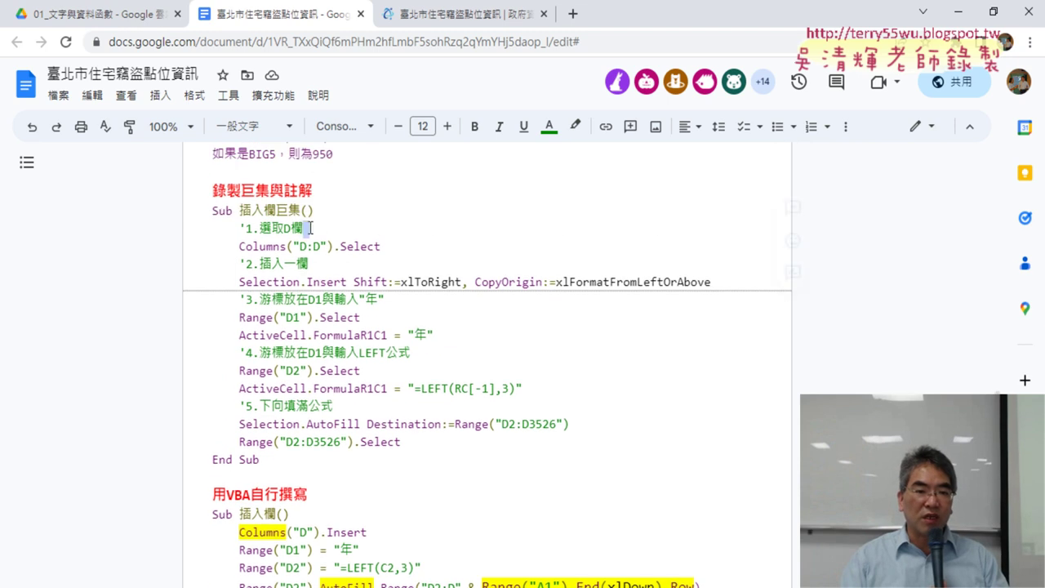
Highlight the 年 comment and Range("D1").Select line, then bring up Excel's column D options
left_click_drag(304, 228, 245, 225)
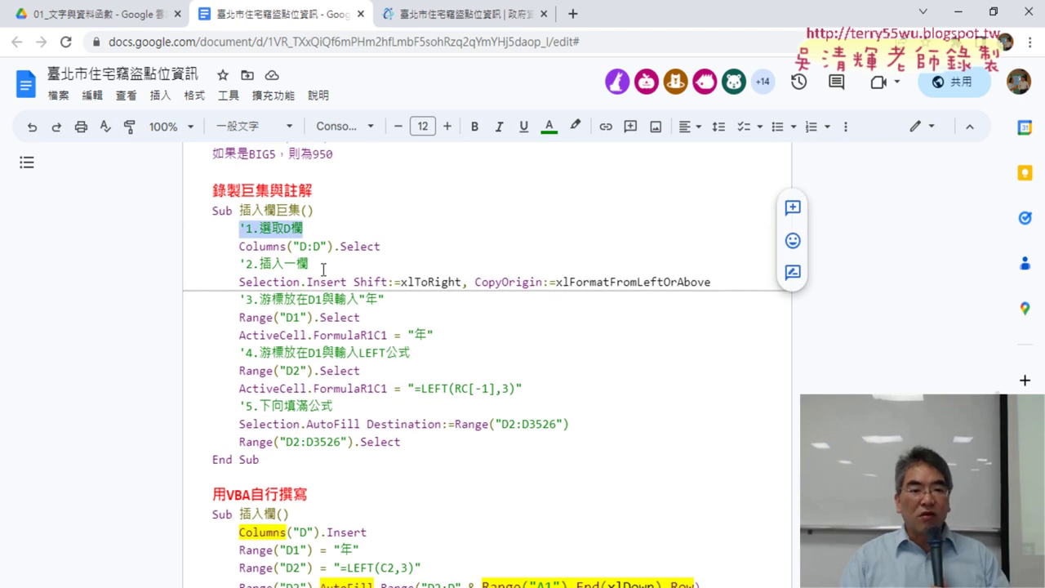
left_click_drag(382, 299, 241, 299)
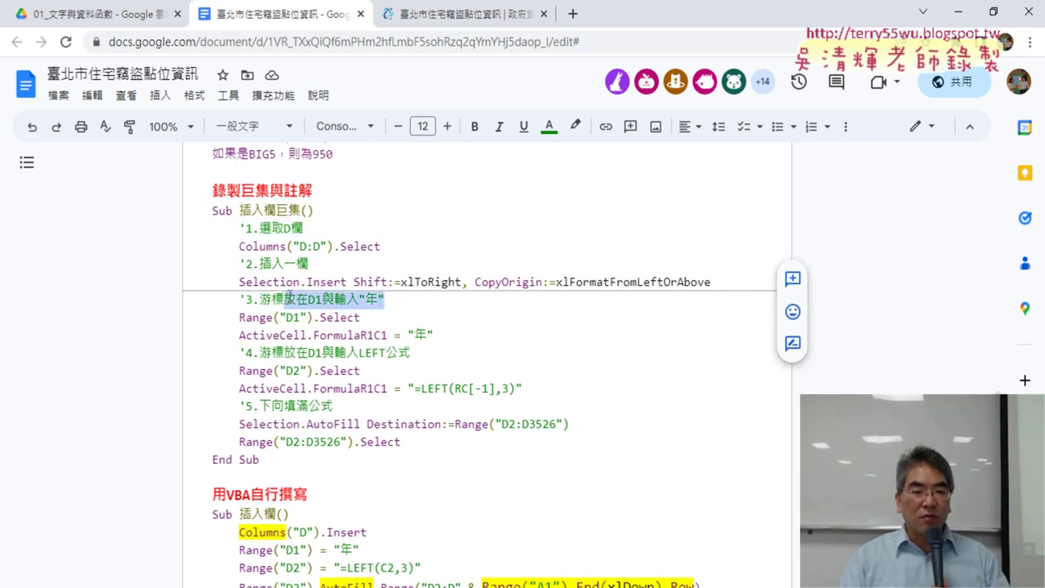
left_click(308, 316)
left_click_drag(360, 316, 245, 317)
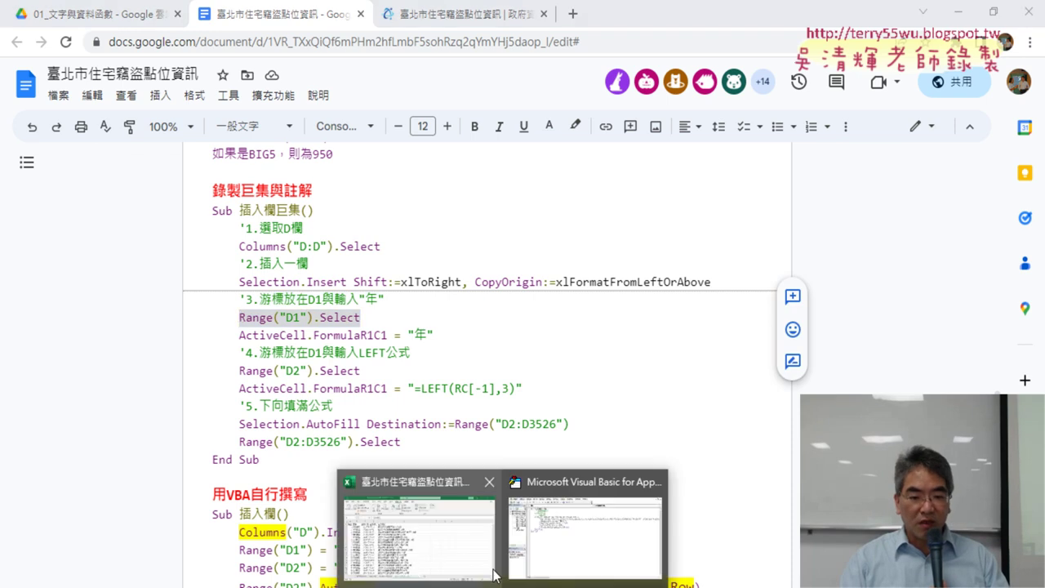
left_click(461, 545)
right_click(211, 181)
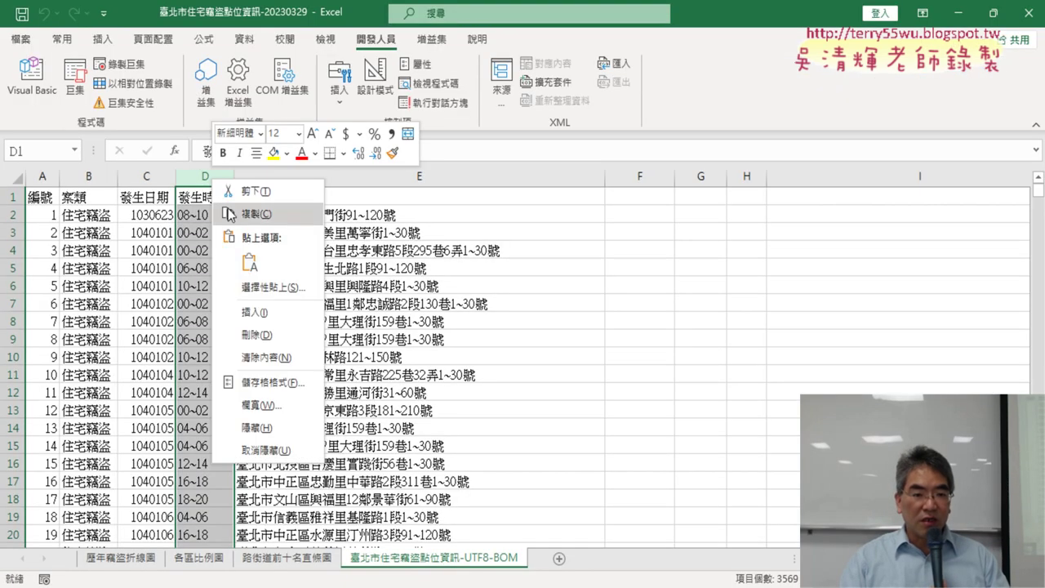
Insert a blank column at D and look at its D1 and D2 cells
left_click(256, 313)
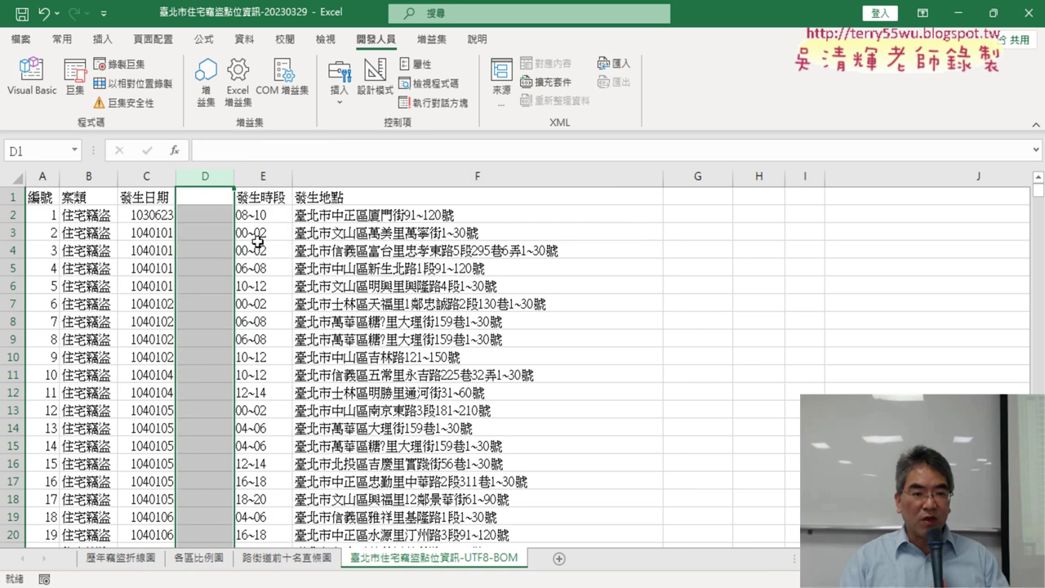
left_click(204, 206)
left_click(205, 215)
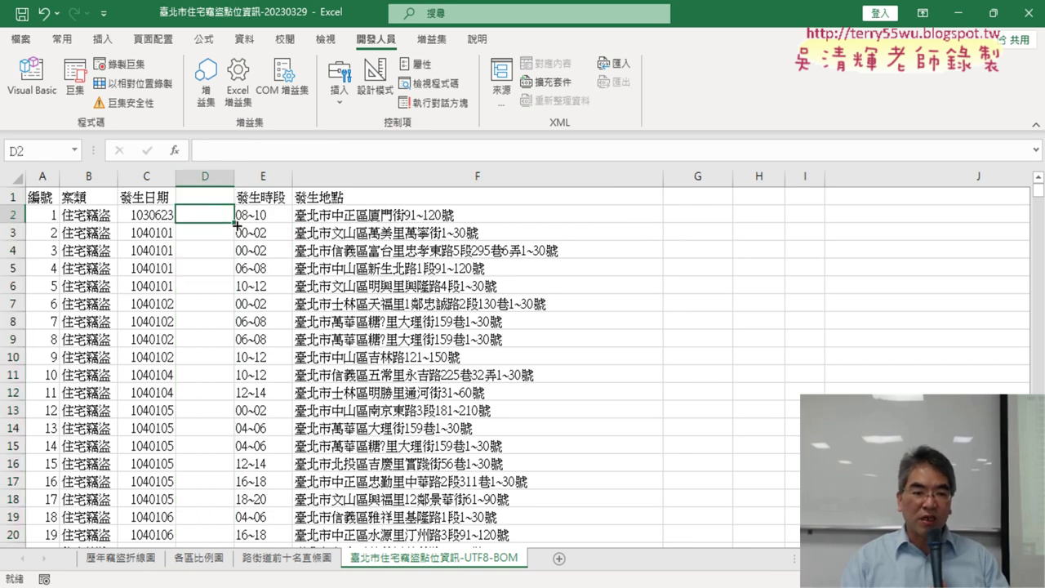
Delete the empty column D again and return to the Google Docs macro notes
left_click(205, 176)
right_click(216, 230)
left_click(258, 378)
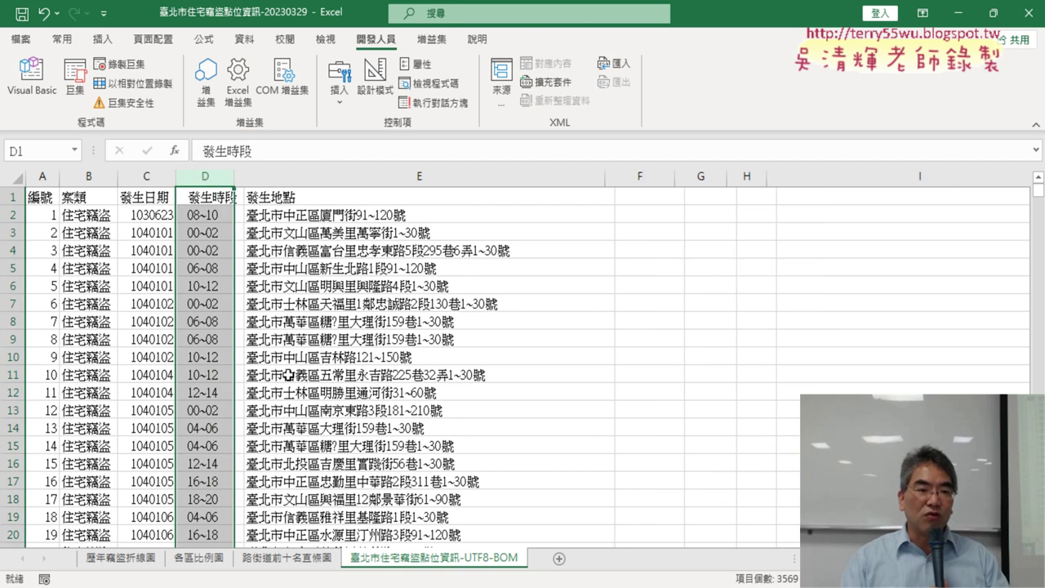
left_click(33, 82)
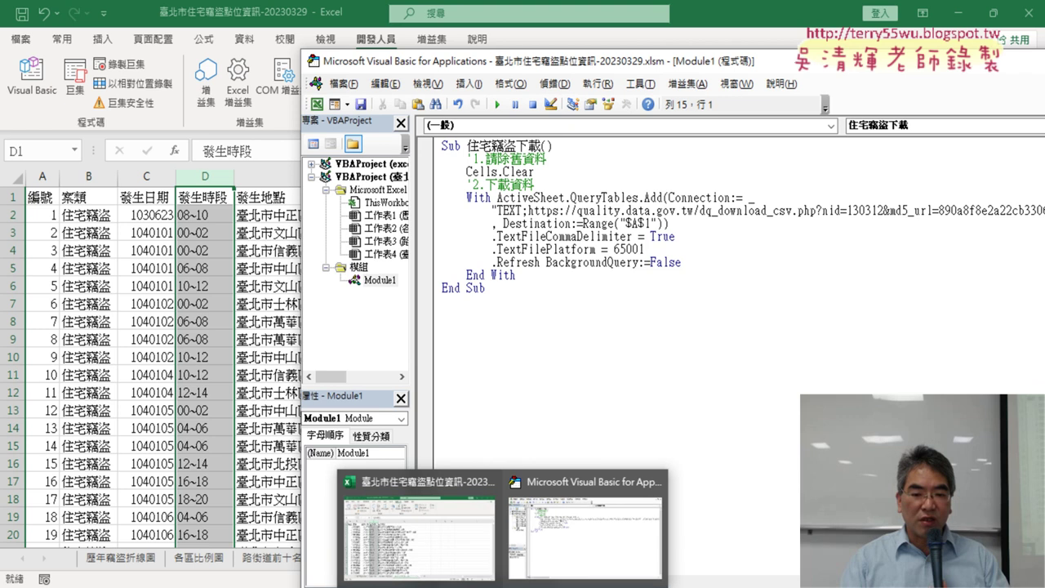
left_click(441, 534)
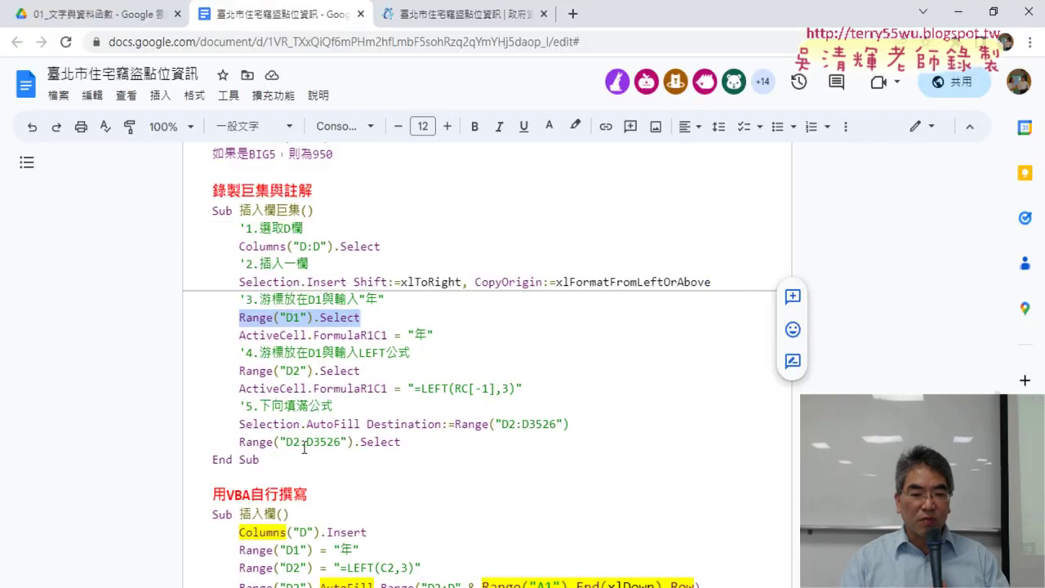
Copy the handwritten Sub 插入欄() code from the doc and paste it after End Sub in Module1
left_click_drag(273, 459, 198, 209)
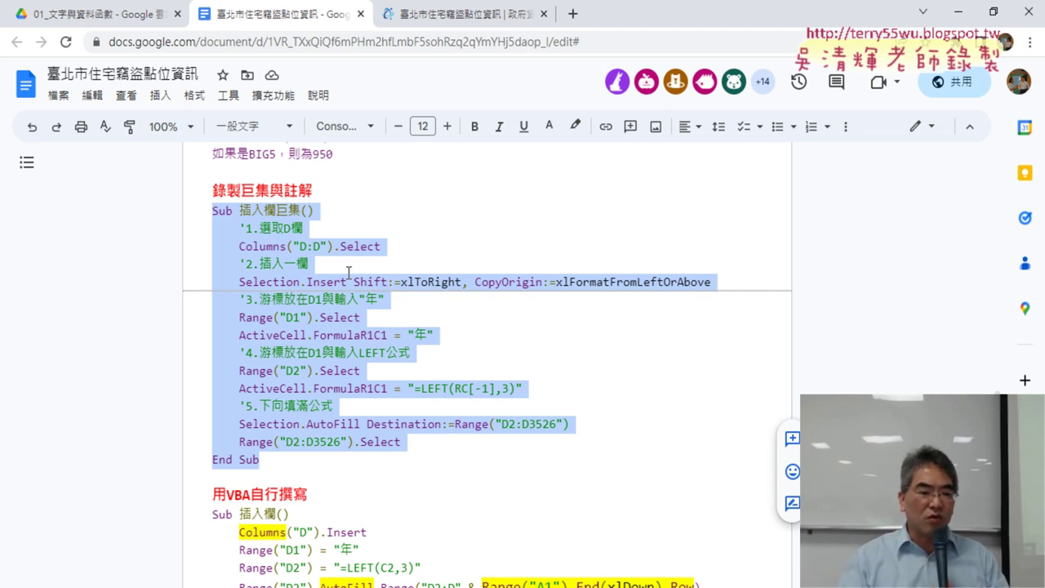
scroll(535, 262, "down", 3)
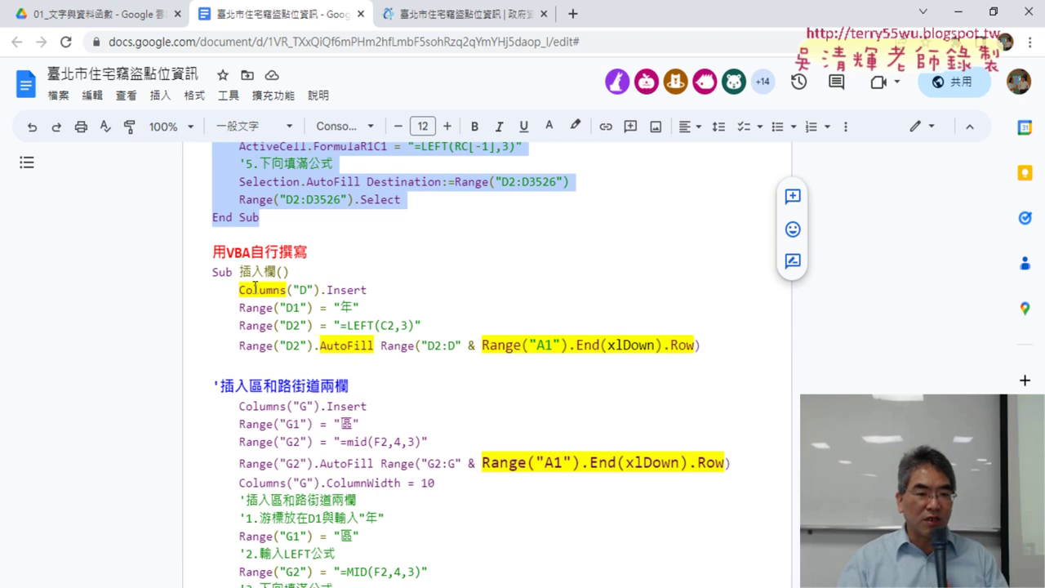
left_click_drag(210, 272, 700, 344)
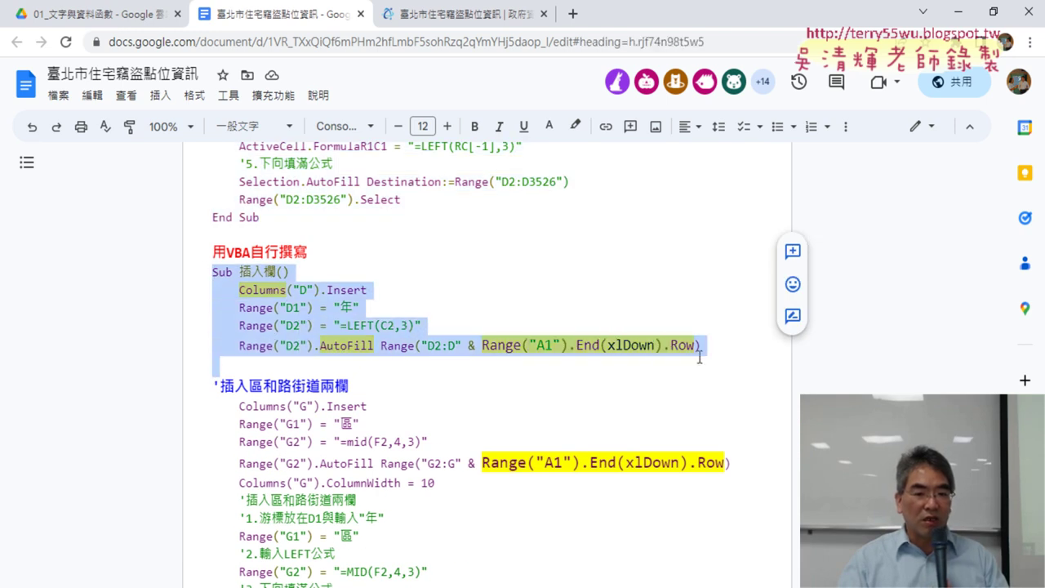
scroll(591, 349, "down", 2)
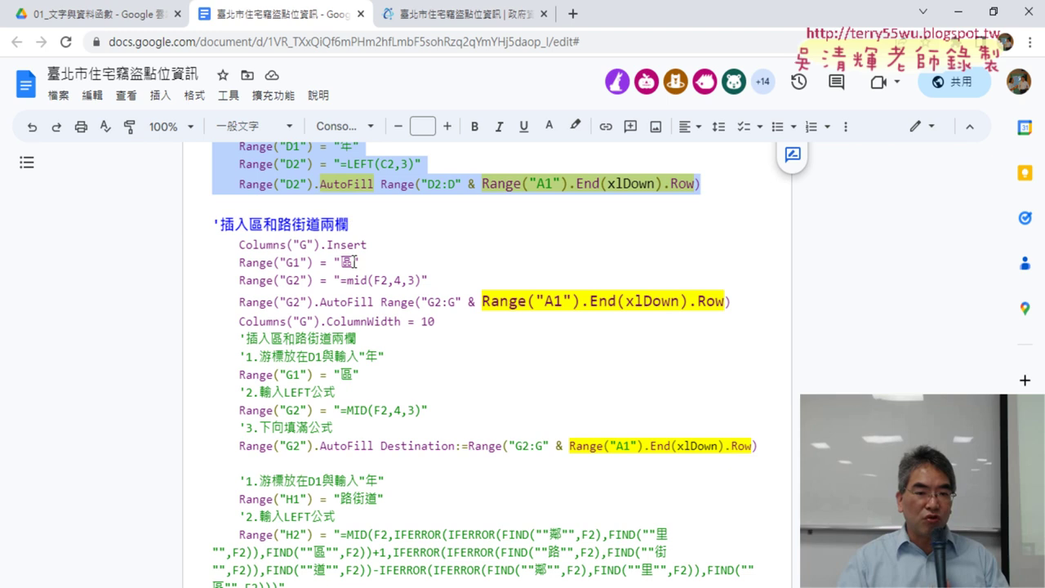
scroll(358, 503, "down", 2)
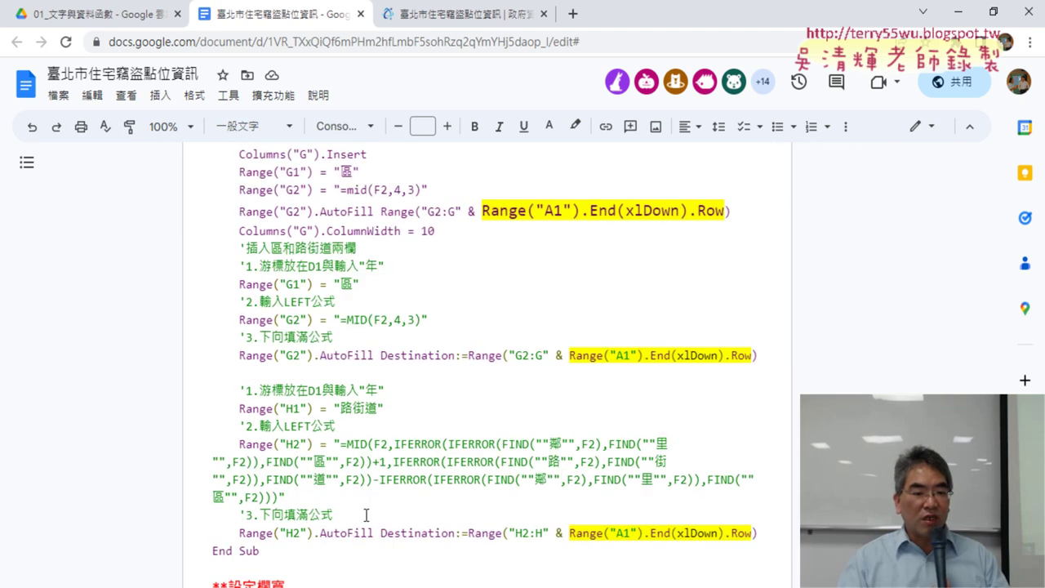
scroll(336, 412, "up", 3)
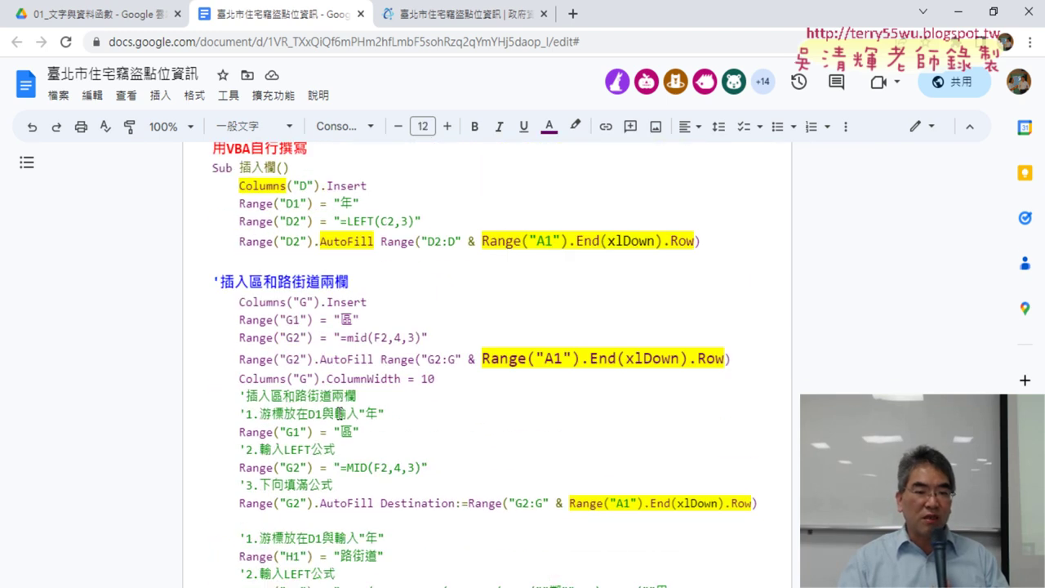
scroll(333, 404, "up", 1)
scroll(331, 403, "down", 2)
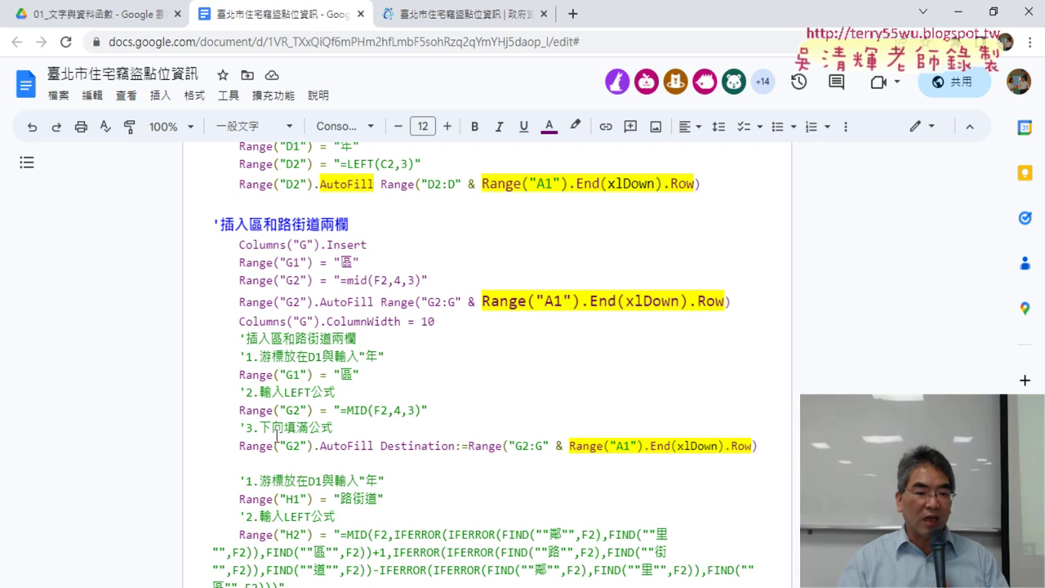
scroll(326, 437, "up", 1)
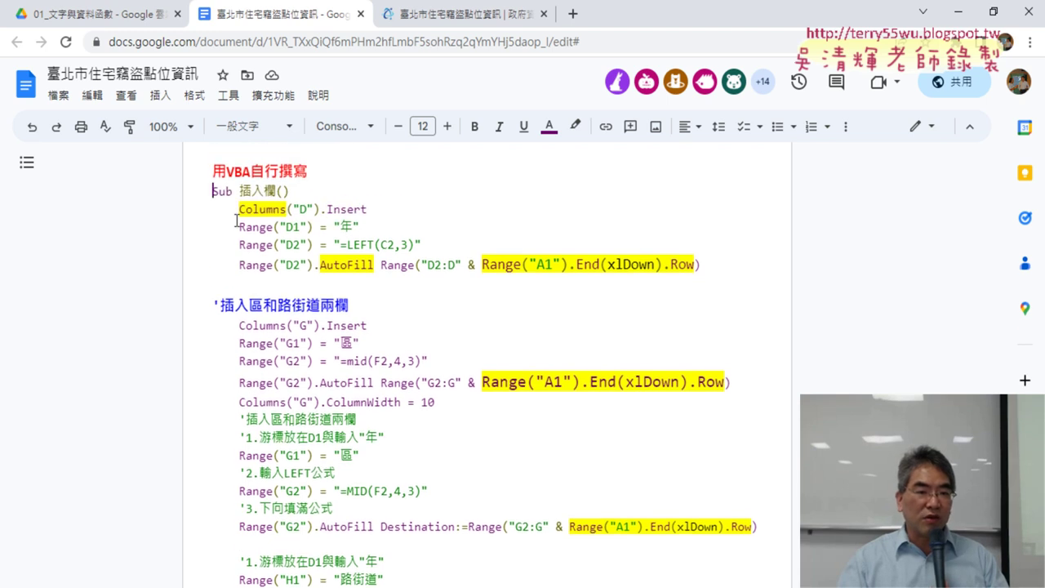
scroll(237, 201, "down", 1)
scroll(261, 408, "down", 1)
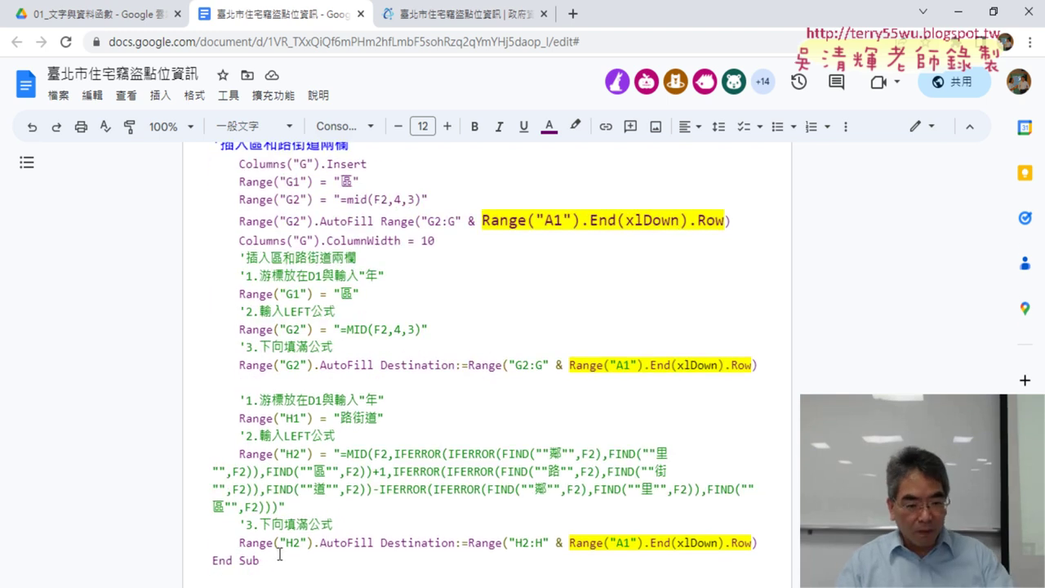
key("ctrl+a")
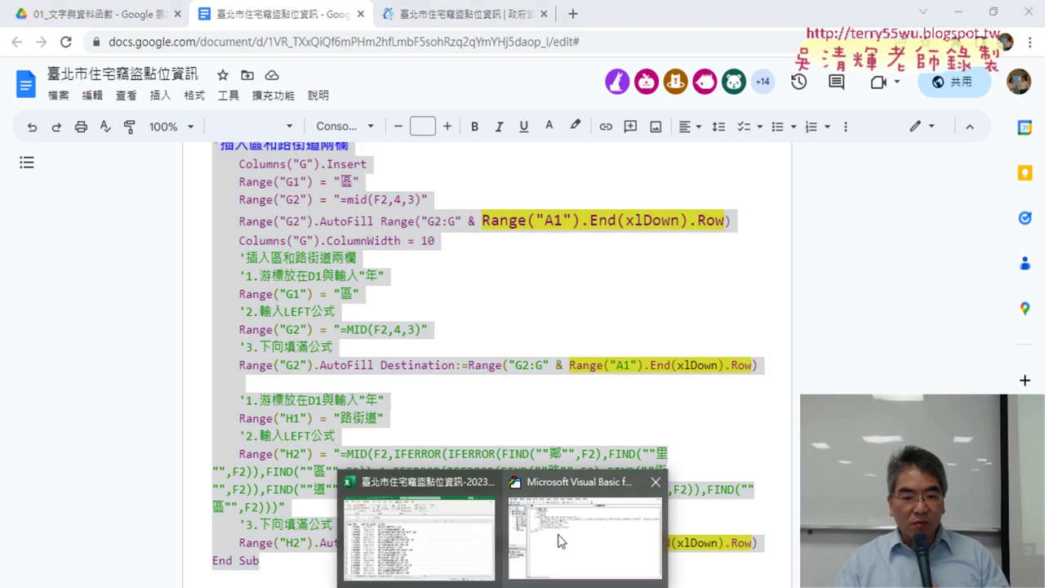
left_click(560, 533)
key("ctrl+v")
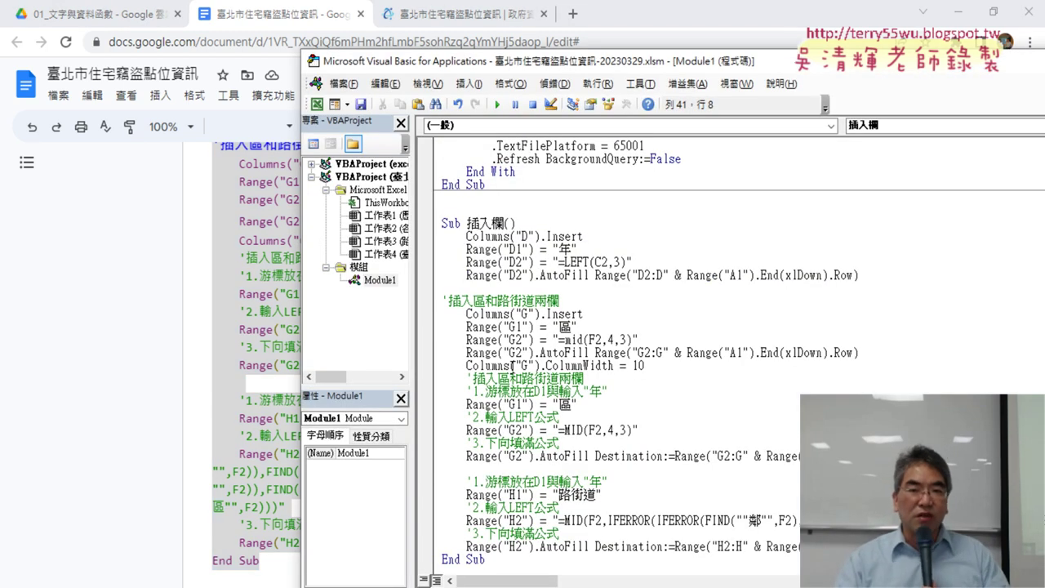
Delete the blank line above Sub 插入欄 and start stepping into it with F8
left_click(960, 15)
scroll(557, 265, "down", 1)
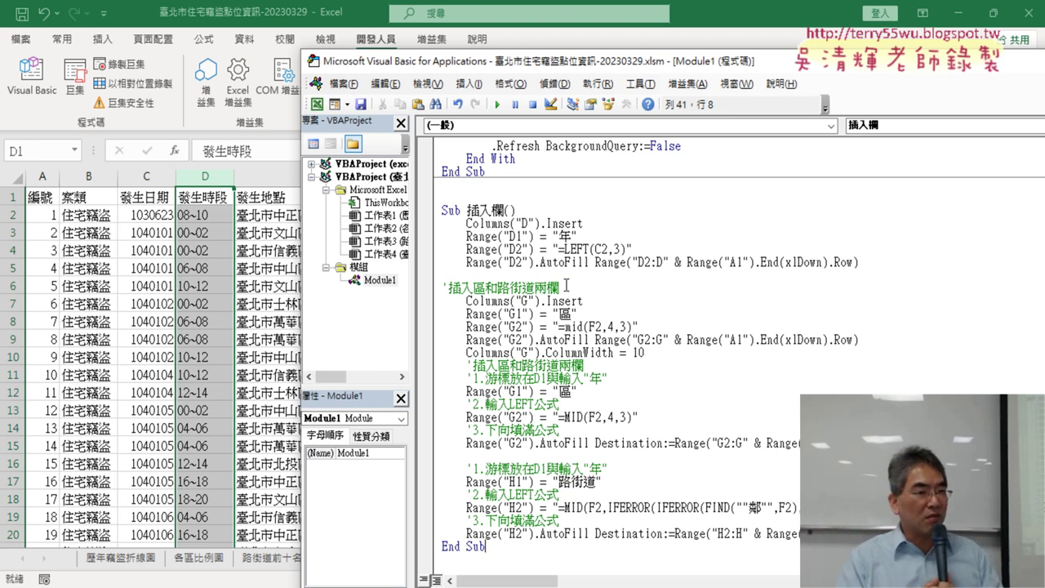
left_click(463, 191)
key("BackSpace")
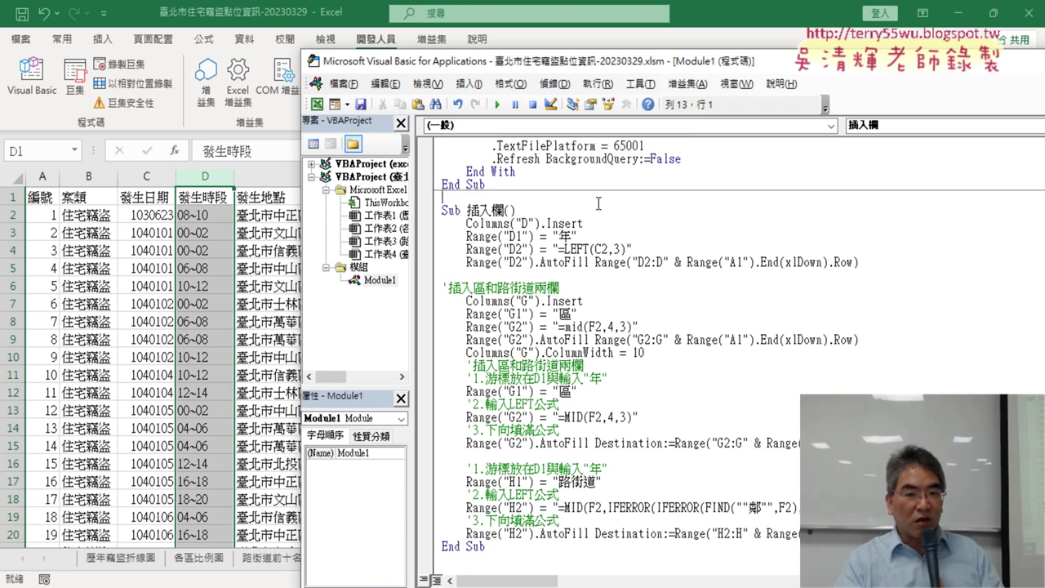
key("BackSpace")
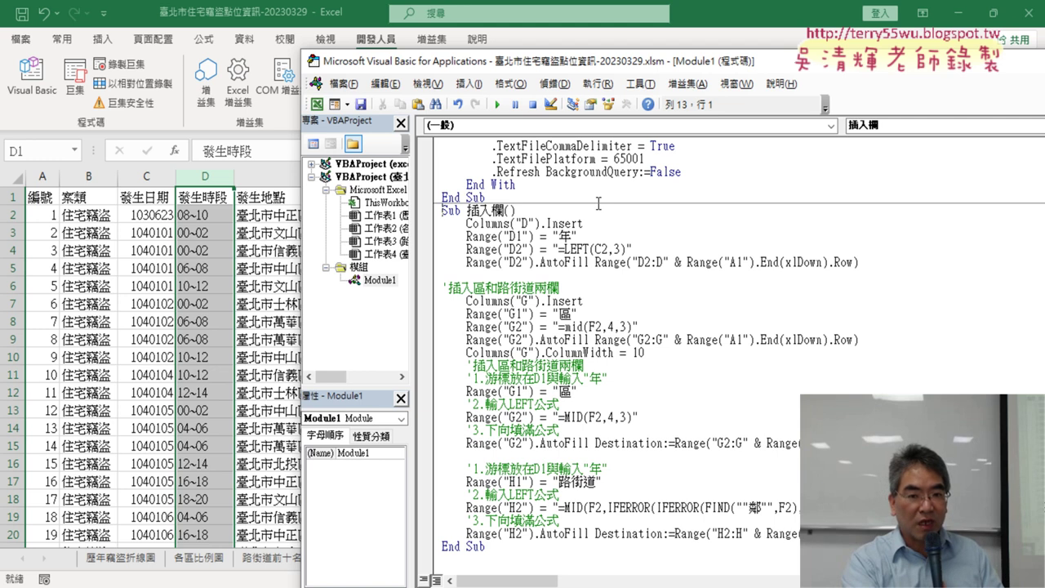
left_click(538, 300)
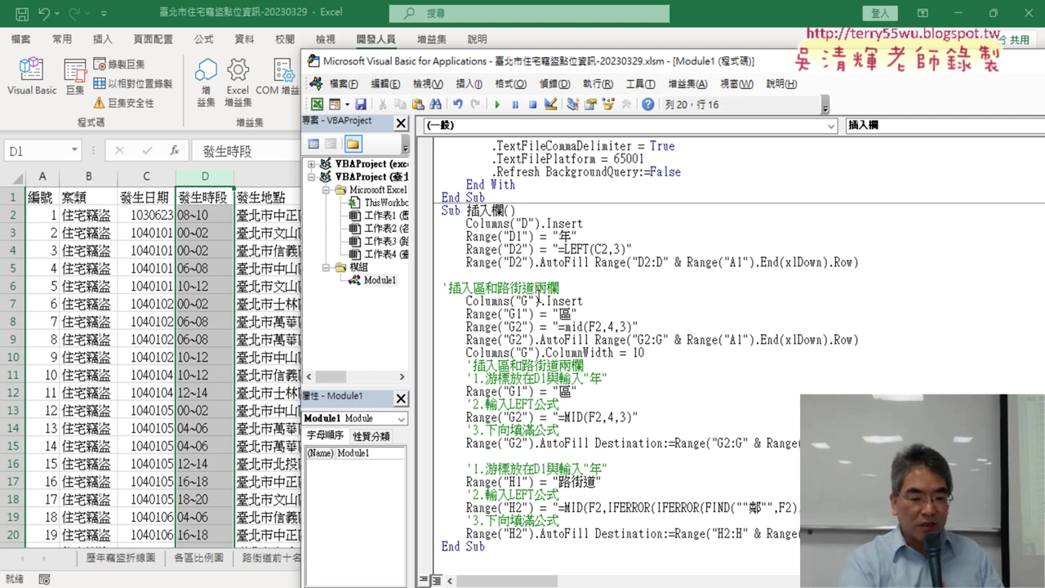
key("F8")
key("F8")
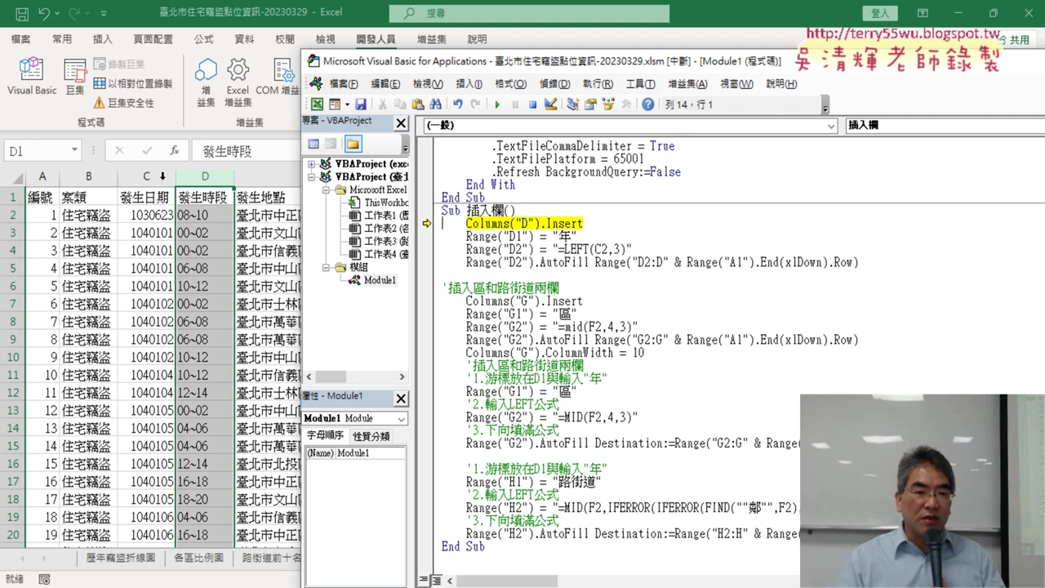
Step through inserting the empty column D and writing 年 into D1
left_click_drag(510, 222, 467, 224)
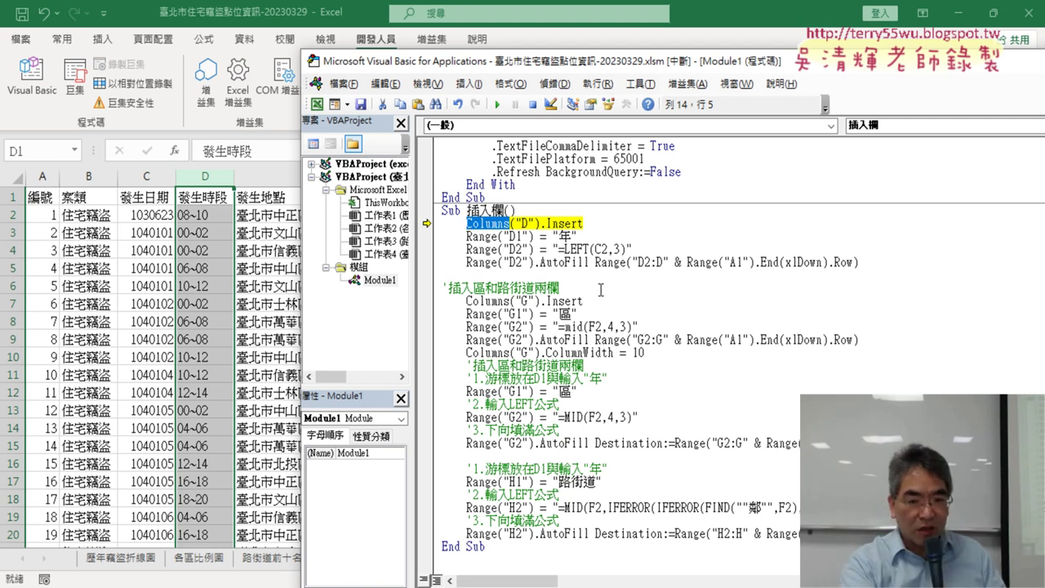
key("F8")
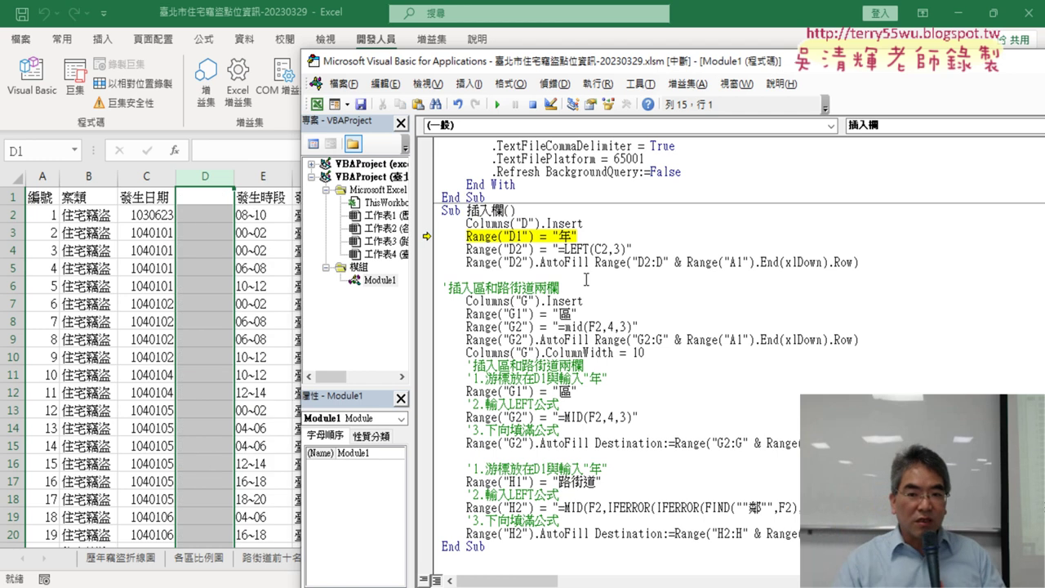
left_click_drag(584, 223, 466, 223)
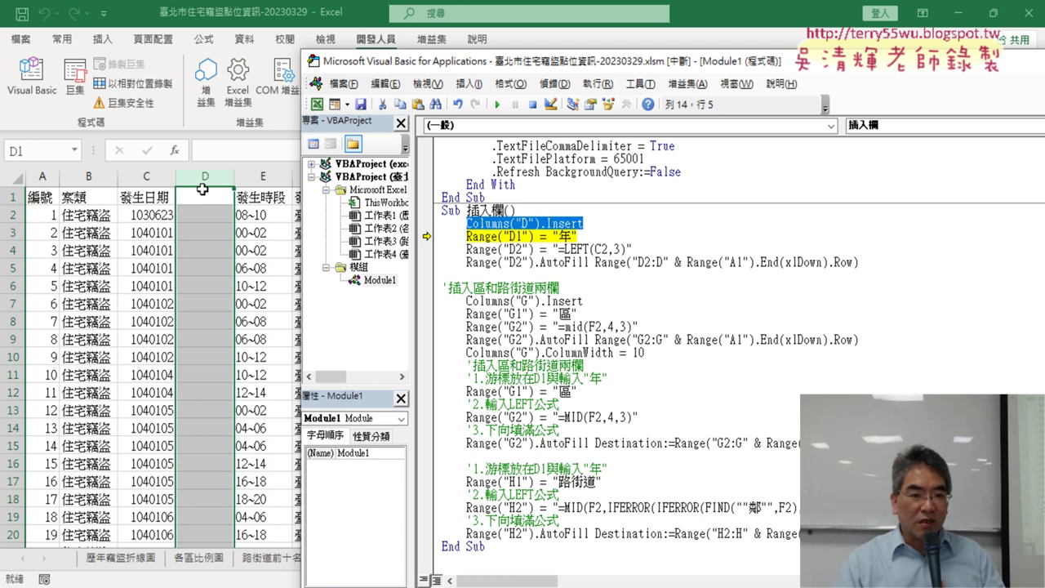
left_click(594, 248)
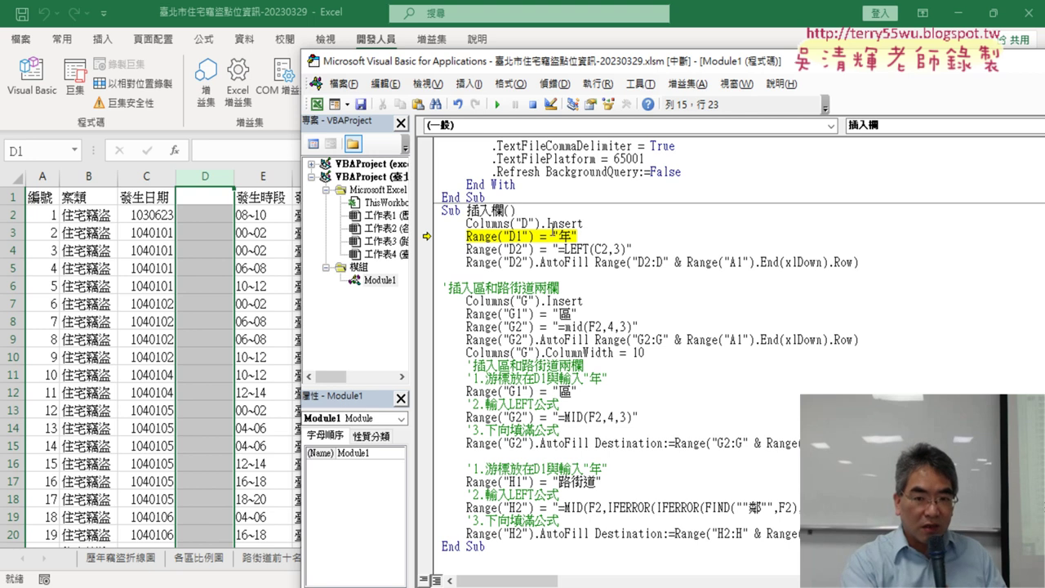
key("F8")
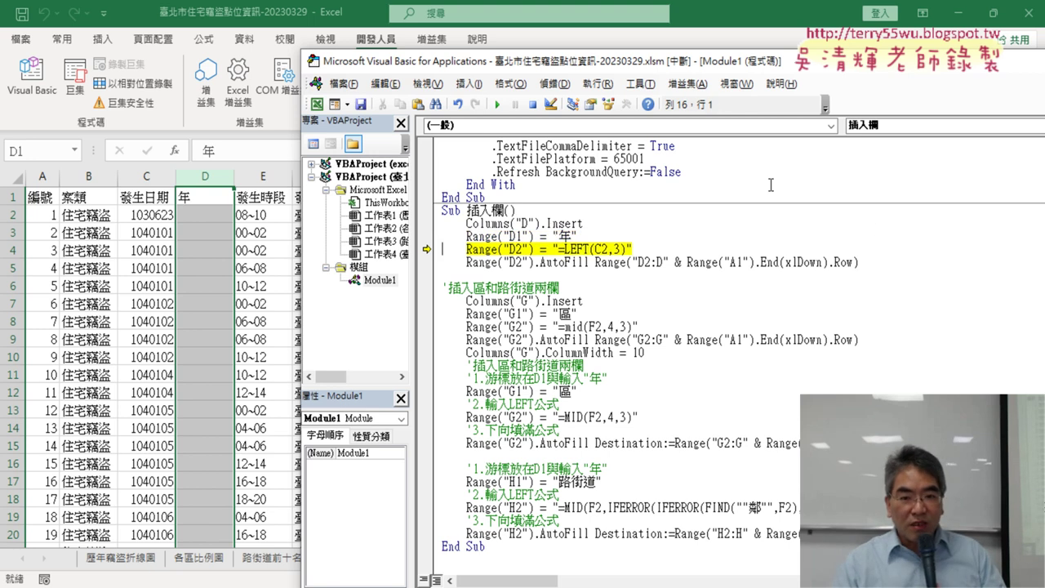
left_click_drag(580, 236, 554, 235)
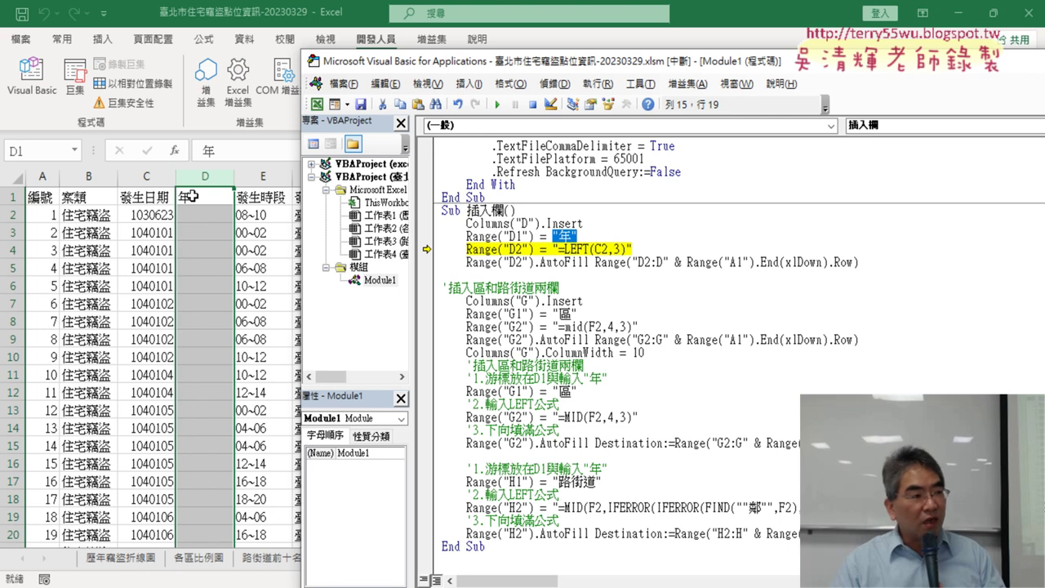
double_click(542, 236)
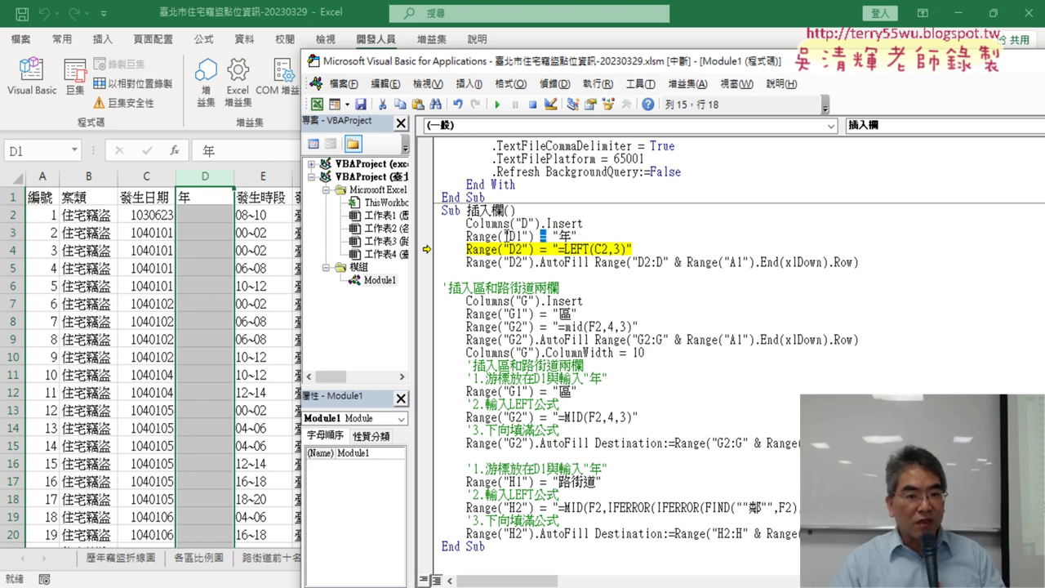
left_click(544, 236)
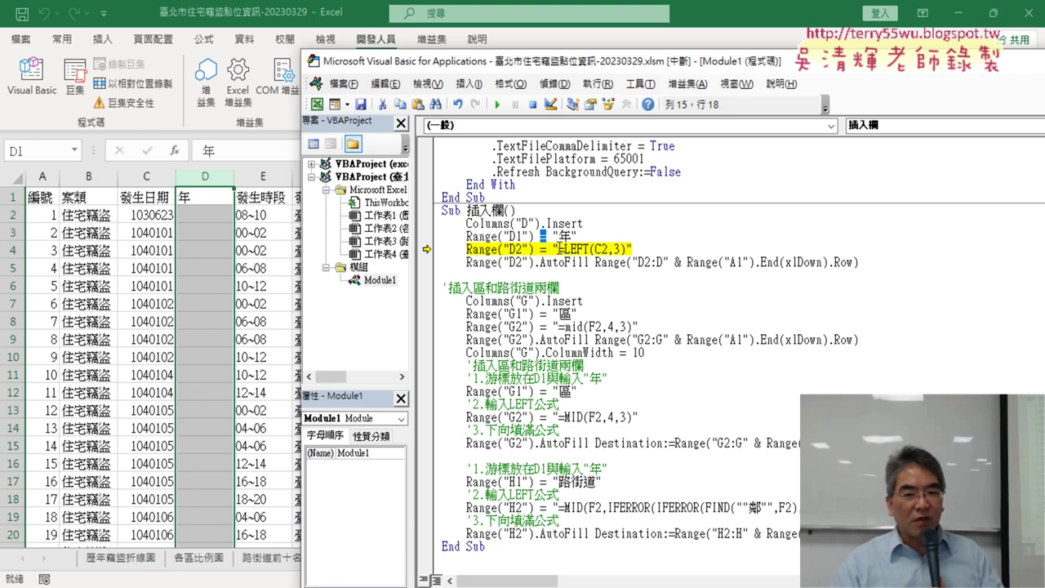
Step through the D2 =LEFT(C2,3) formula, giving 103, and the AutoFill down column D
left_click_drag(559, 249, 628, 249)
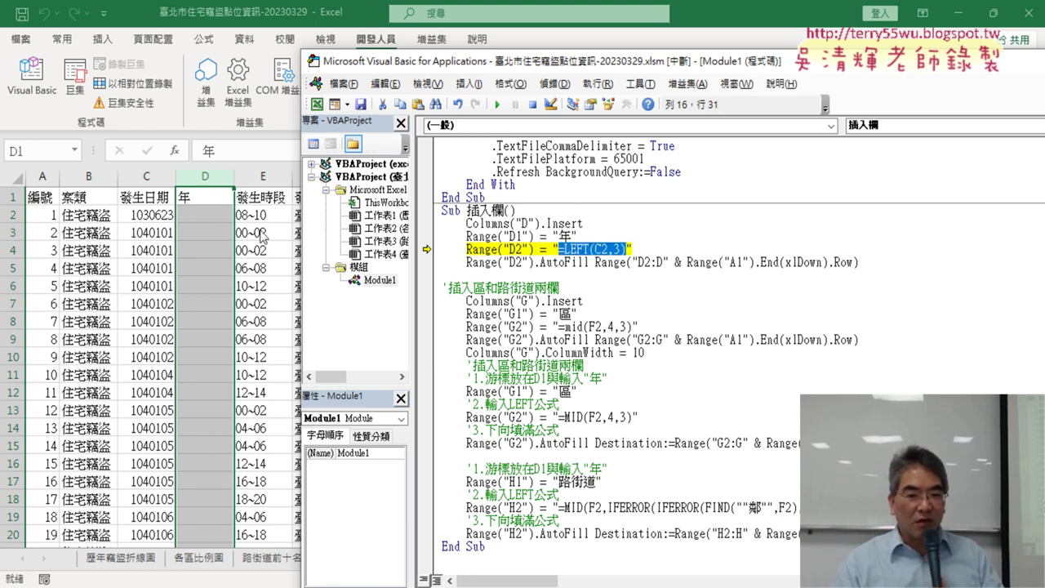
key("F8")
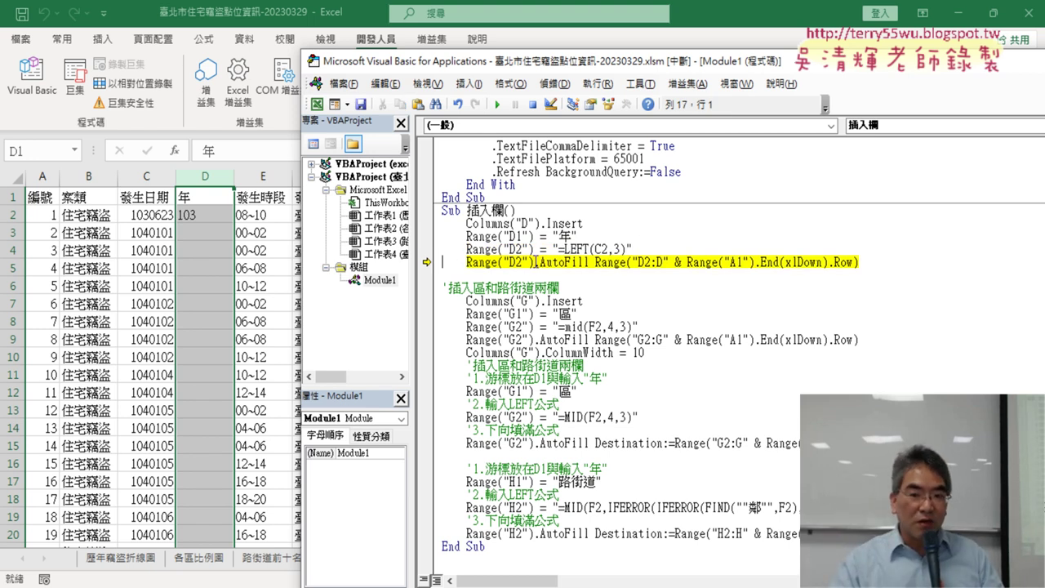
left_click_drag(539, 262, 585, 262)
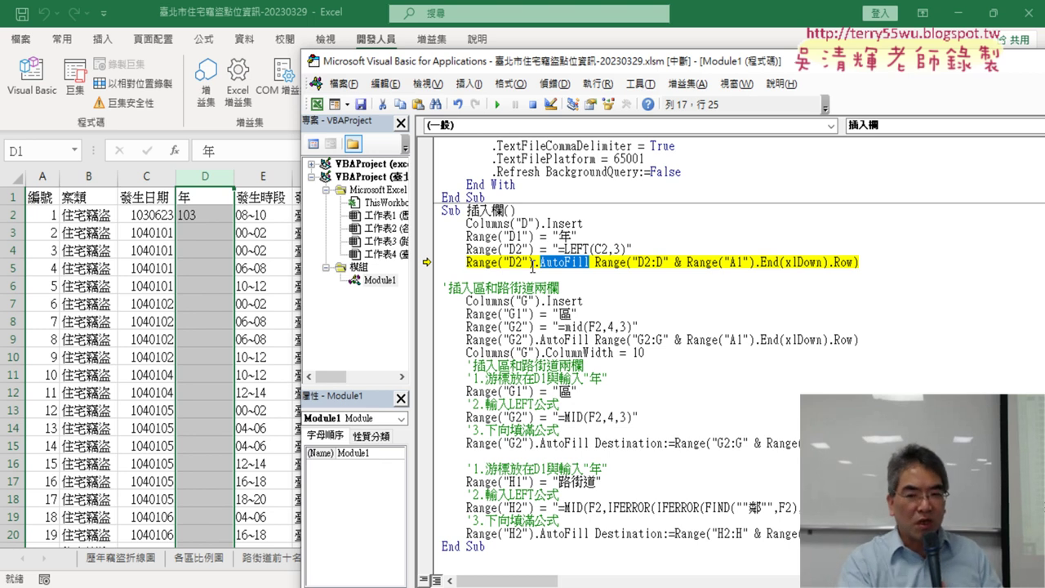
key("F8")
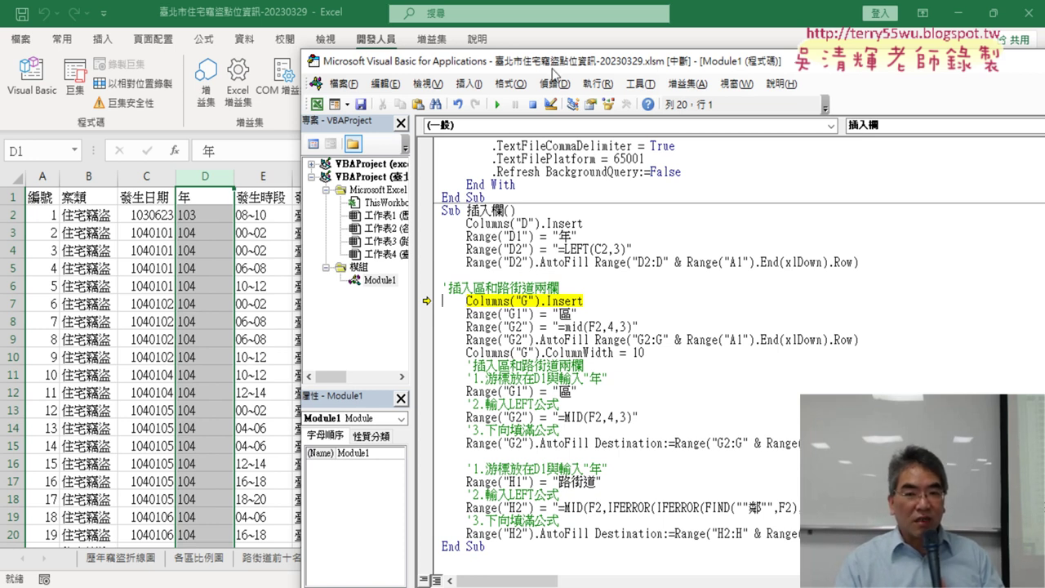
Step through inserting column G, 區 in G1, the MID formula, AutoFill and column width 10
left_click_drag(551, 65, 309, 63)
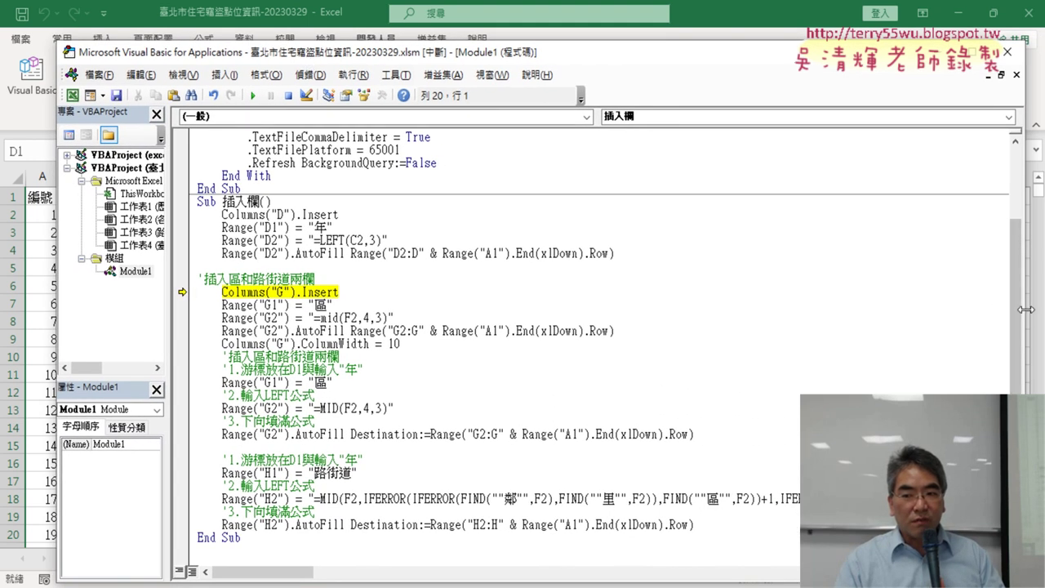
left_click_drag(1022, 302, 575, 301)
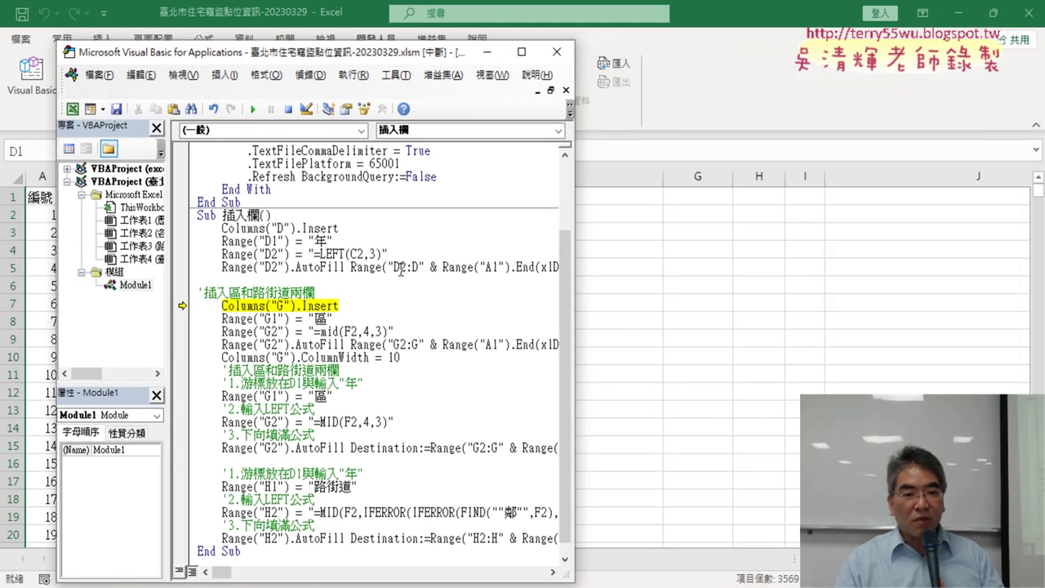
key("F8")
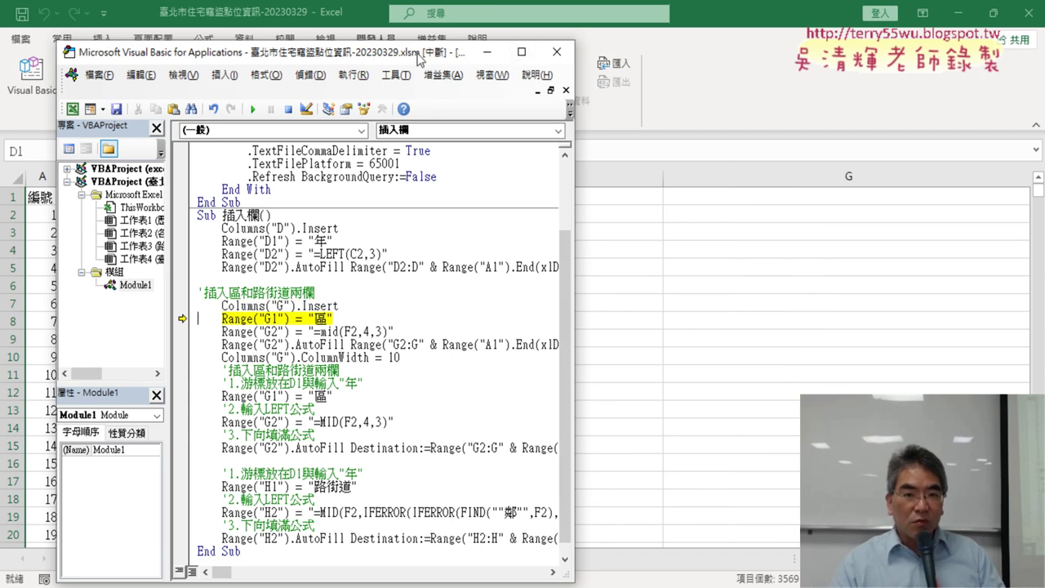
left_click_drag(421, 60, 306, 66)
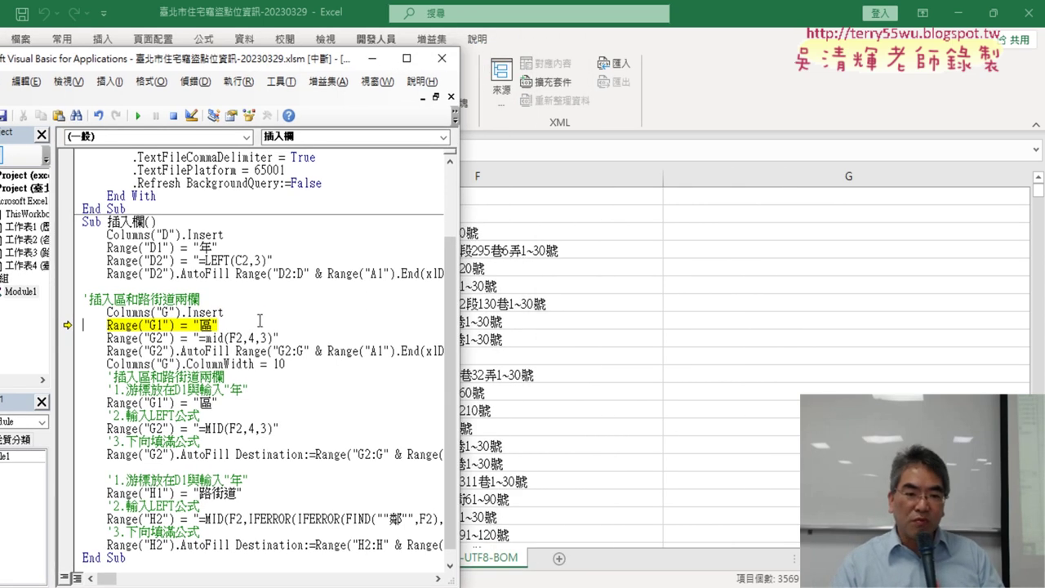
key("F8")
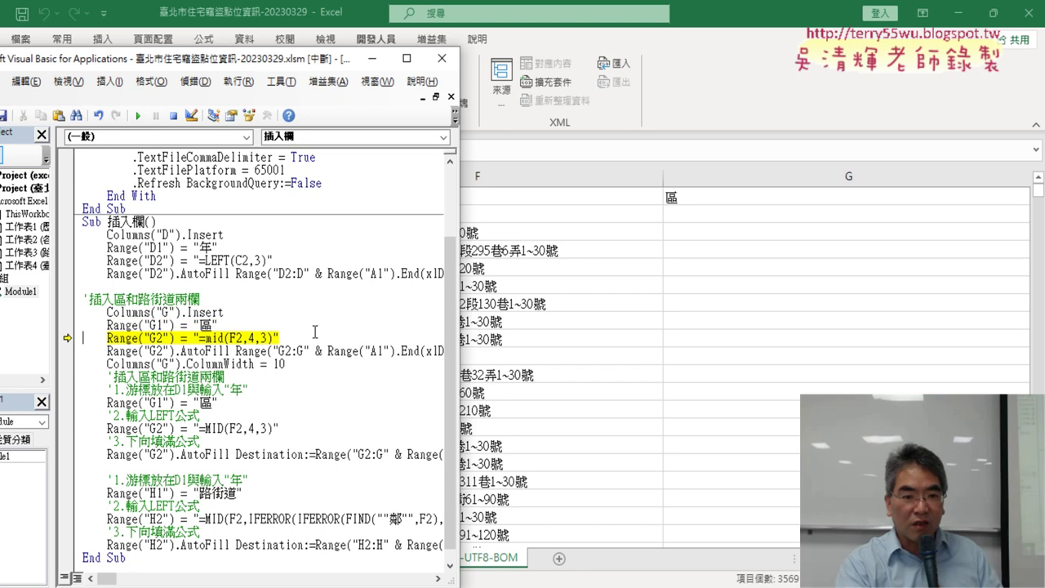
key("F8")
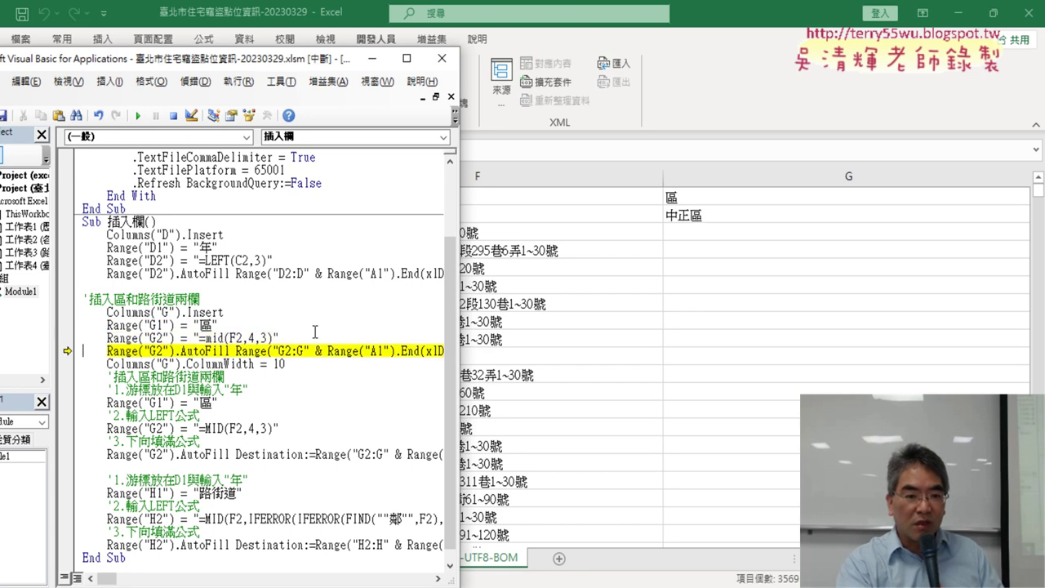
key("F8")
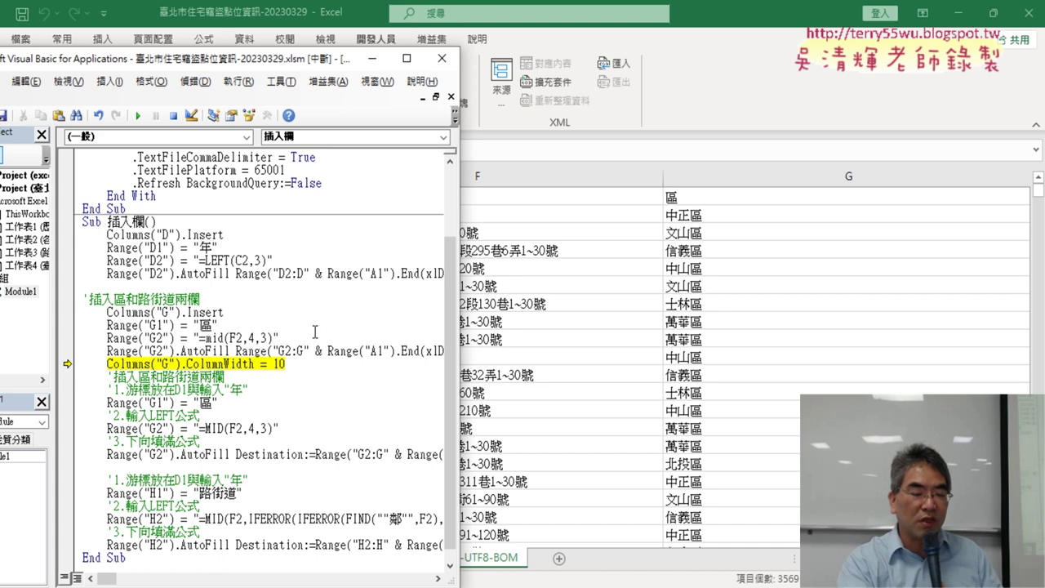
key("F8")
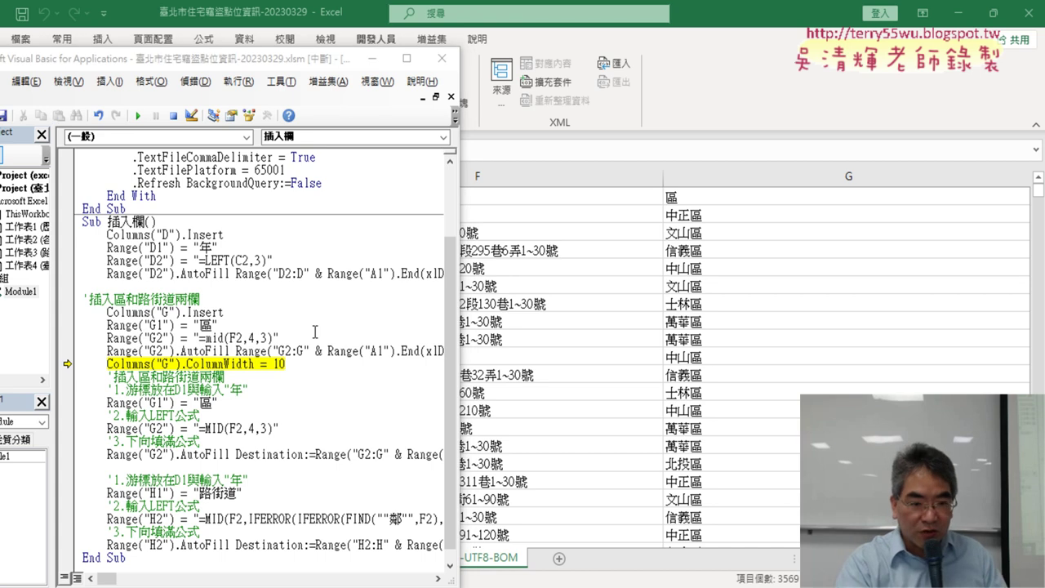
left_click(333, 324)
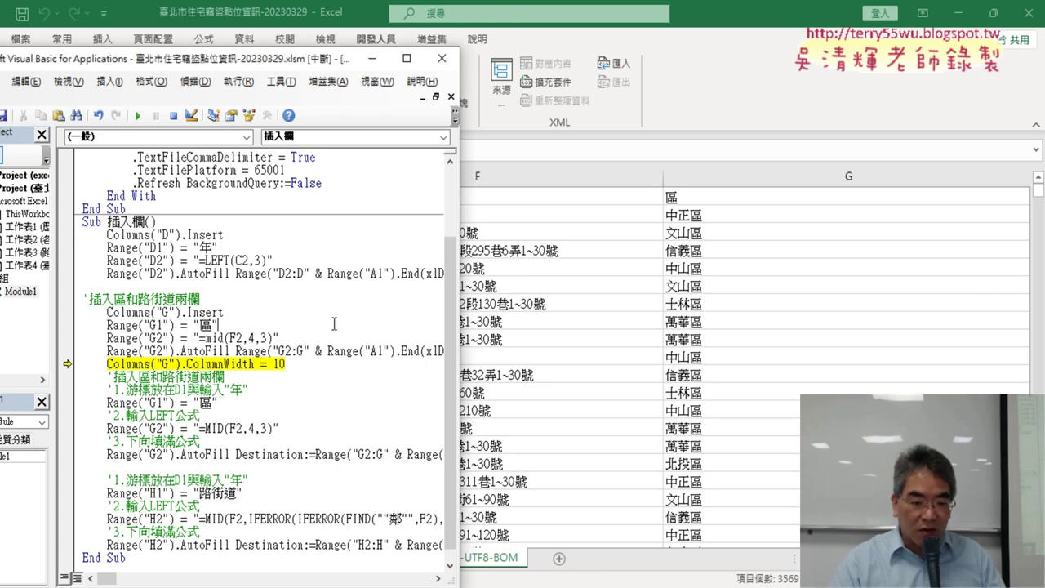
key("F8")
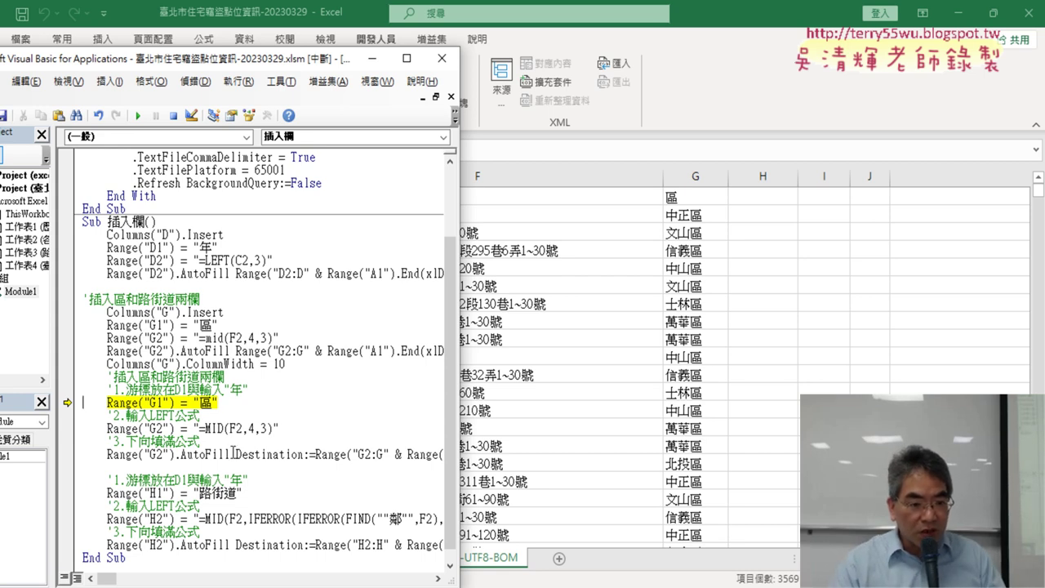
Comment out the duplicate G-column block via the Edit toolbar, then step through H1 路街道 and H2
left_click_drag(234, 452, 63, 382)
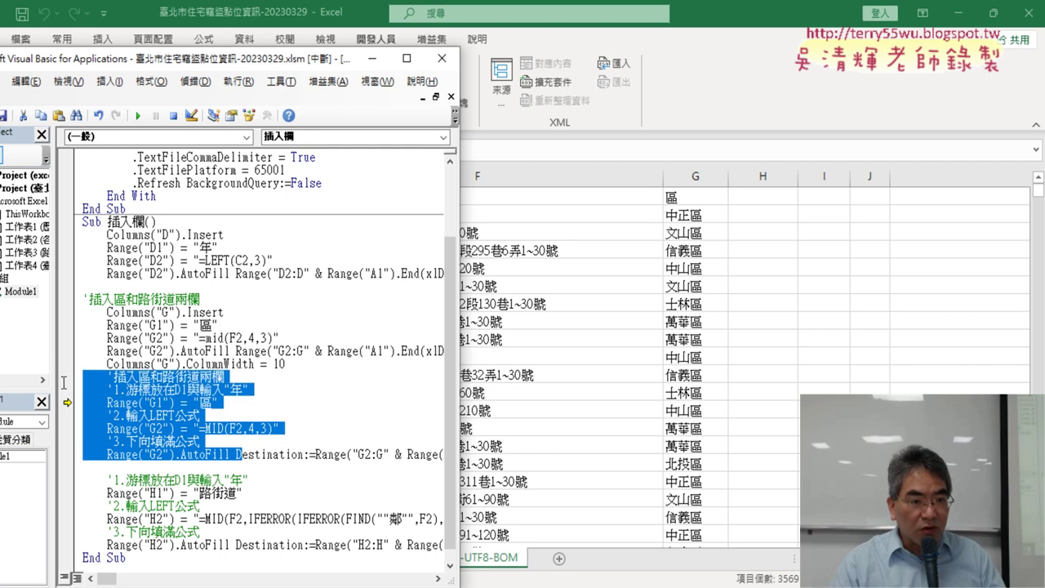
right_click(90, 114)
left_click(120, 179)
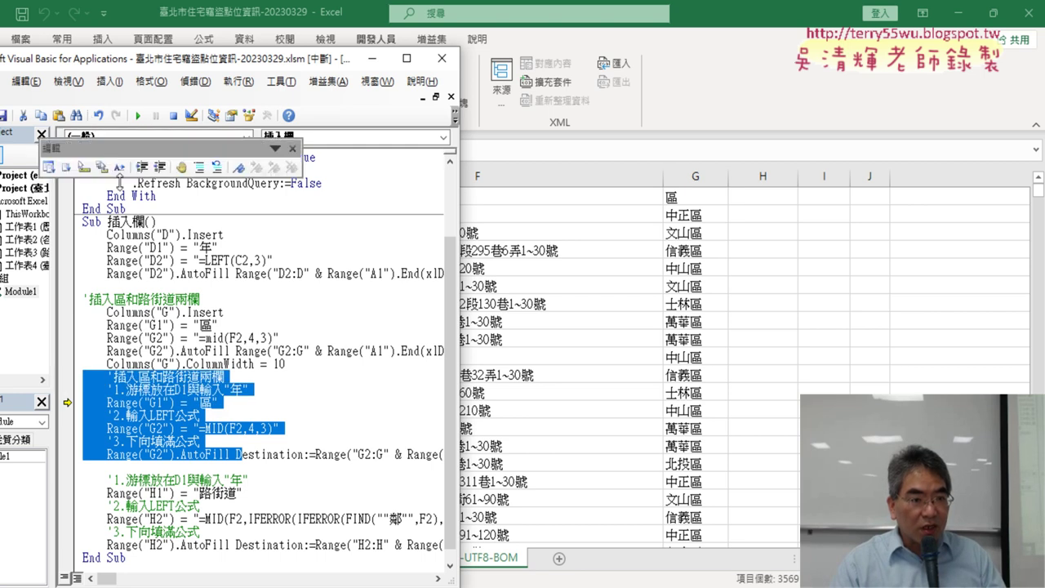
left_click_drag(102, 151, 92, 137)
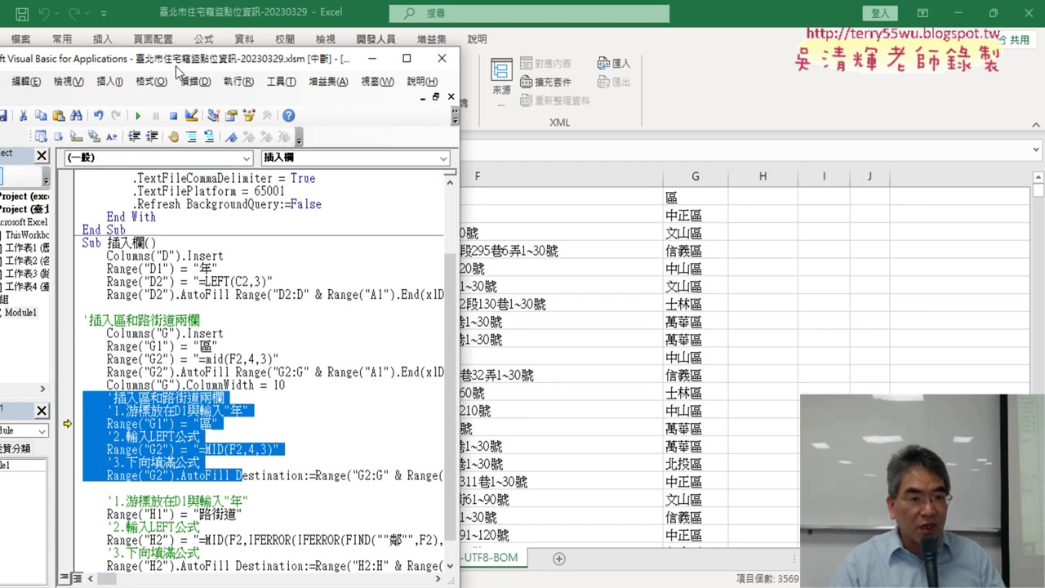
left_click_drag(182, 61, 253, 58)
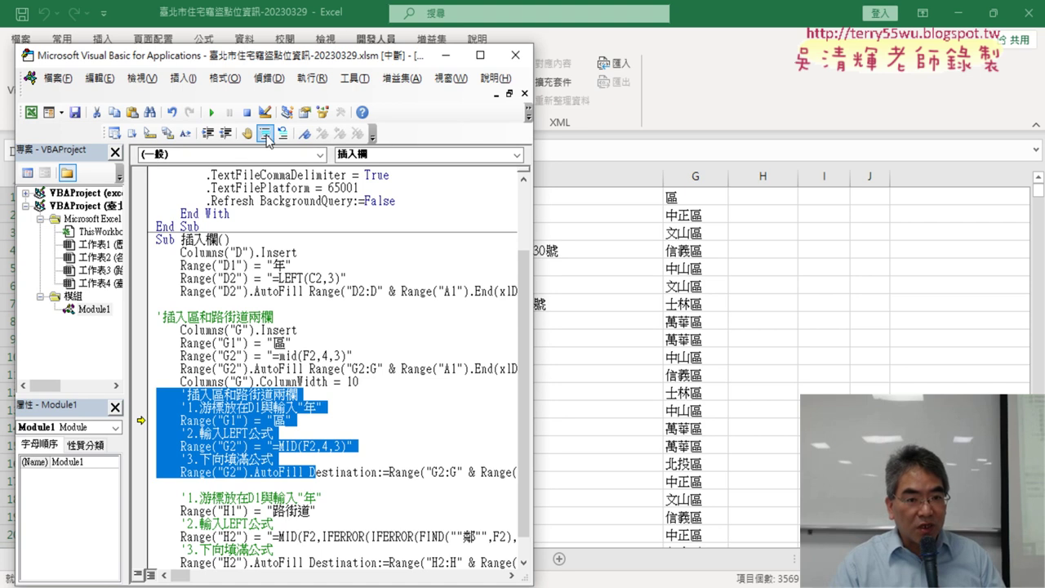
left_click(265, 133)
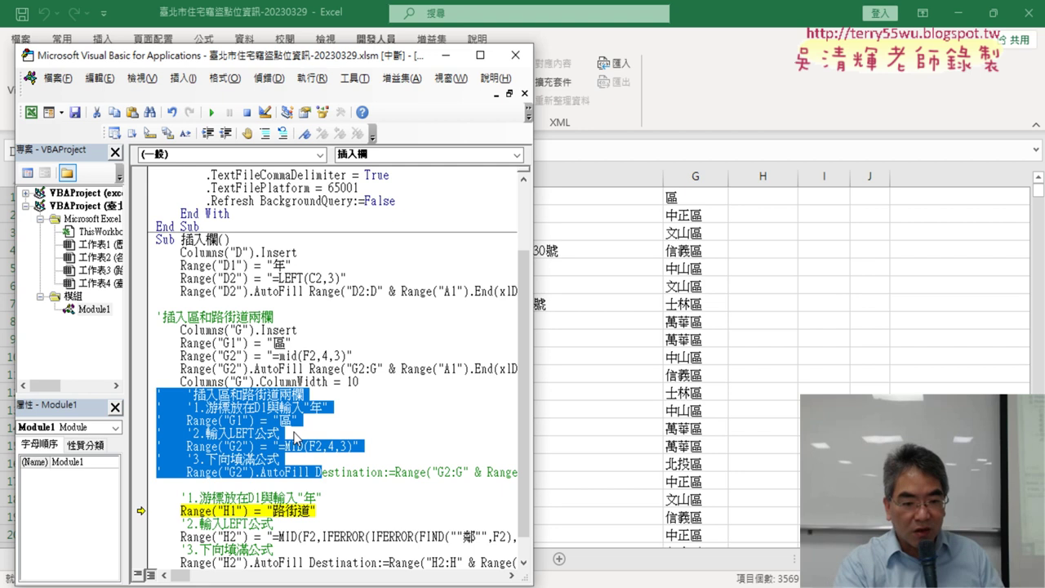
key("F8")
key("F8")
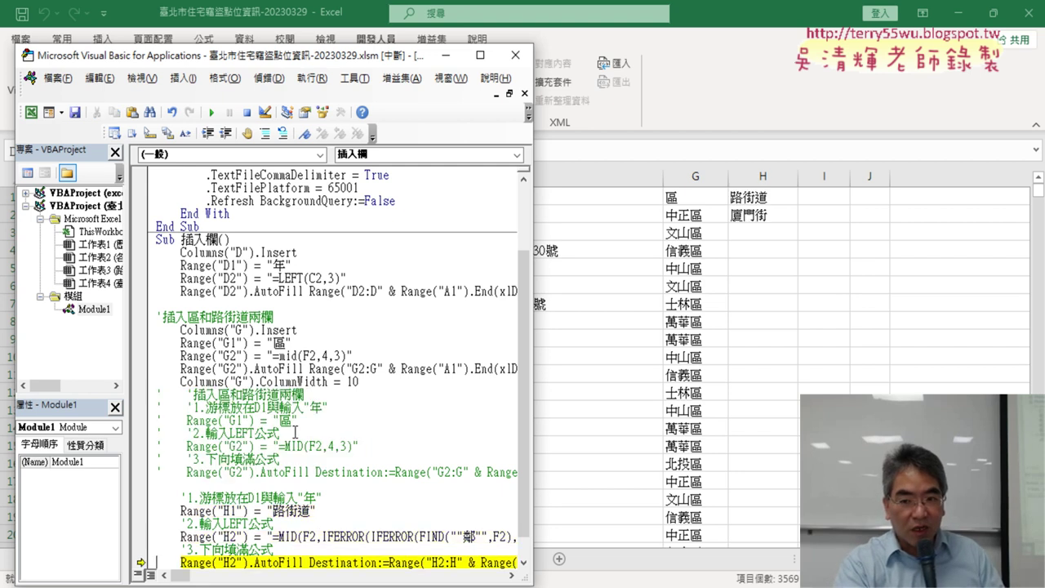
key("F8")
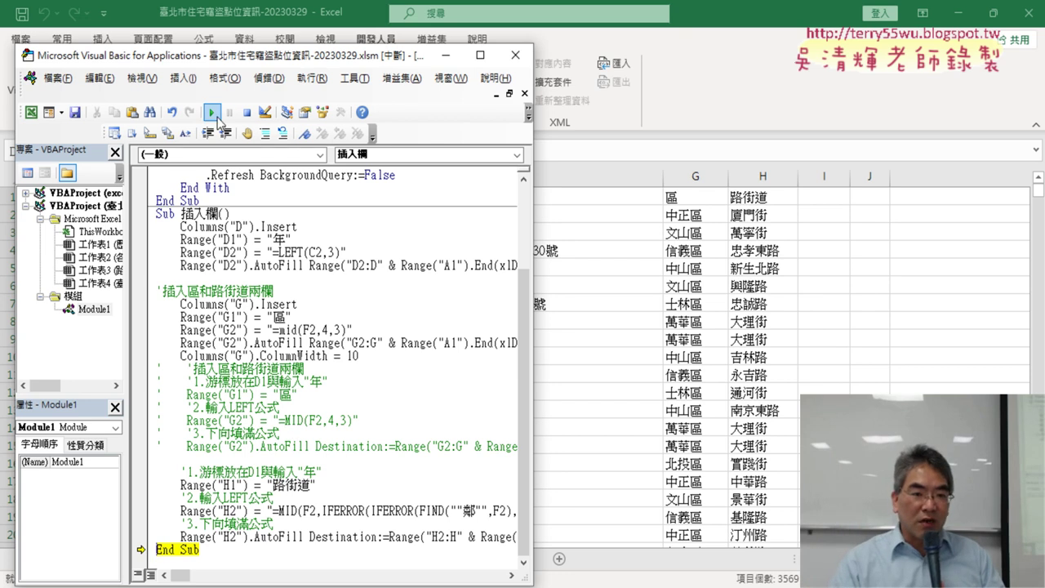
Let the macro finish and start a new 'call' line after End With in 住宅竊盜下載
left_click(211, 112)
scroll(381, 339, "up", 3)
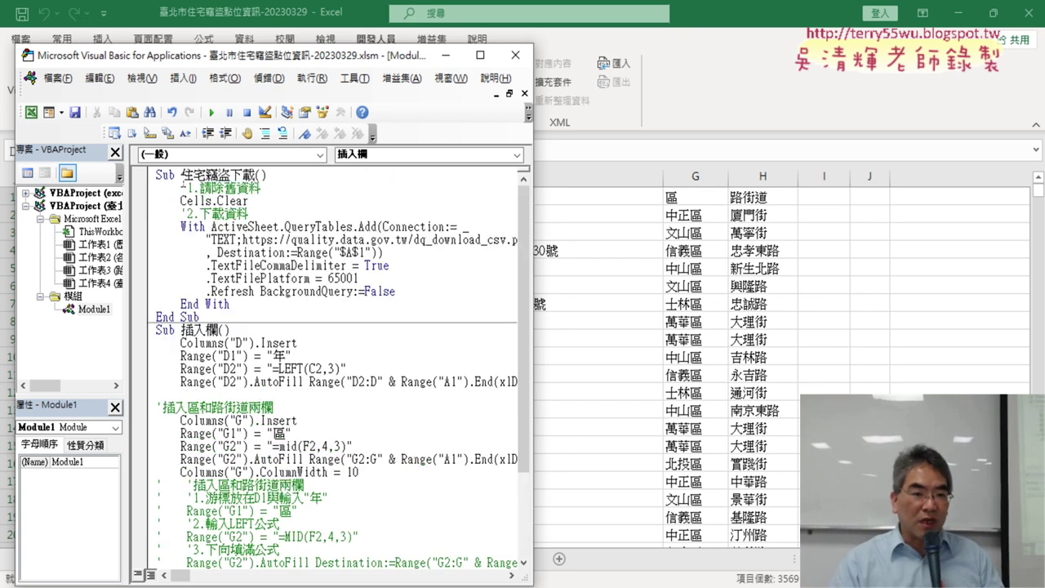
left_click(237, 303)
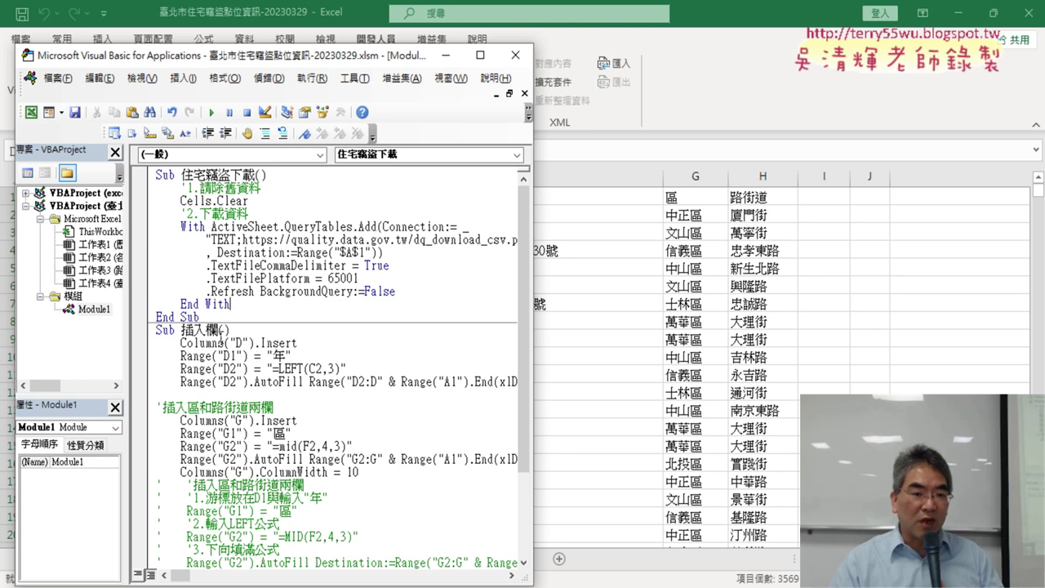
key("Return")
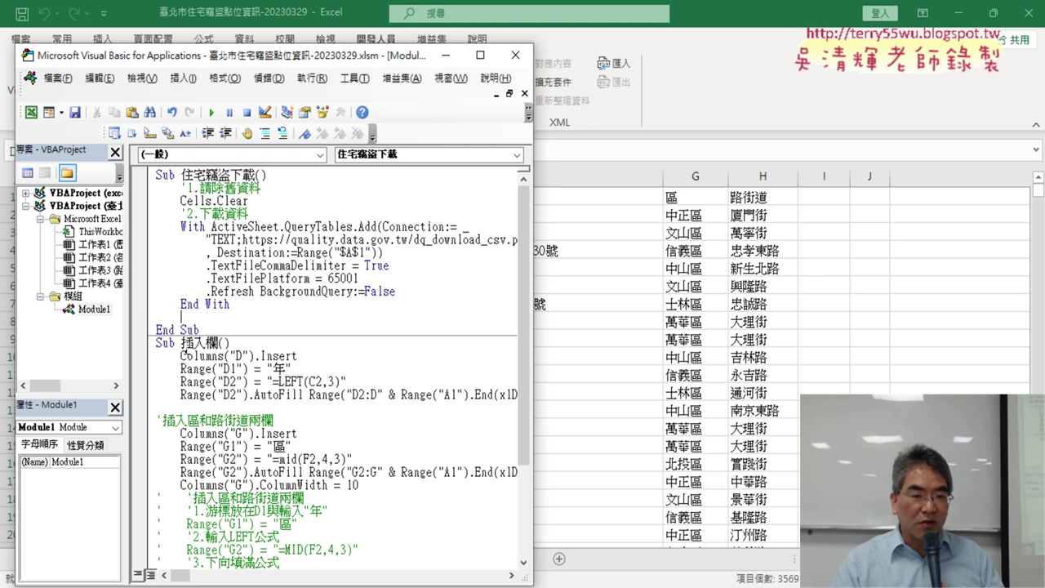
type("'")
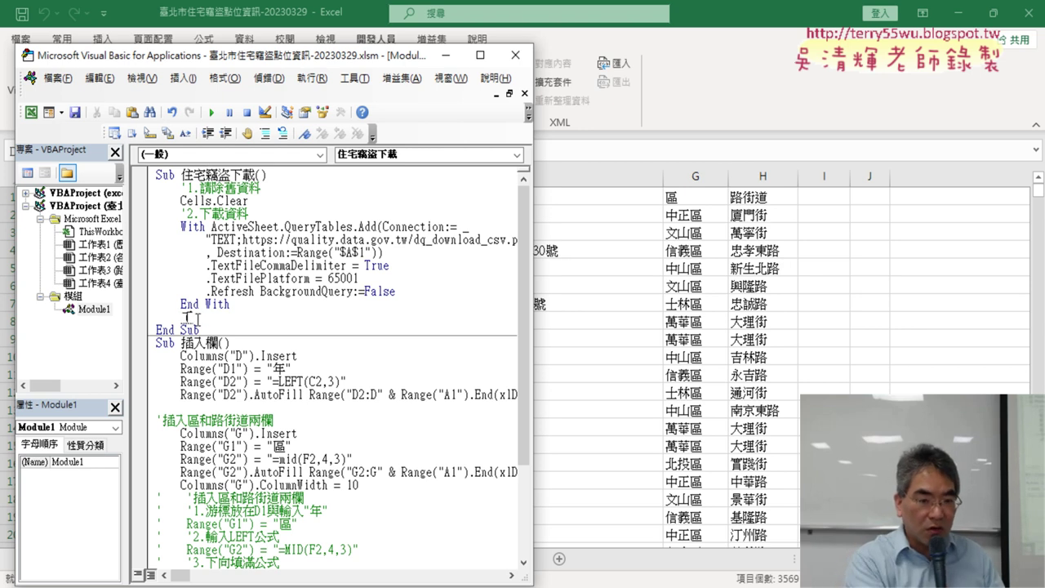
type("ㄒ")
key("BackSpace")
key("BackSpace")
type("ca")
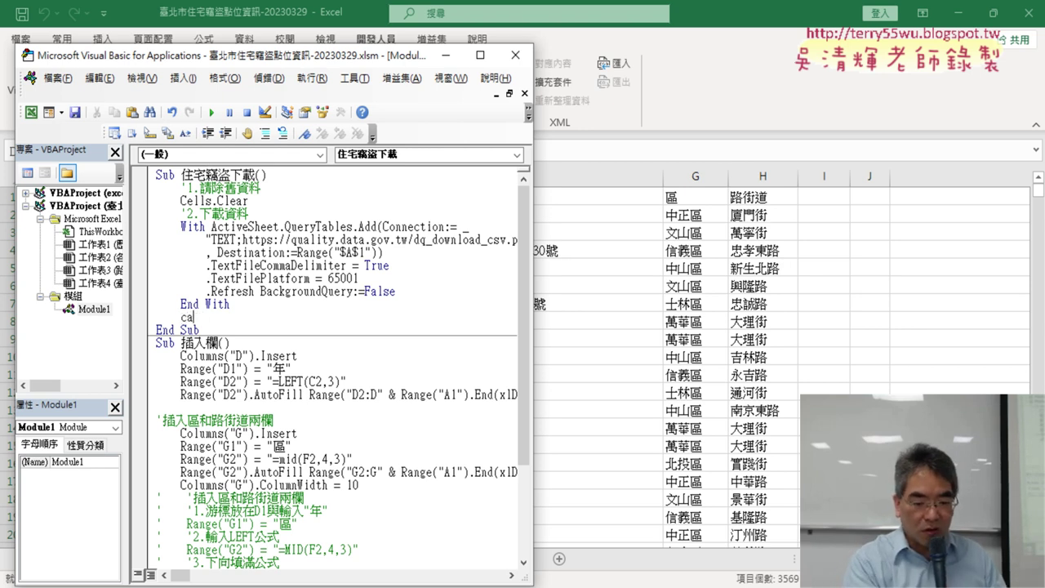
type("ll")
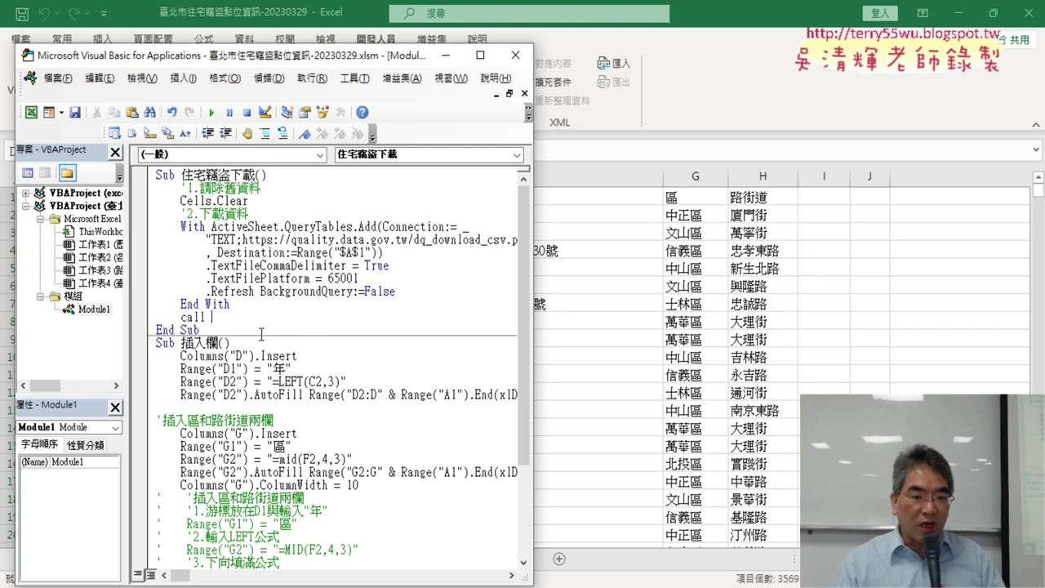
left_click(222, 342)
Complete the line as Call 插入欄 using the copied procedure name, and set a breakpoint on it
left_click(485, 372)
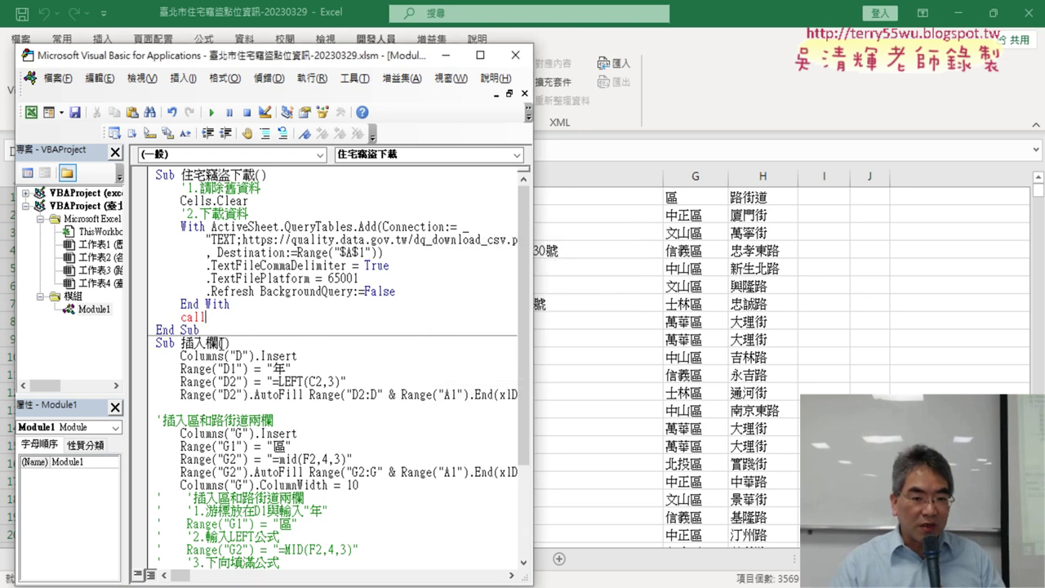
double_click(214, 343)
key("ctrl+c")
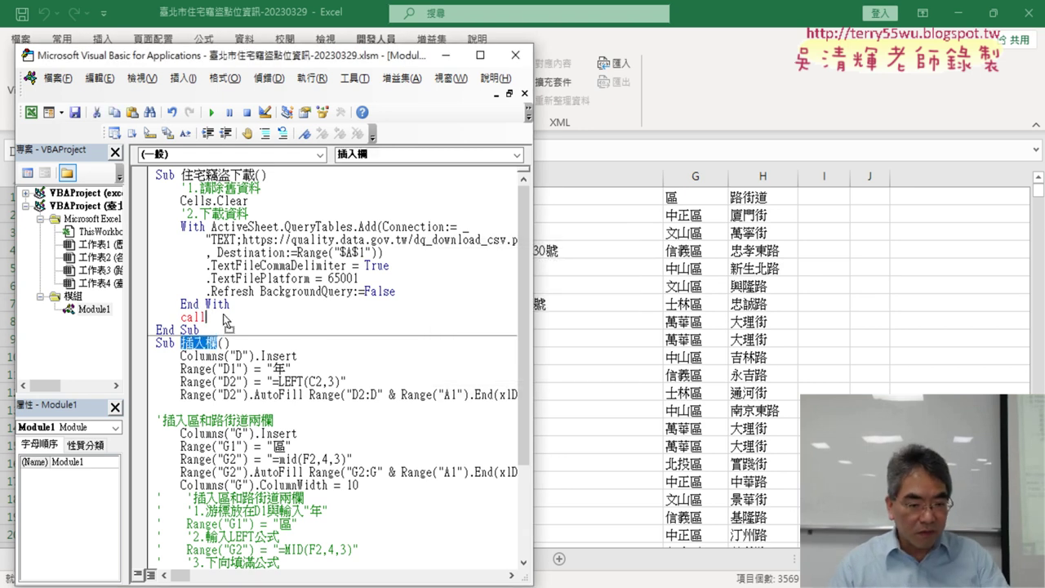
left_click(229, 317)
key("ctrl+v")
key("Down")
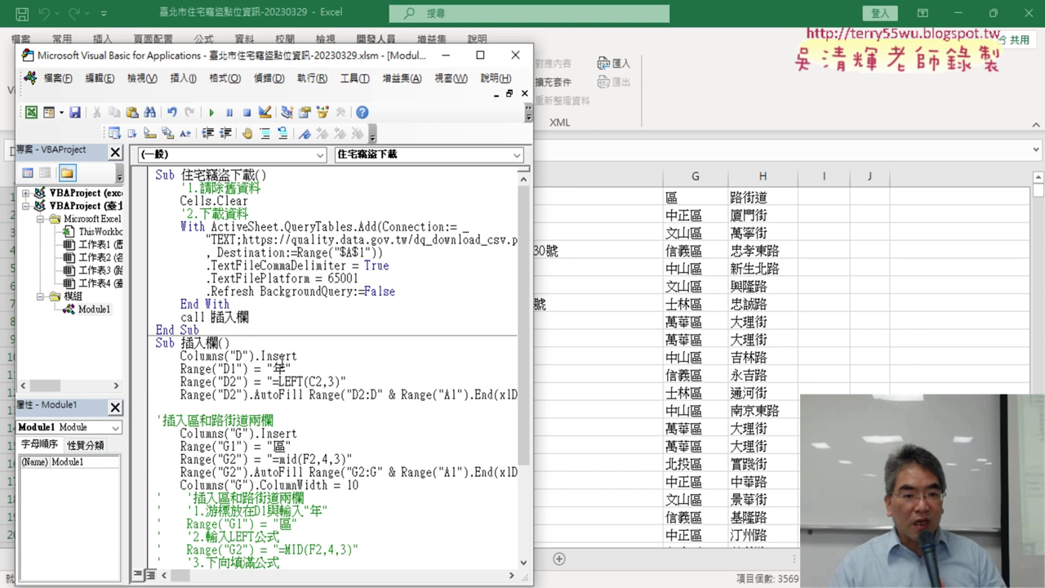
key("Down")
left_click(305, 395)
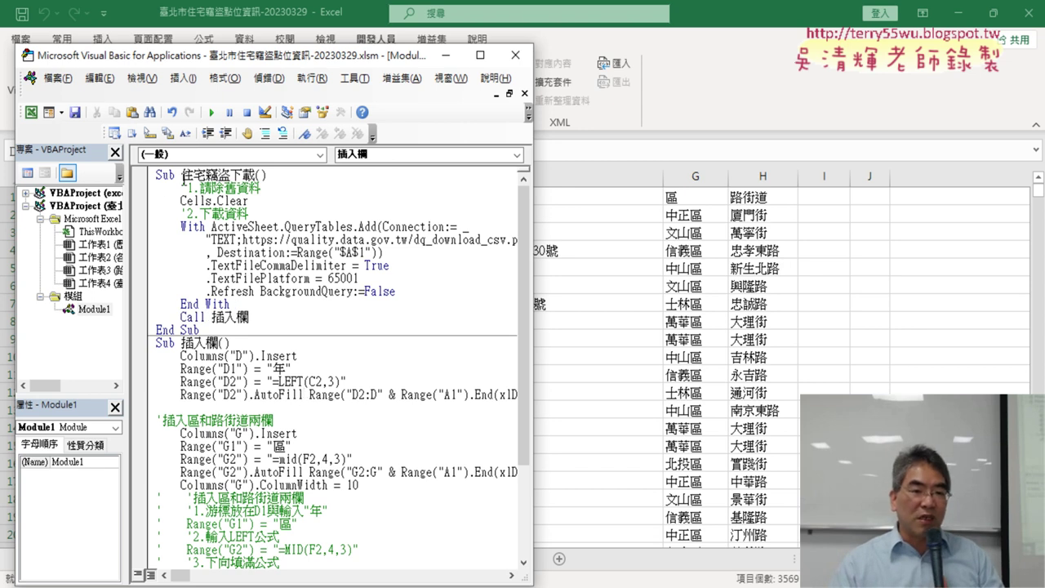
left_click_drag(250, 317, 175, 316)
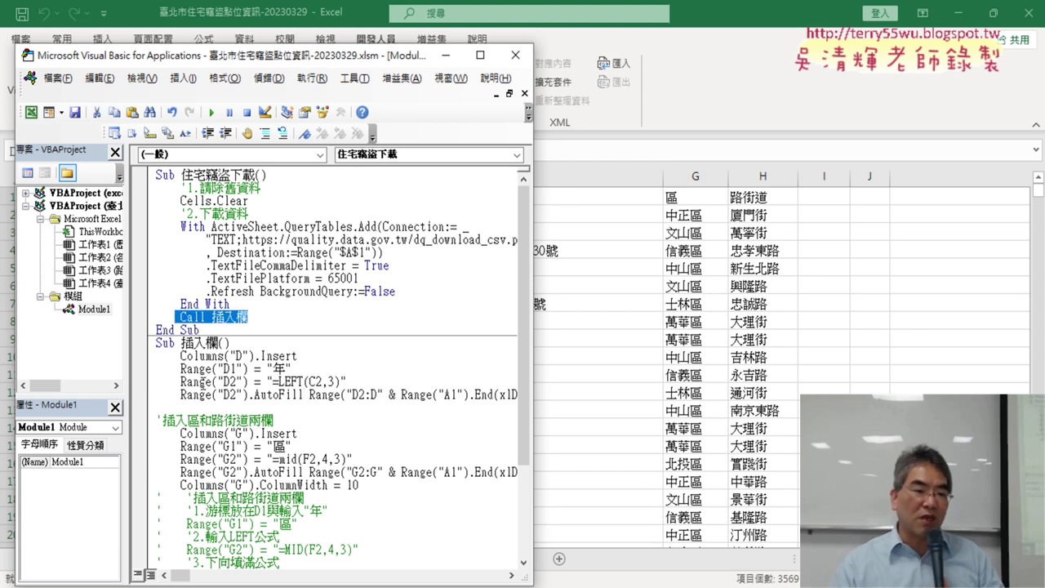
left_click(139, 317)
Run 住宅竊盜下載, stepping into 插入欄, so the sheet gains filled 年, 區 and 路街道 columns
left_click_drag(323, 55, 795, 25)
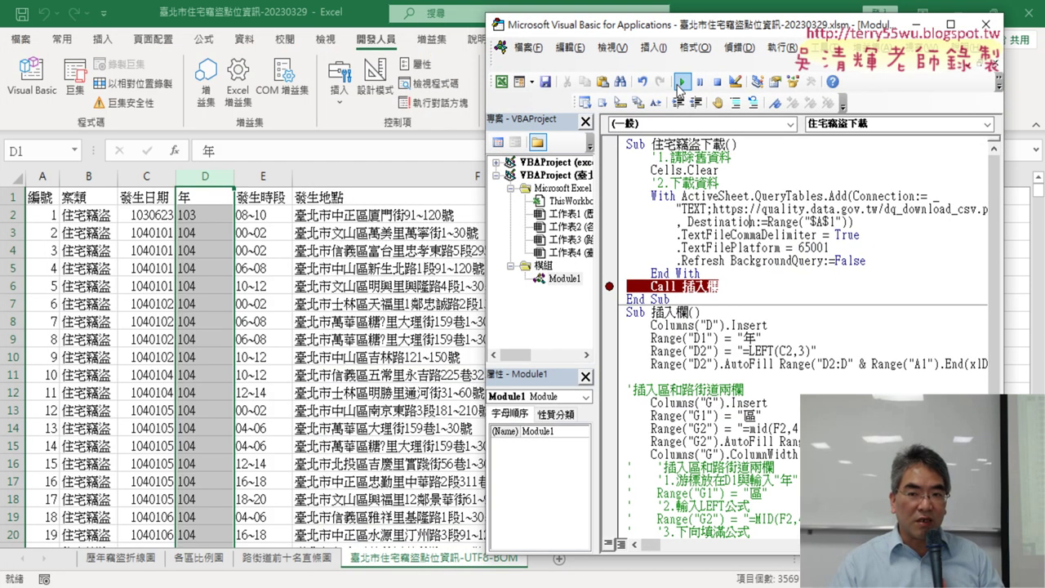
left_click(682, 81)
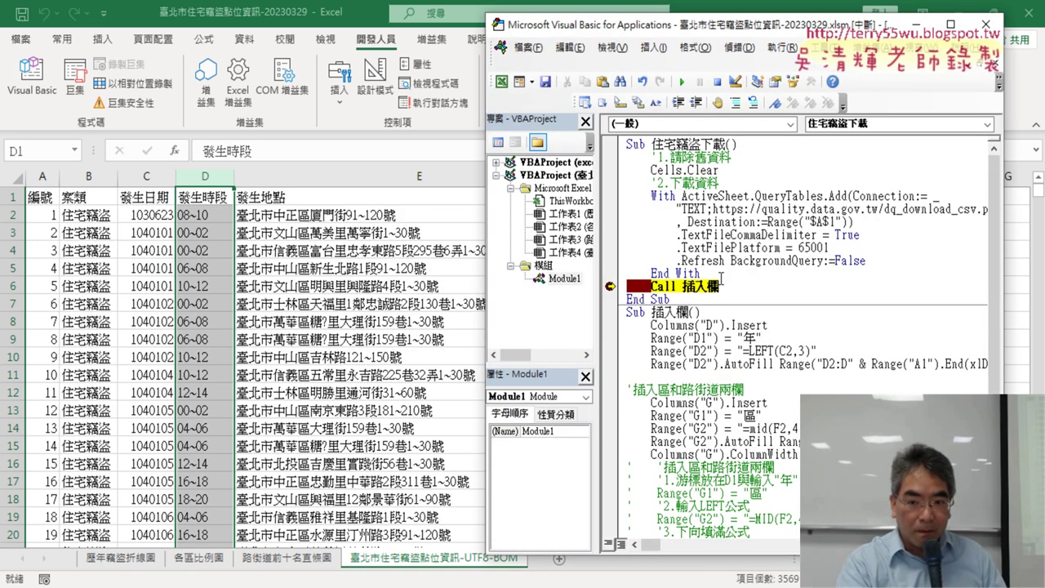
key("F8")
key("F8")
key("F8")
key("F8")
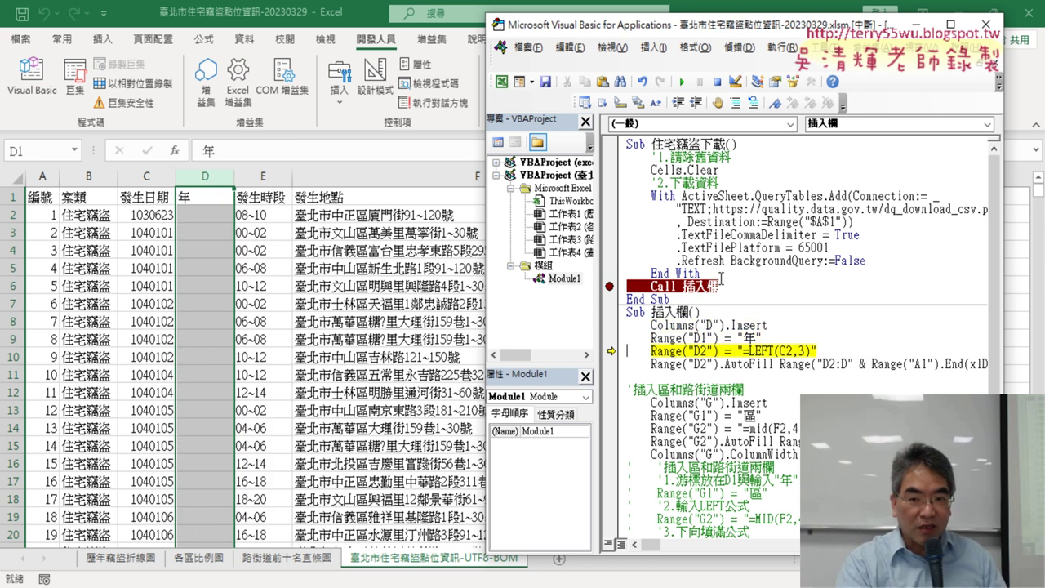
left_click(682, 82)
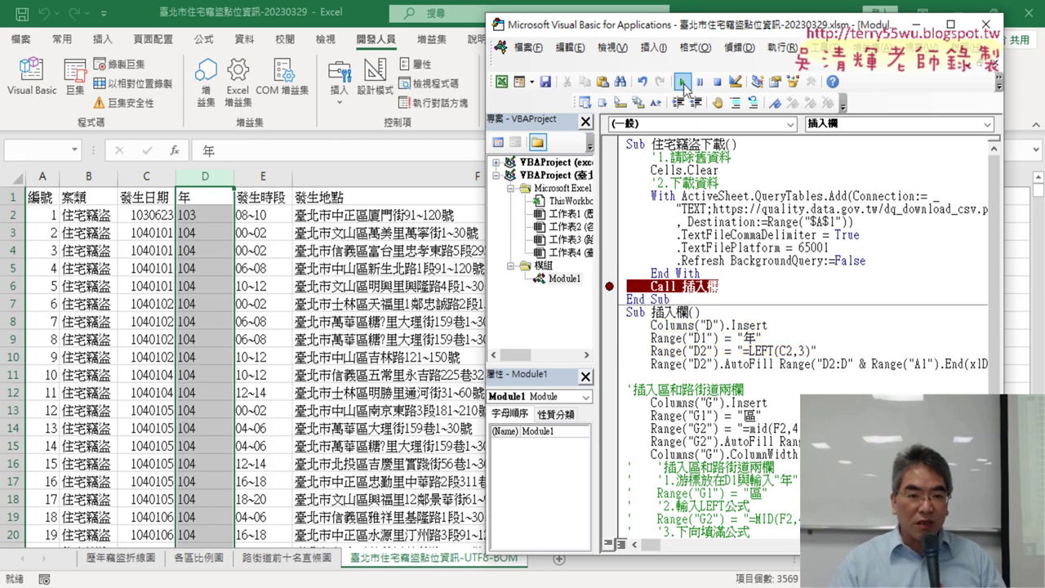
left_click_drag(744, 36, 300, 51)
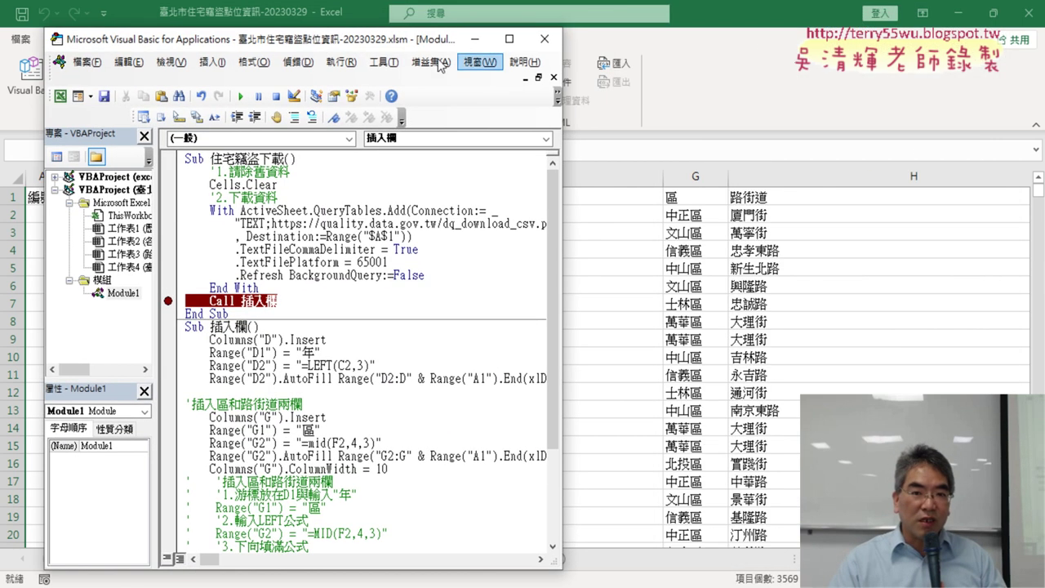
key("alt+F11")
left_click(378, 373)
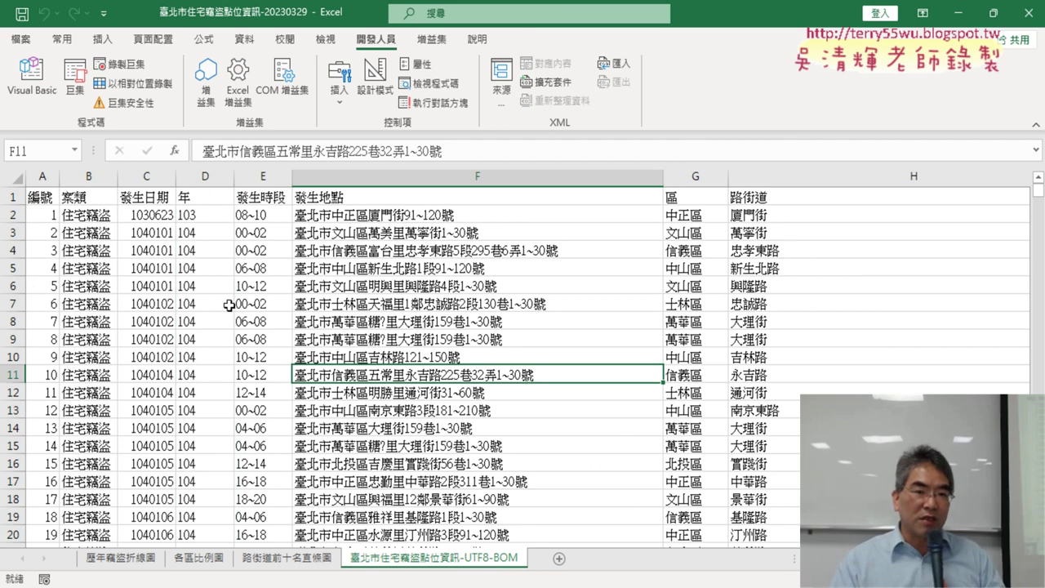
Draw a form button near H2 and assign it the 住宅竊盜下載 macro
left_click(340, 86)
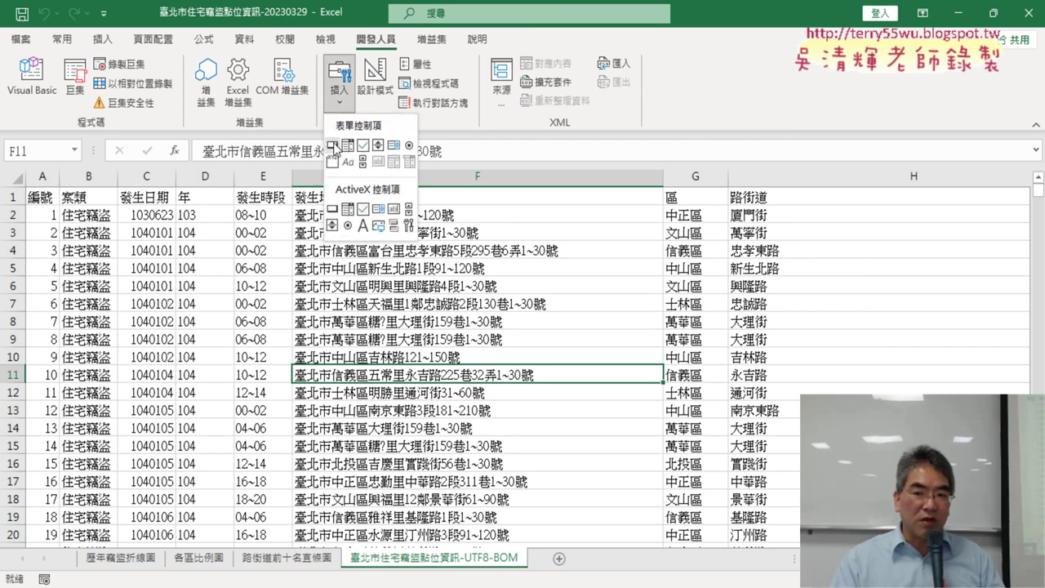
left_click(333, 144)
left_click_drag(872, 198, 1003, 232)
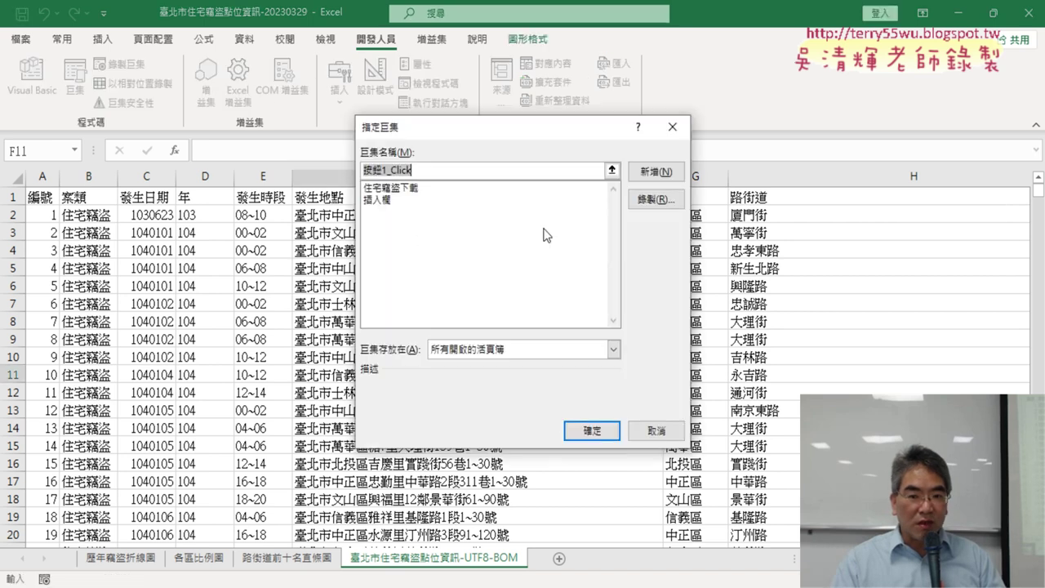
left_click(397, 188)
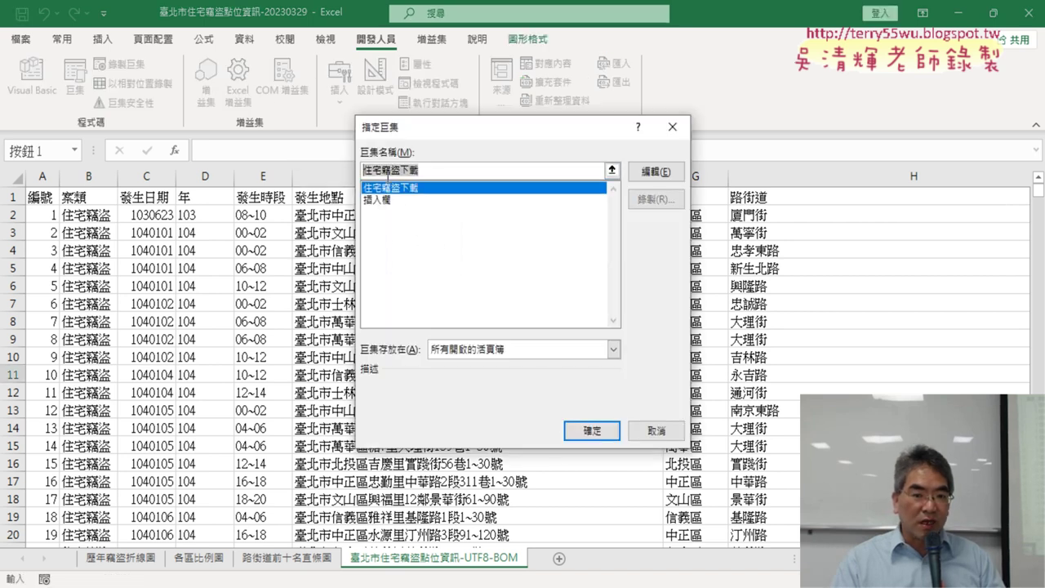
right_click(388, 172)
left_click(418, 206)
left_click(592, 430)
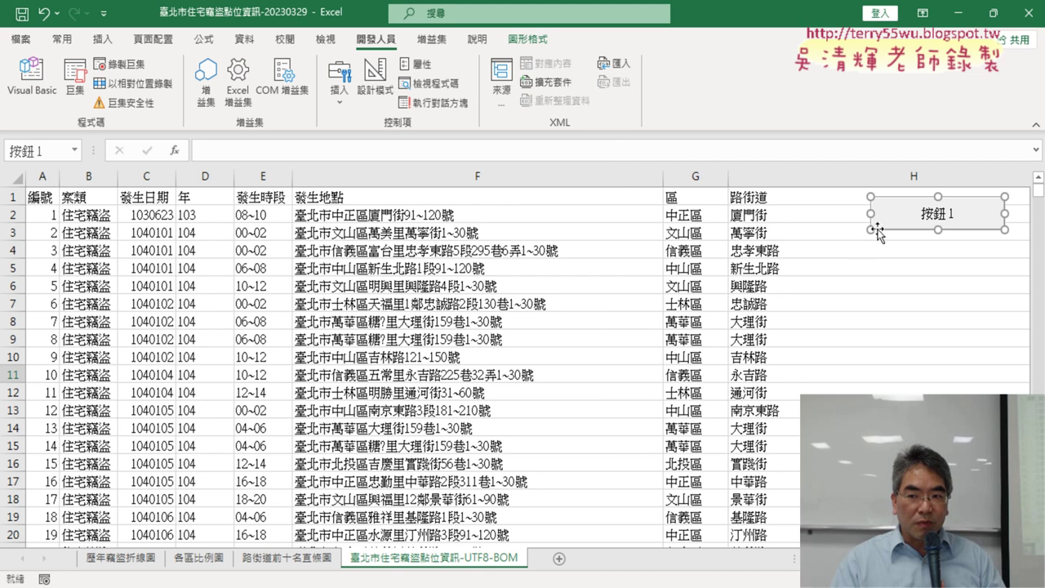
Change the button caption from 按鈕1 to 住宅竊盜下載
left_click(927, 214)
key("ctrl+a")
key("BackSpace")
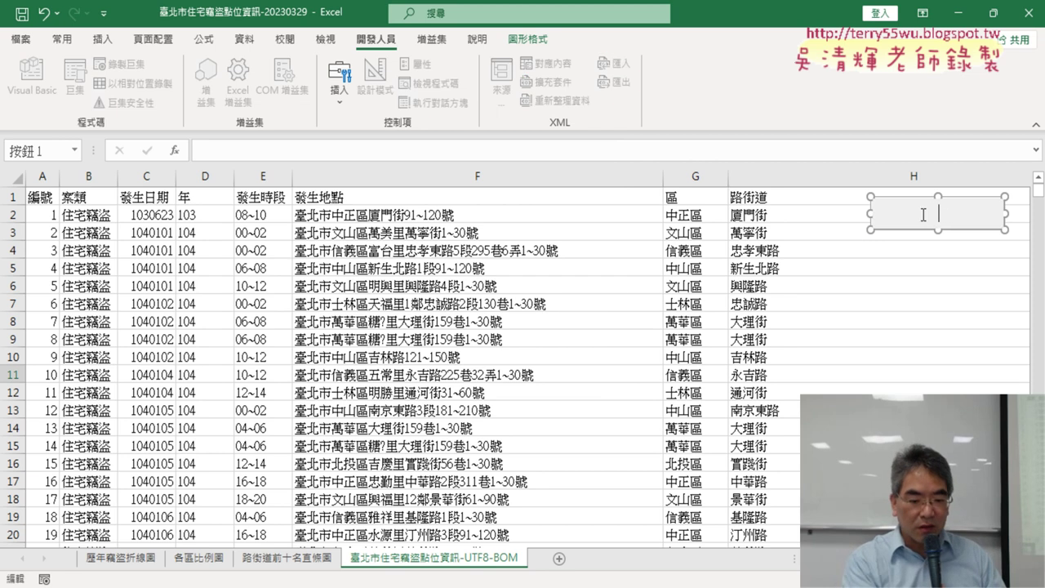
key("ctrl+v")
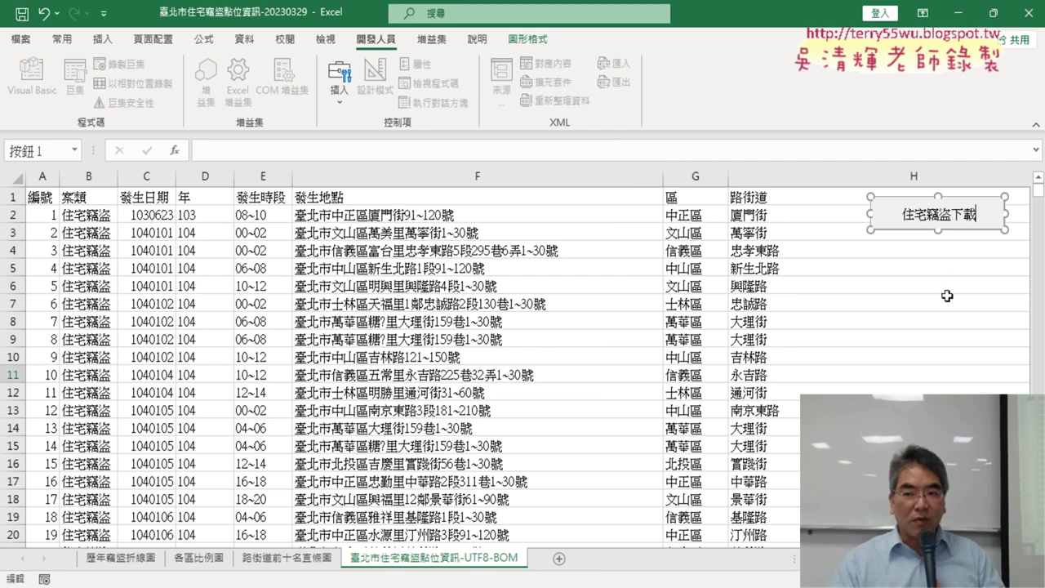
key("Escape")
key("Escape")
Run the macro from the 住宅竊盜下載 button, resuming past the Call 插入欄 breakpoint
left_click(945, 216)
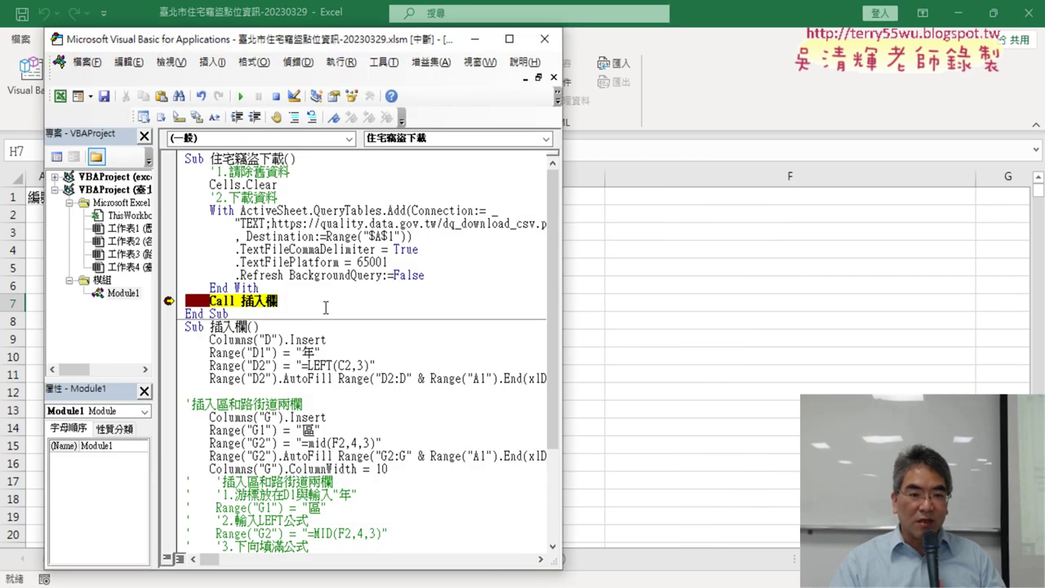
left_click(240, 95)
left_click(545, 38)
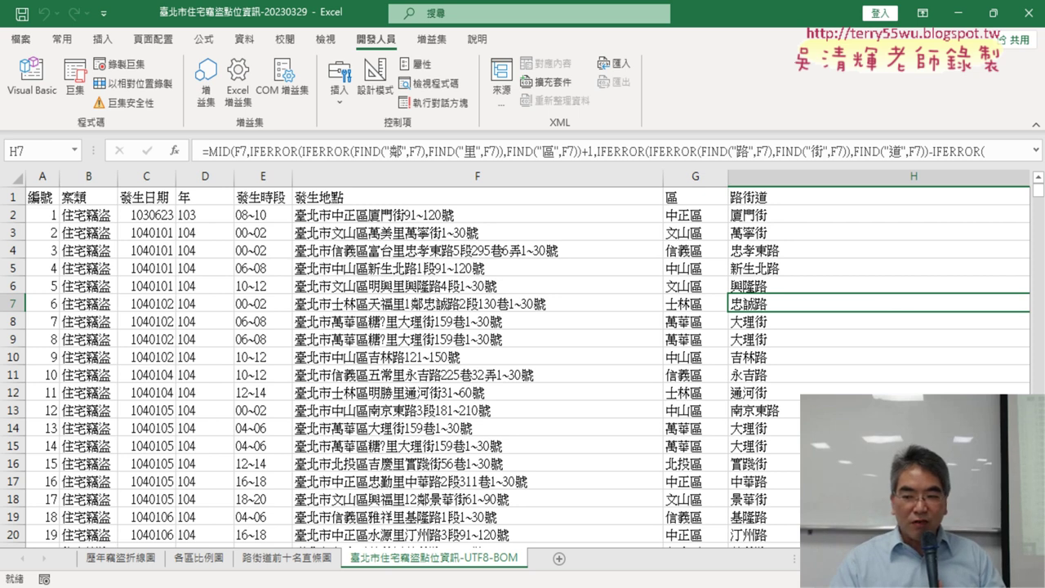
Drag the shifted 住宅竊盜下載 button back over column H
scroll(522, 360, "right", 1)
scroll(522, 359, "right", 3)
scroll(523, 359, "right", 2)
scroll(522, 359, "right", 1)
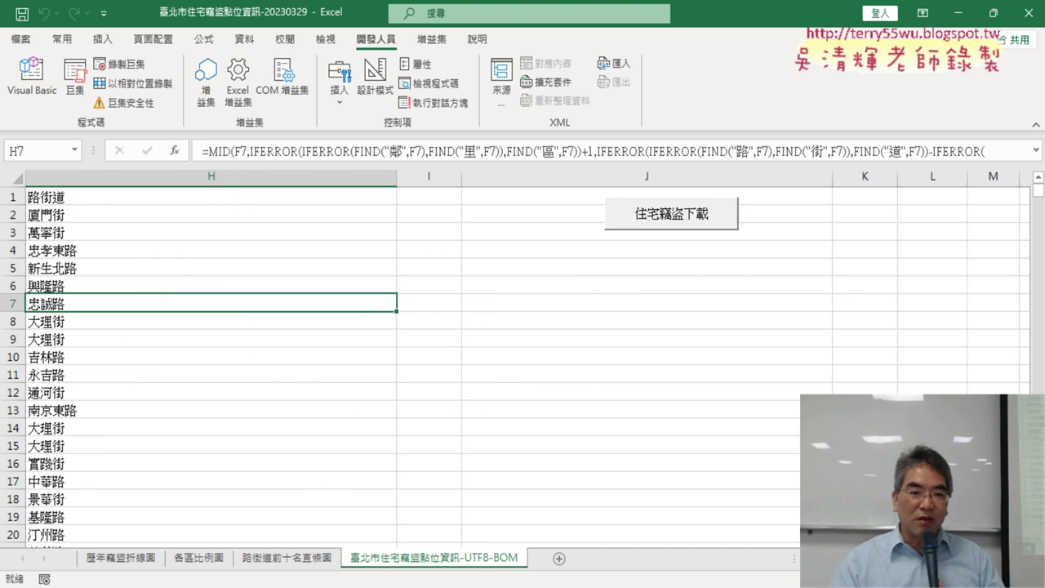
right_click(676, 214)
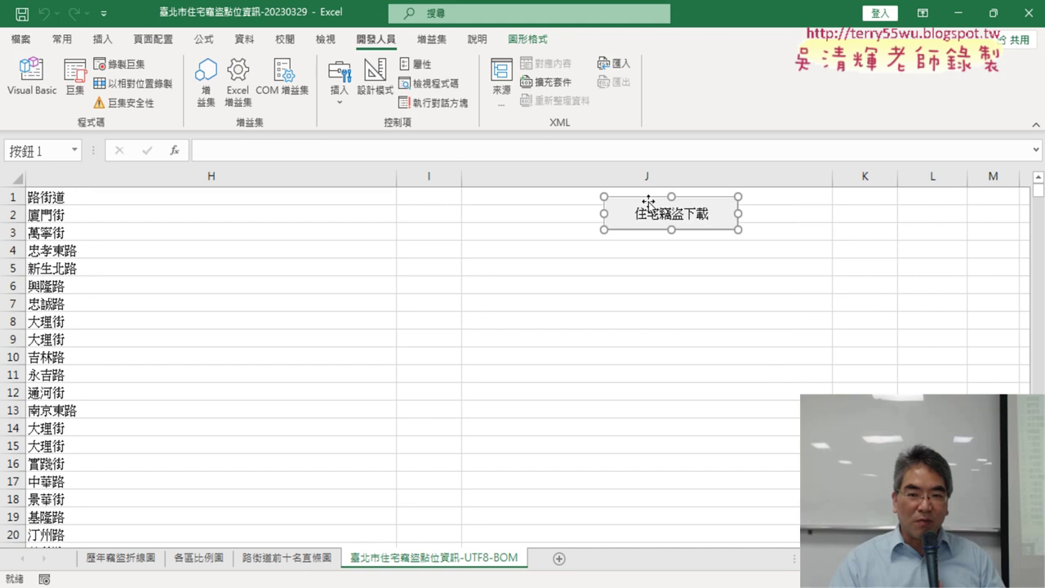
left_click_drag(604, 200, 141, 196)
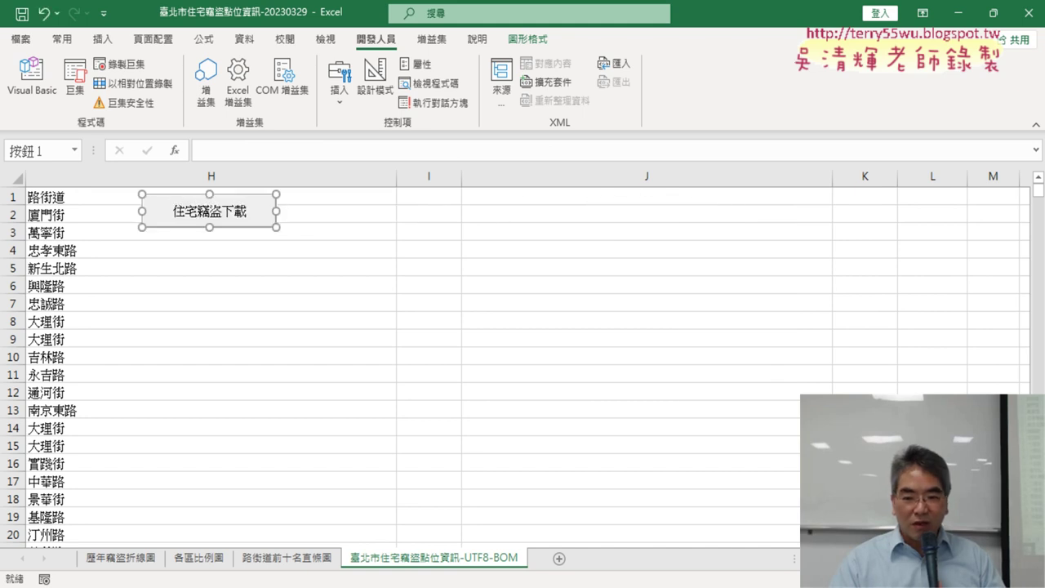
scroll(523, 359, "left", 2)
scroll(523, 359, "left", 4)
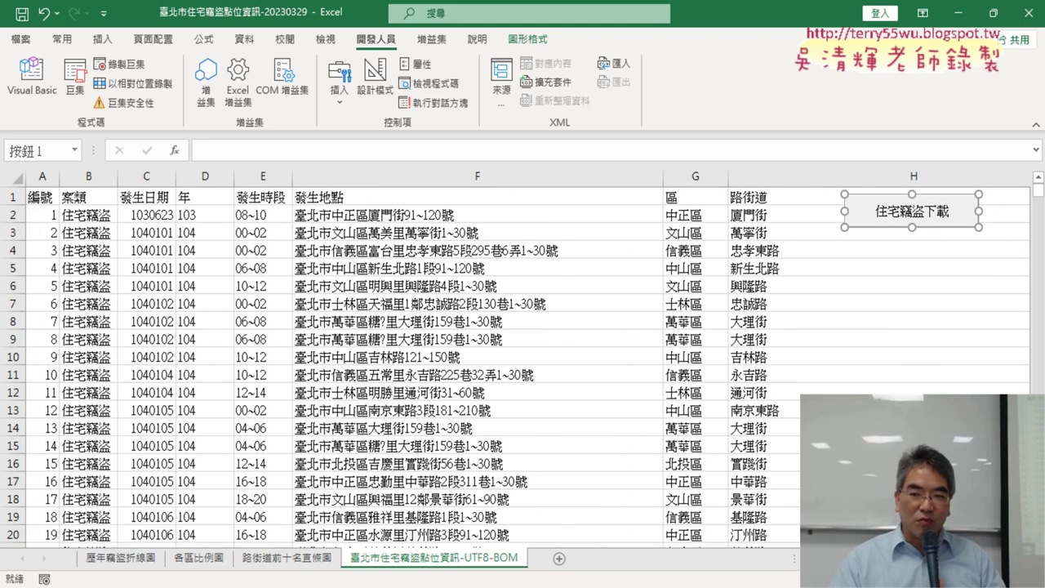
left_click(914, 374)
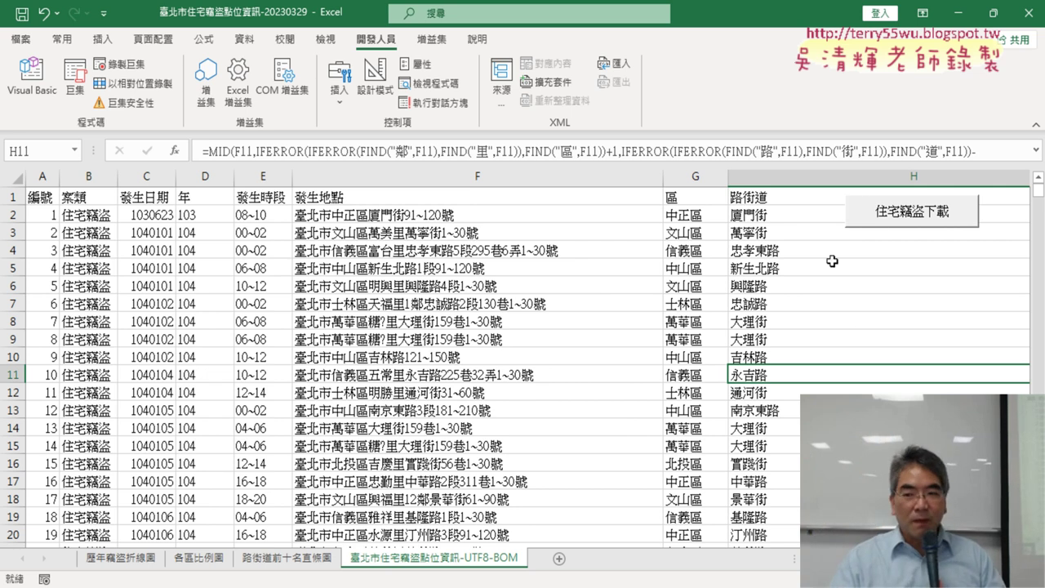
Set the button's Format Control property to 'Don't move or size with cells'
right_click(854, 223)
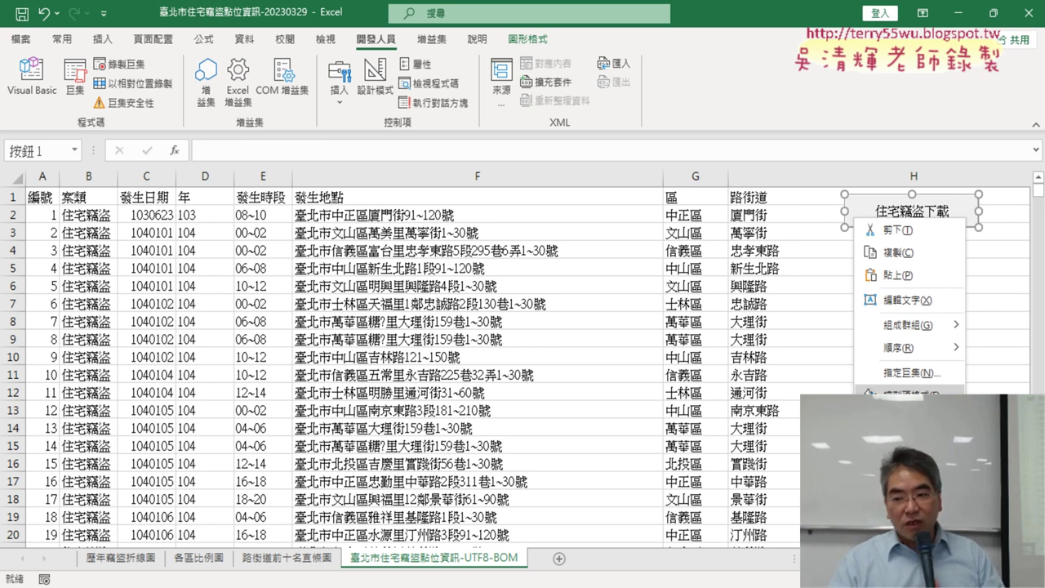
left_click(898, 394)
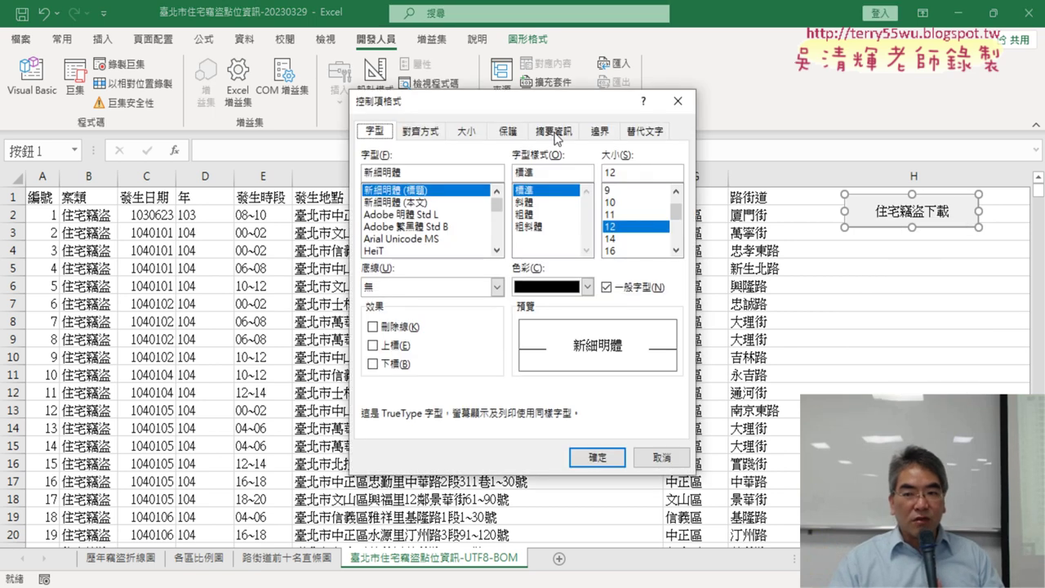
left_click(555, 133)
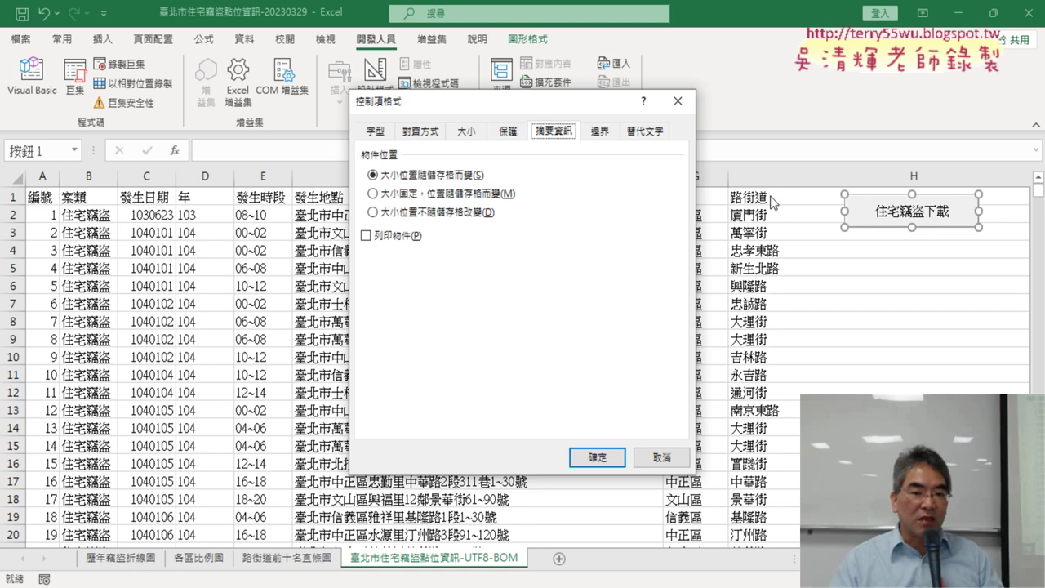
left_click(442, 214)
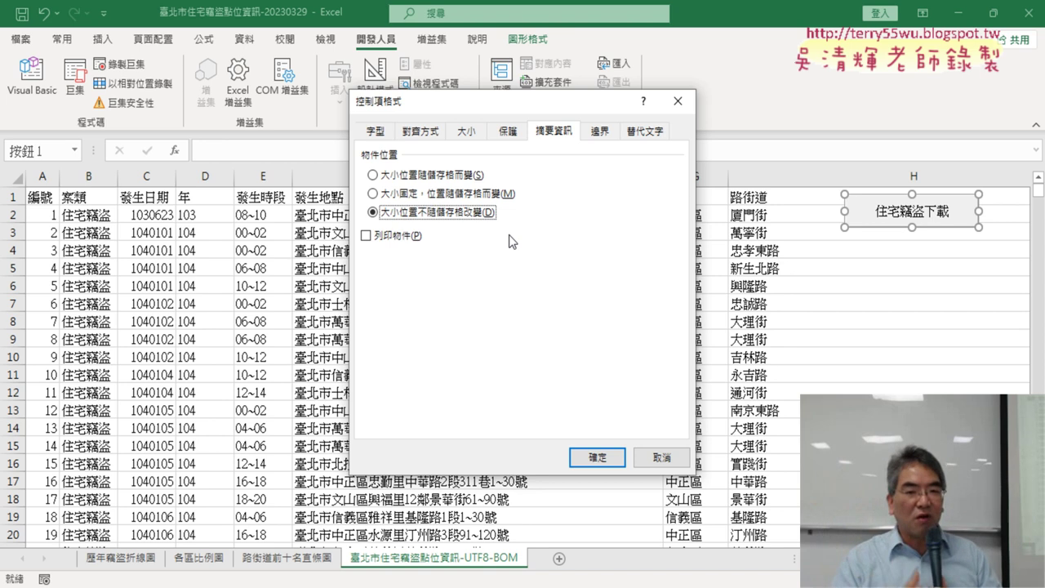
left_click(599, 459)
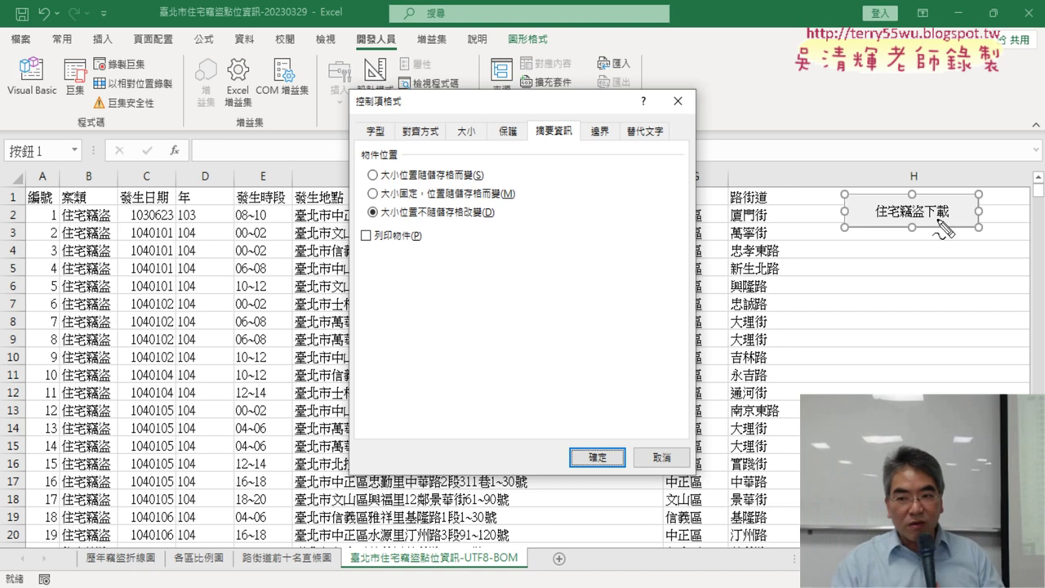
Annotate the fixed-position setting, confirm it, and run 住宅竊盜下載 to reload the data
left_click_drag(931, 239, 927, 243)
left_click_drag(857, 169, 575, 119)
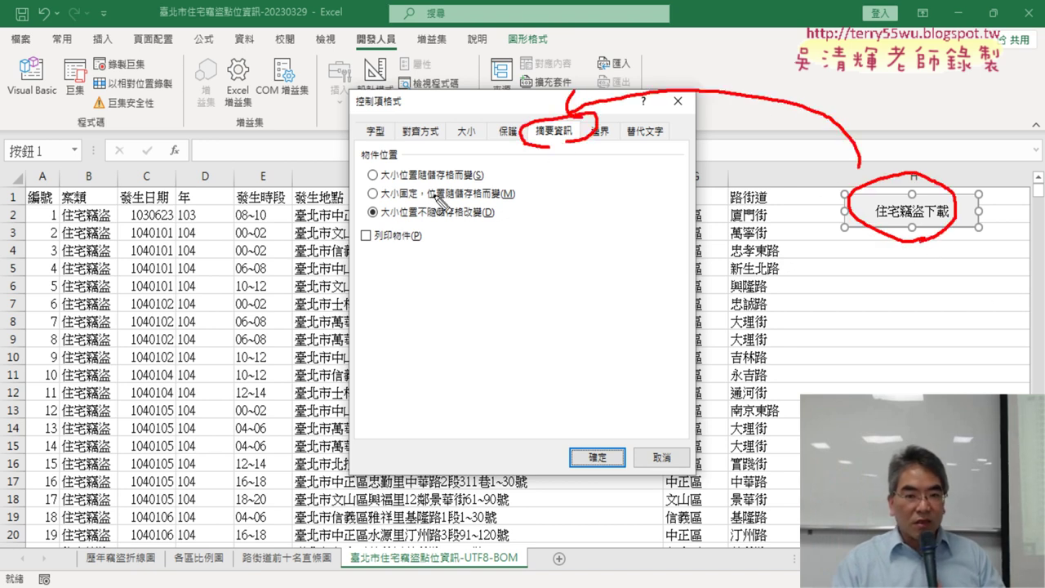
left_click_drag(452, 223, 514, 214)
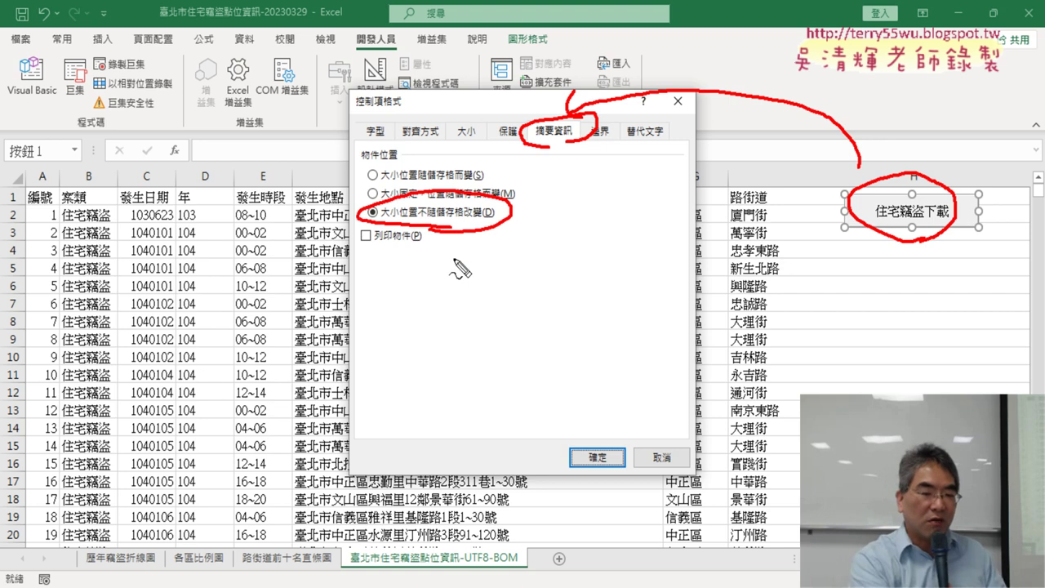
key("Escape")
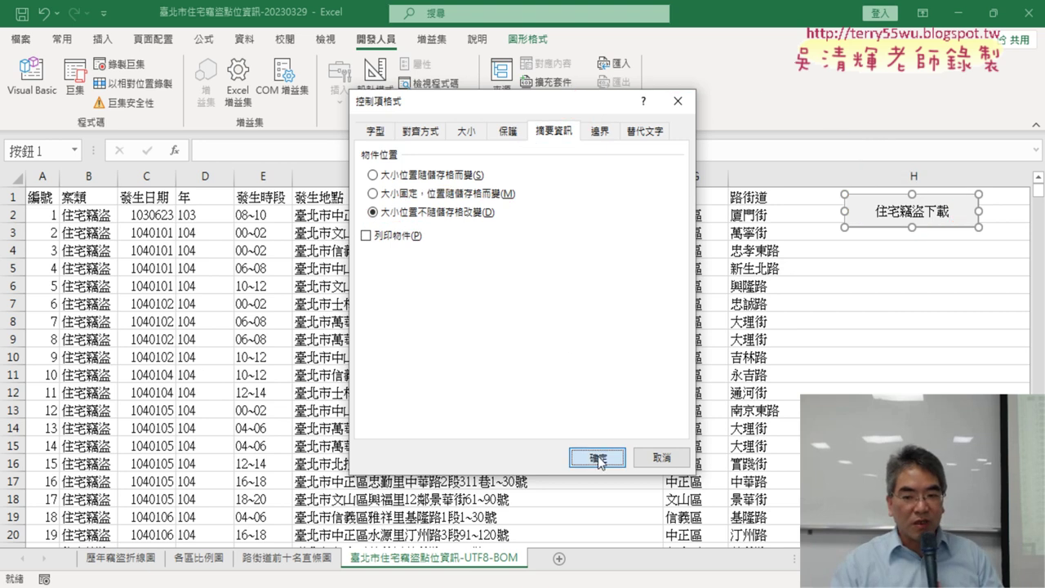
left_click(597, 457)
left_click(887, 211)
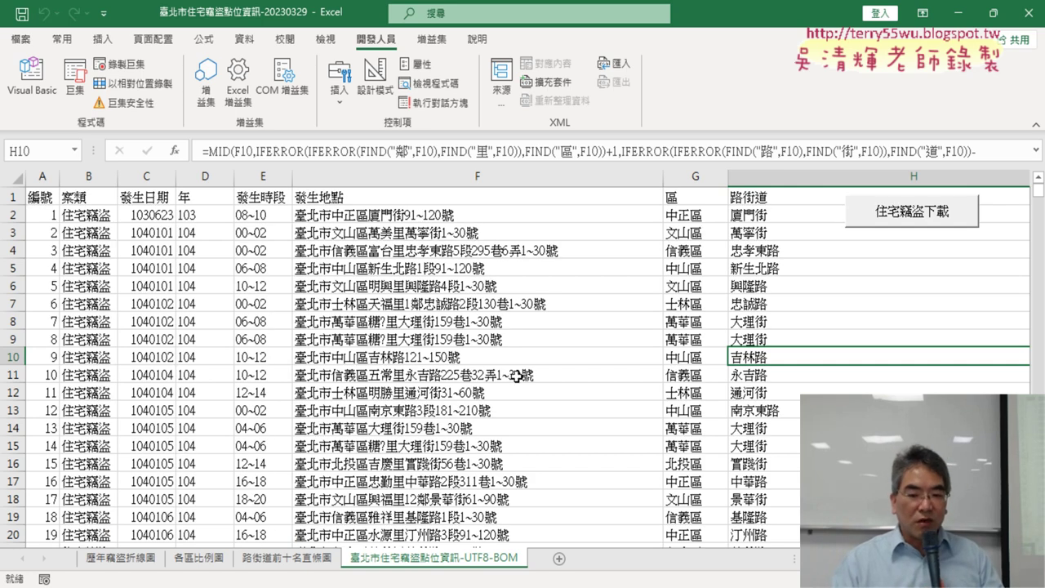
Review the Google Docs overview of the planned chart buttons, then return to Excel
key("alt+Tab")
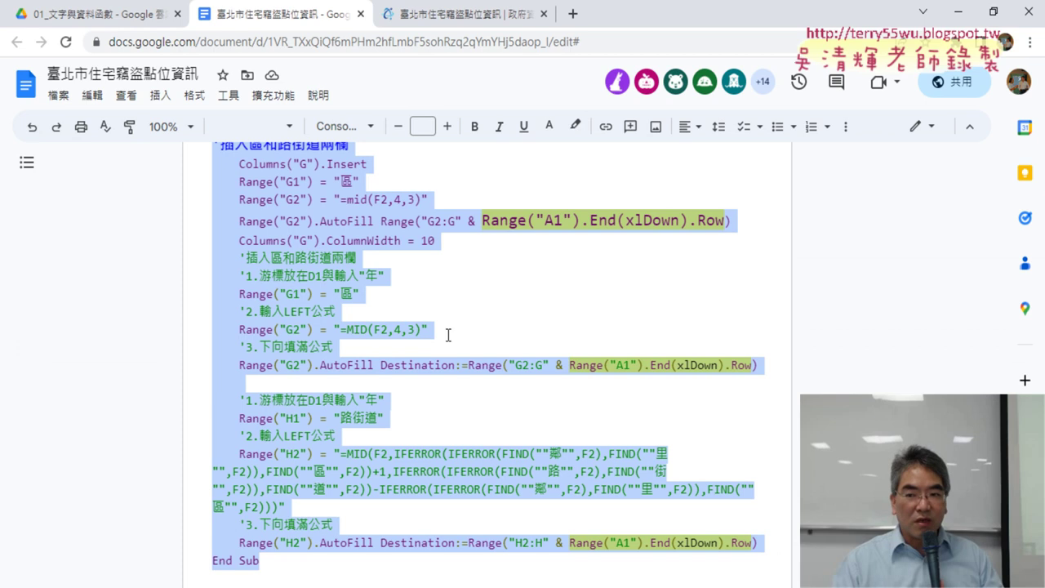
scroll(448, 335, "up", 4)
left_click_drag(997, 457, 1013, 141)
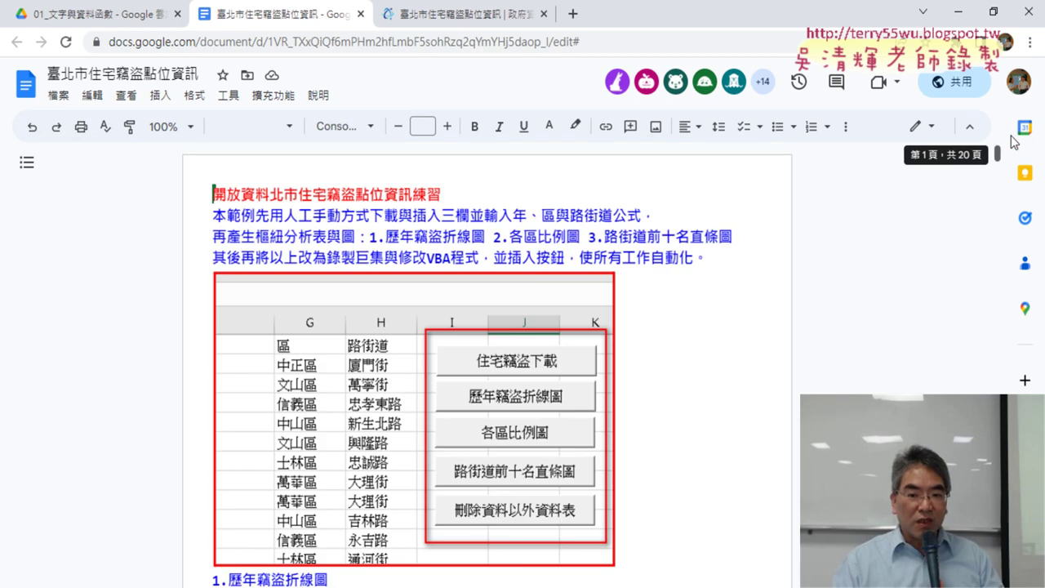
scroll(725, 278, "down", 2)
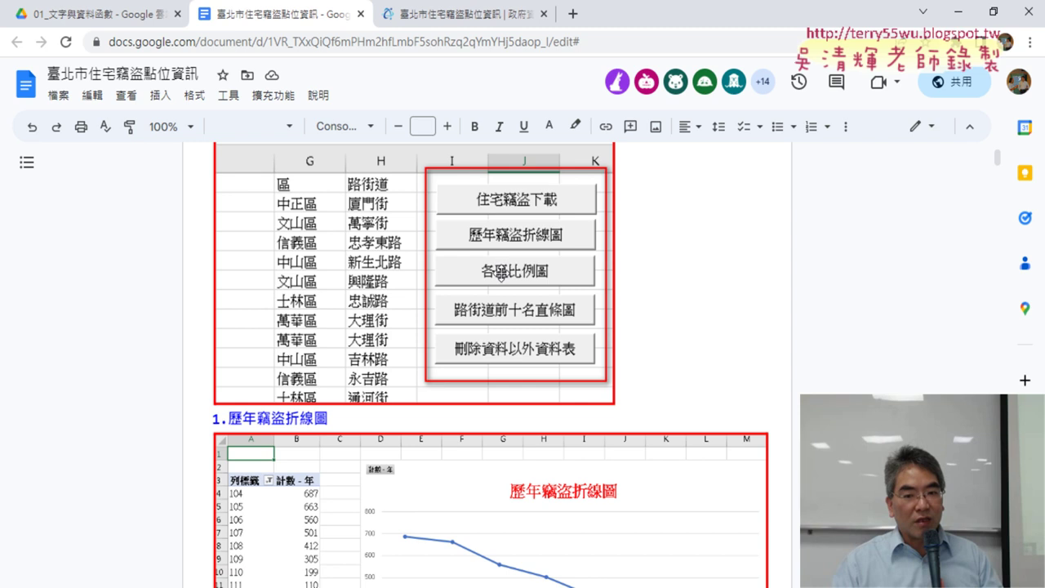
left_click(959, 11)
Flip through the 歷年竊盜折線圖, 各區比例圖 and data sheets, ending on 路街道前十名直條圖
left_click(135, 562)
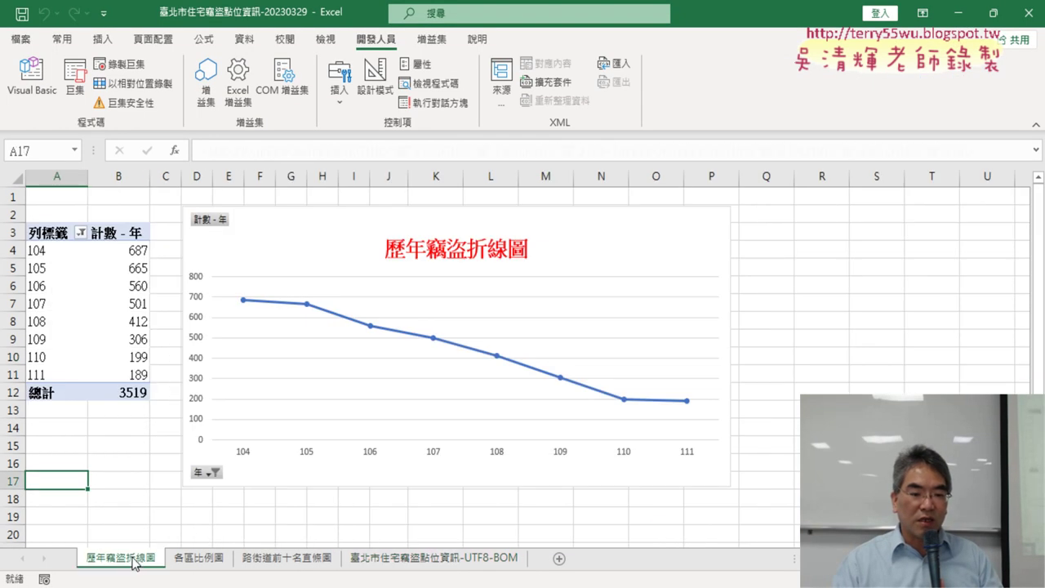
left_click(199, 562)
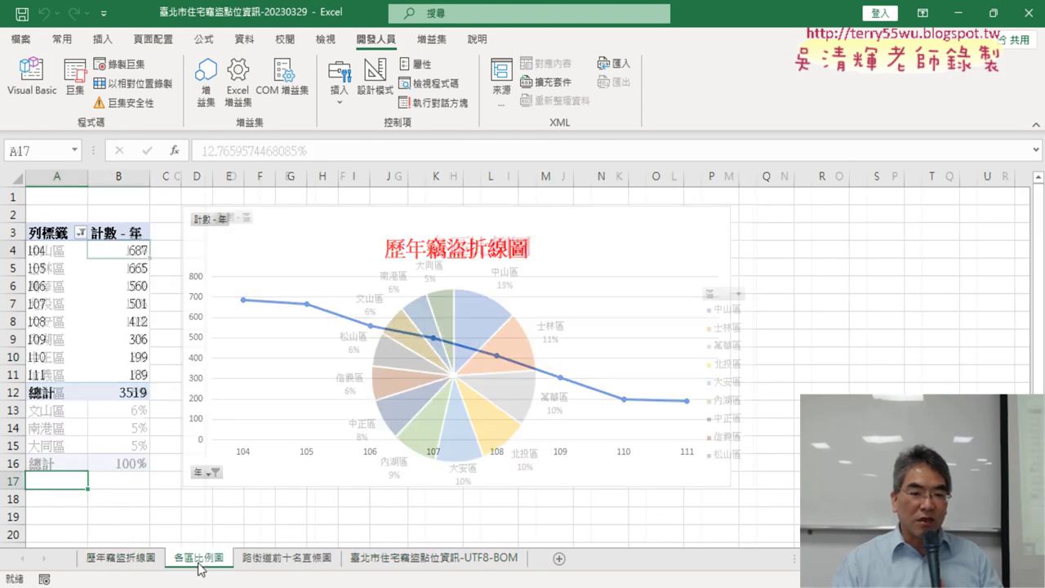
left_click(280, 565)
left_click(153, 562)
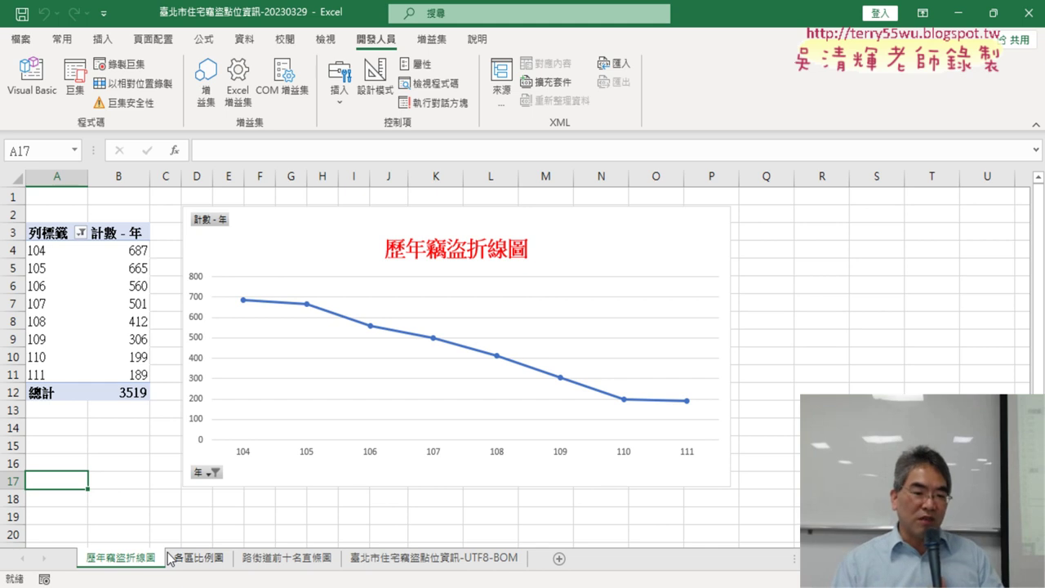
left_click(437, 560)
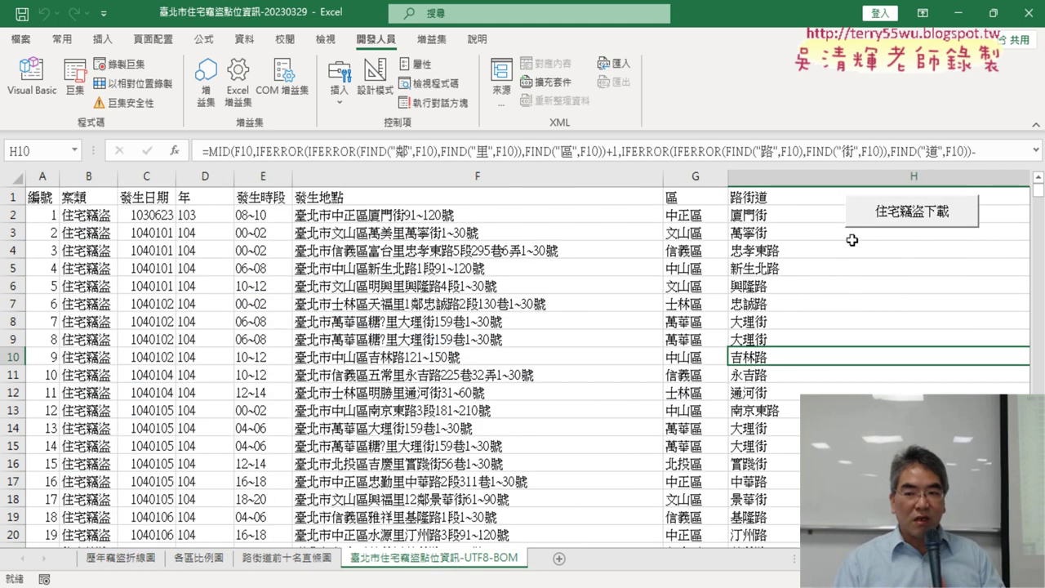
left_click(114, 558)
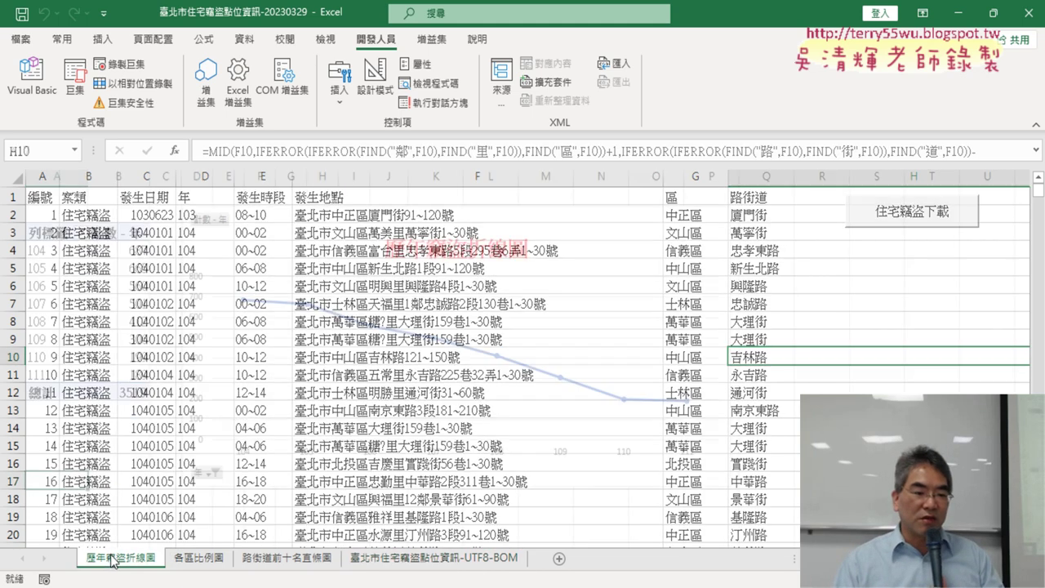
left_click(194, 563)
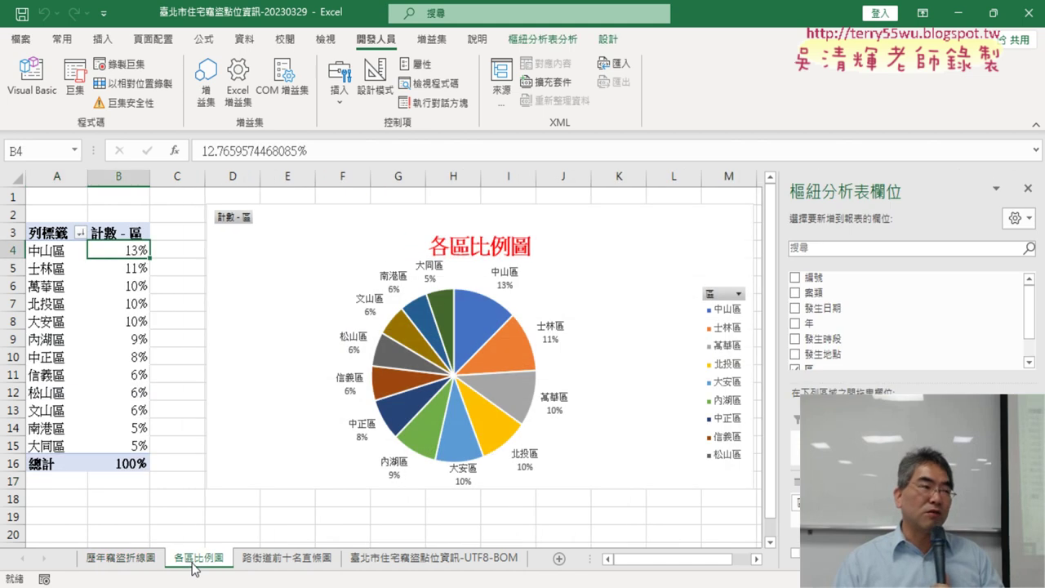
left_click(262, 568)
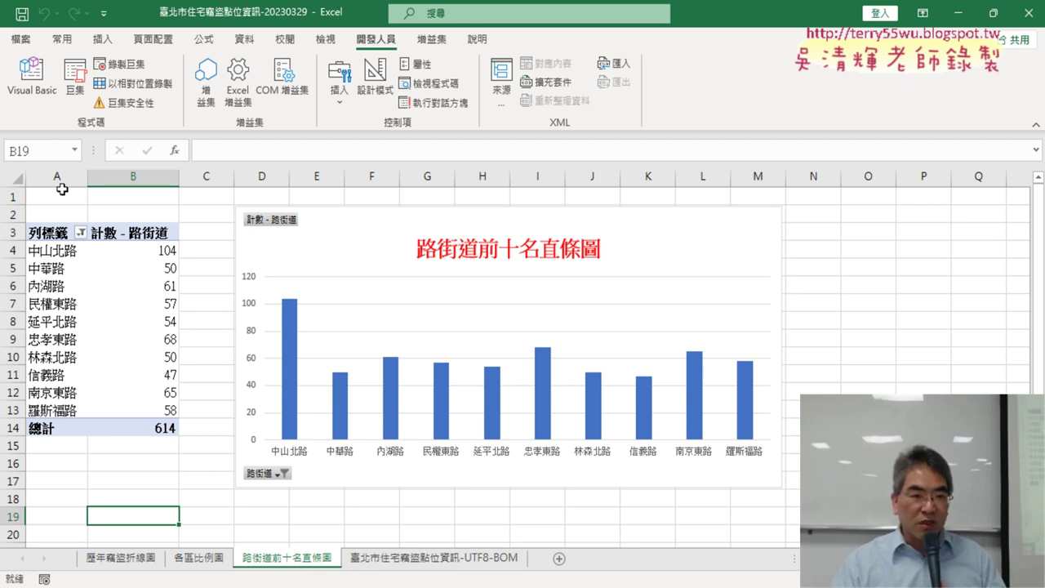
Highlight Module1's clear-and-download block and commented district insertion lines, then return to the notes
left_click(31, 77)
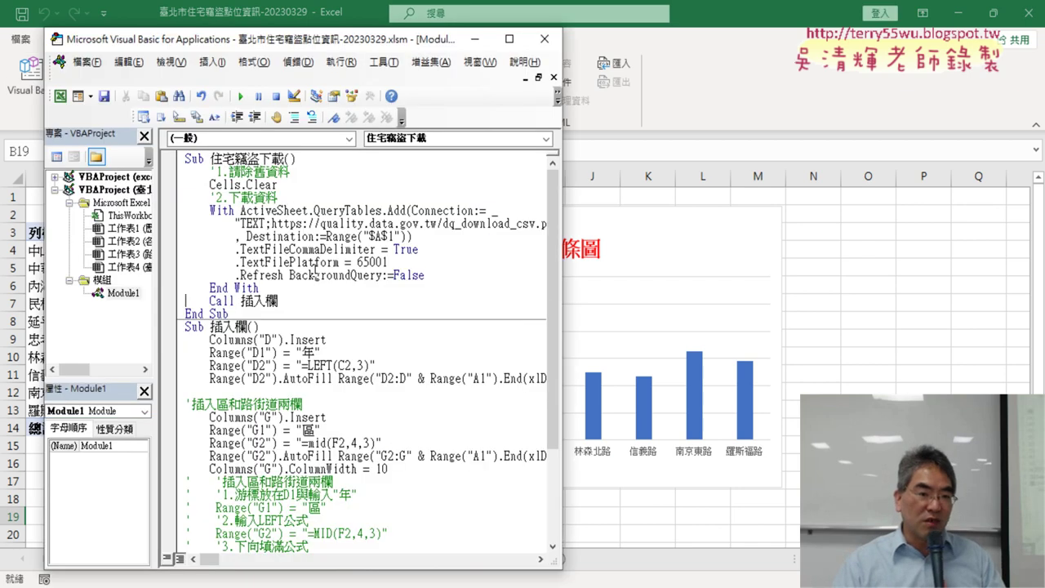
left_click_drag(569, 287, 863, 302)
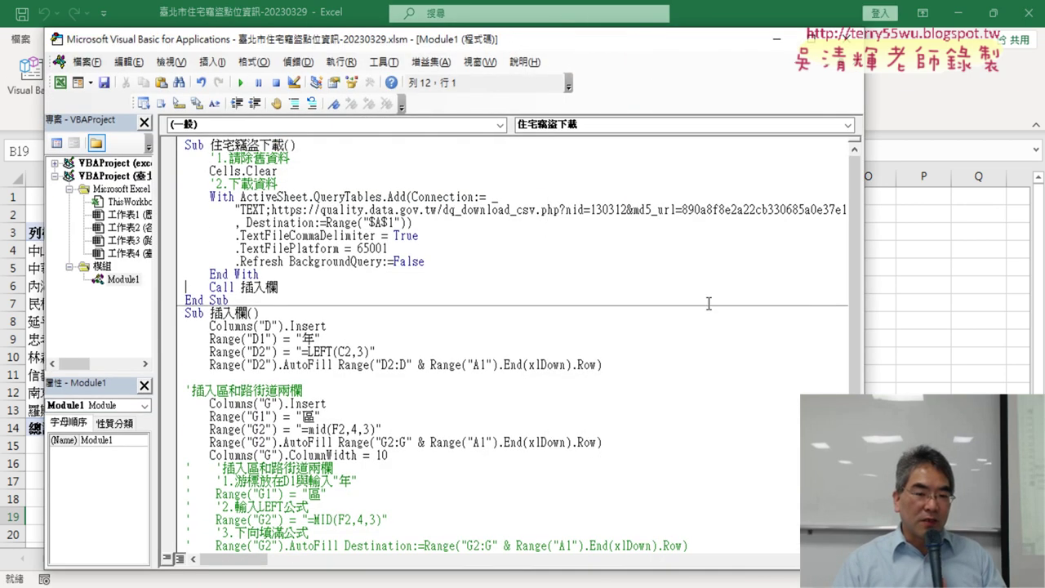
left_click(299, 287)
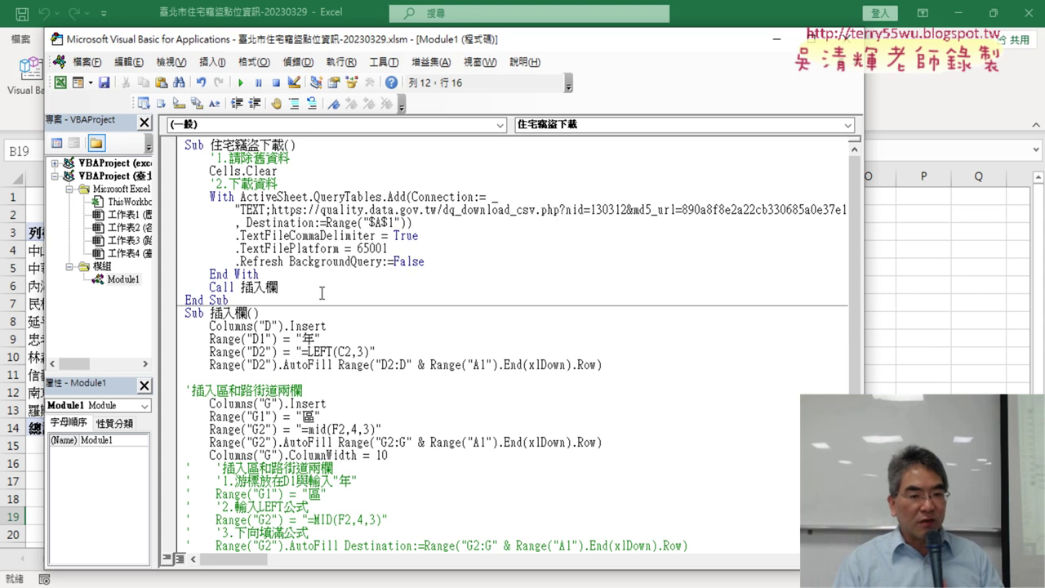
left_click_drag(279, 272, 187, 166)
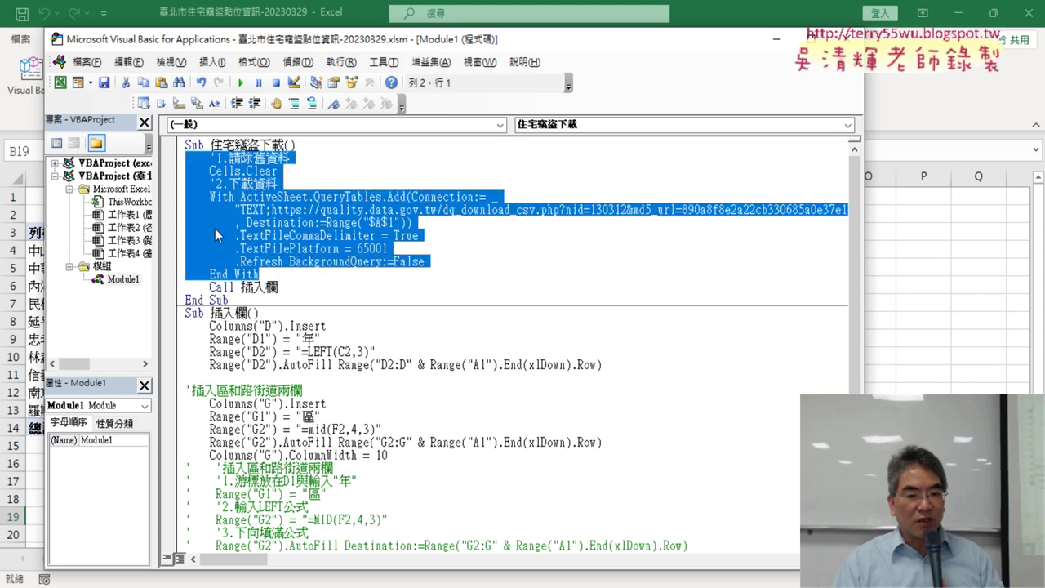
scroll(216, 235, "down", 1)
scroll(245, 318, "down", 2)
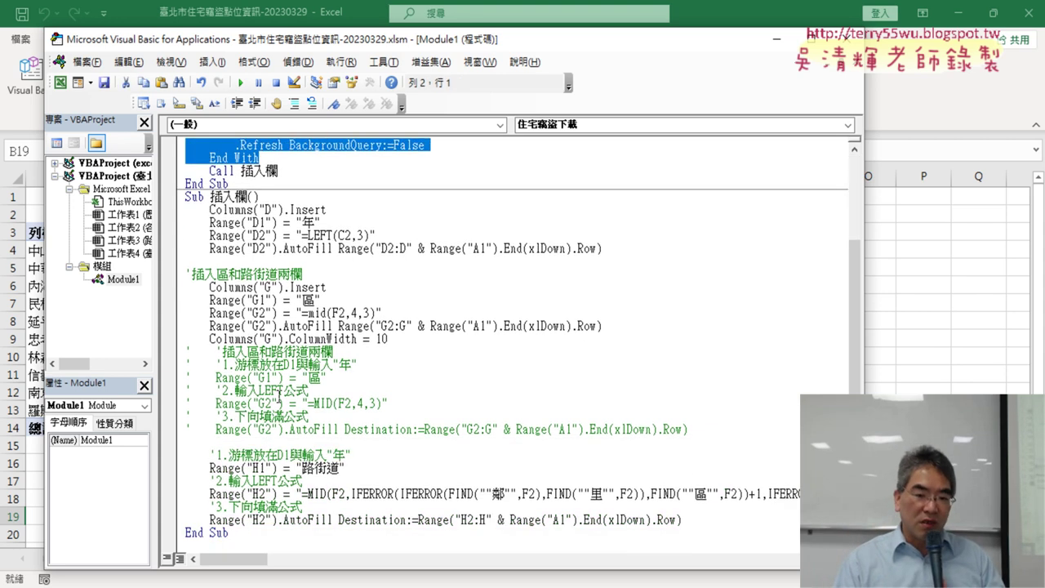
left_click_drag(726, 431, 181, 352)
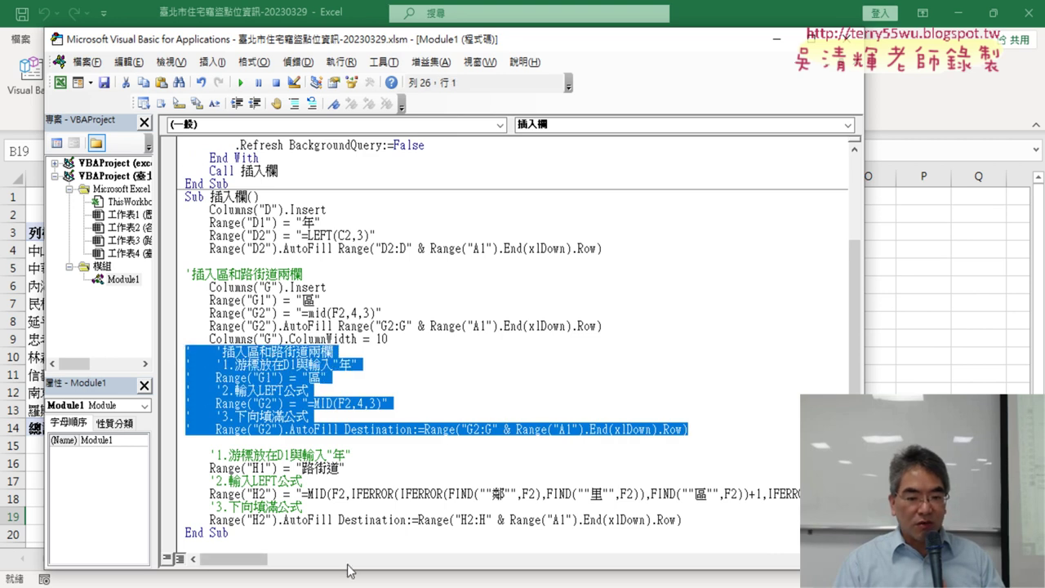
key("alt+Tab")
Scroll the notes down to the '用VBA自行撰寫' section with the Sub 插入欄 code
scroll(445, 467, "up", 5)
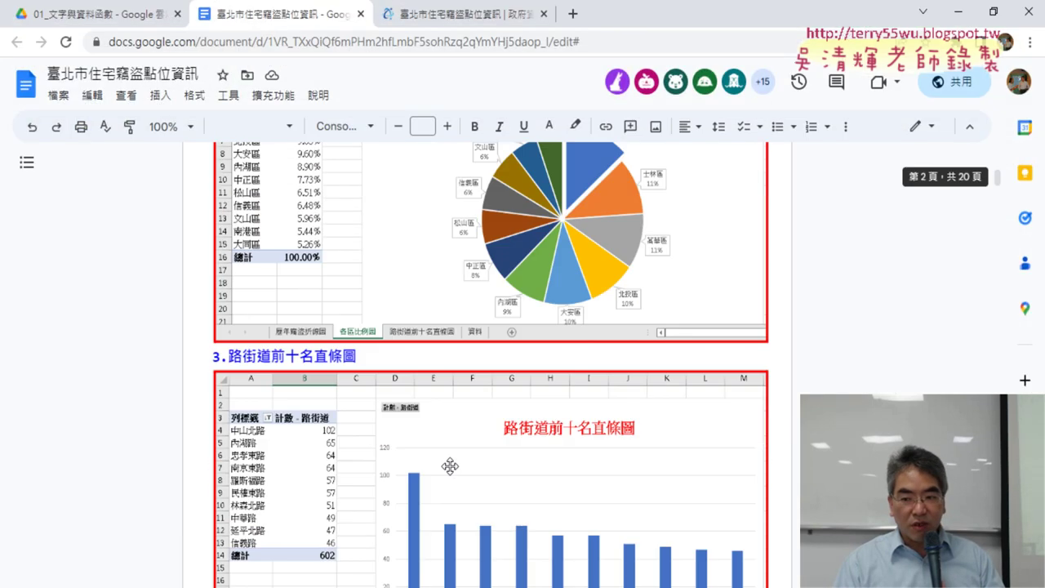
scroll(452, 466, "up", 5)
scroll(452, 467, "down", 10)
scroll(452, 466, "down", 10)
scroll(452, 468, "down", 10)
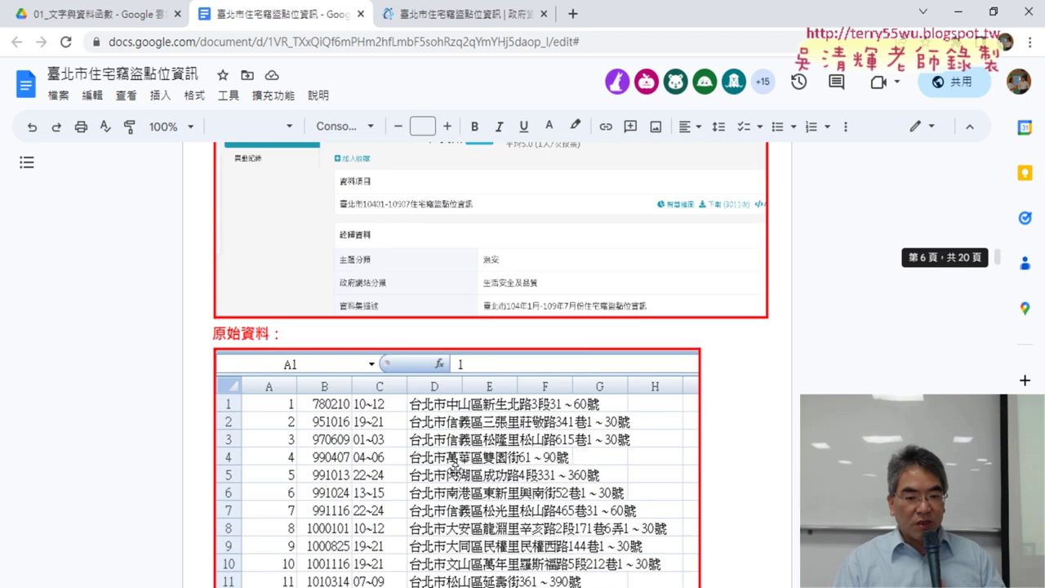
scroll(454, 472, "down", 10)
scroll(454, 472, "down", 10)
scroll(454, 471, "down", 10)
scroll(455, 469, "down", 10)
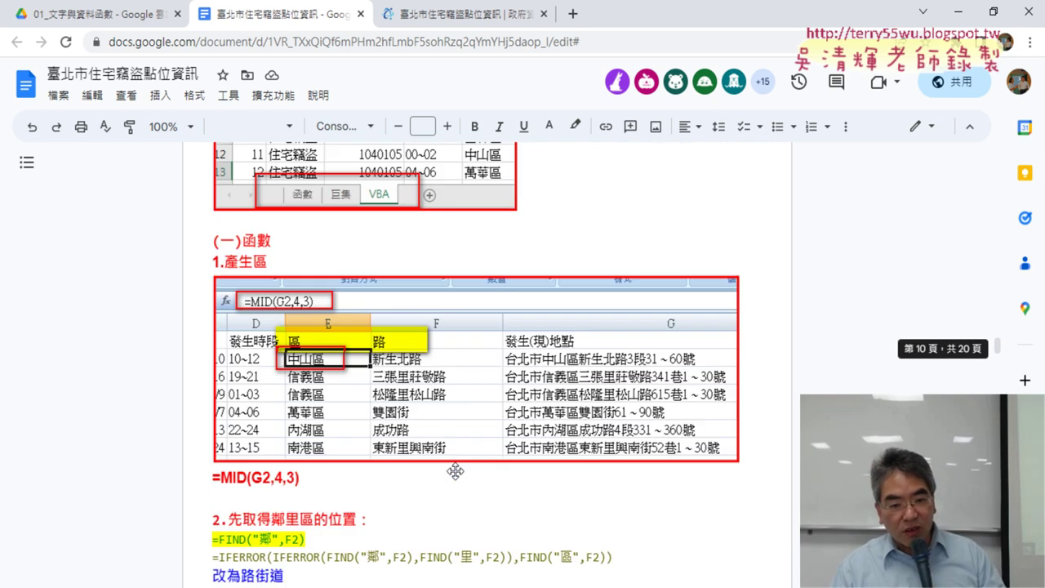
scroll(455, 467, "down", 10)
scroll(455, 467, "down", 10)
scroll(454, 467, "down", 10)
scroll(455, 468, "down", 5)
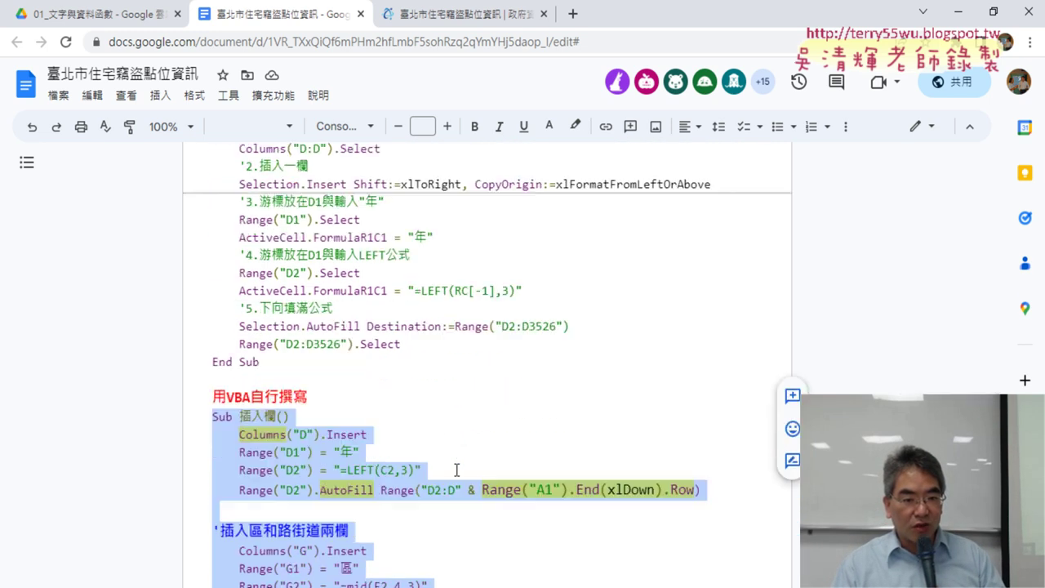
scroll(456, 470, "down", 3)
scroll(457, 469, "down", 3)
scroll(456, 470, "down", 2)
Select the redundant lines from '插入區和路街道兩欄' through the G2 AutoFill line
left_click(384, 384)
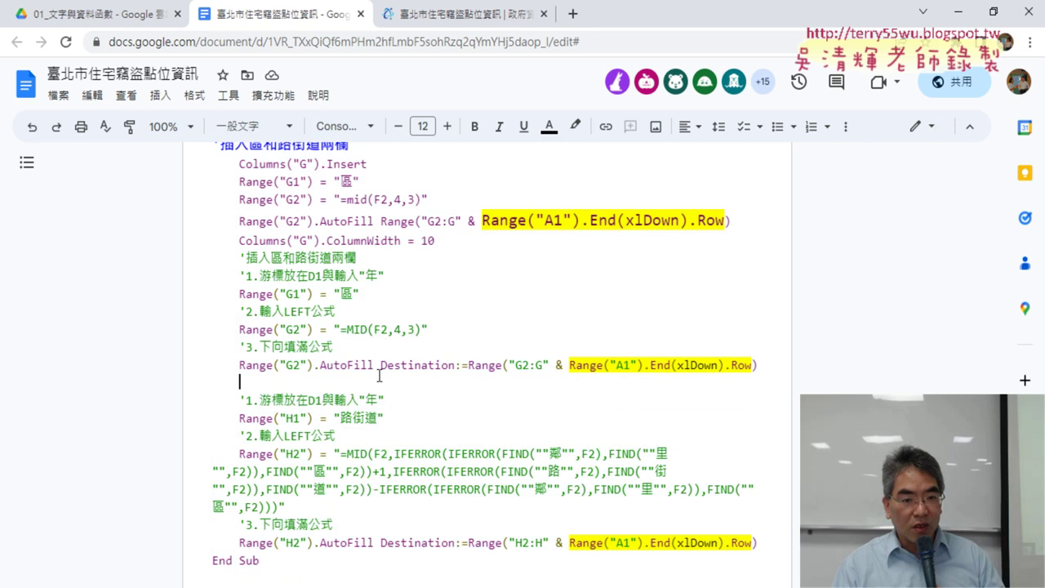
left_click_drag(227, 260, 455, 361)
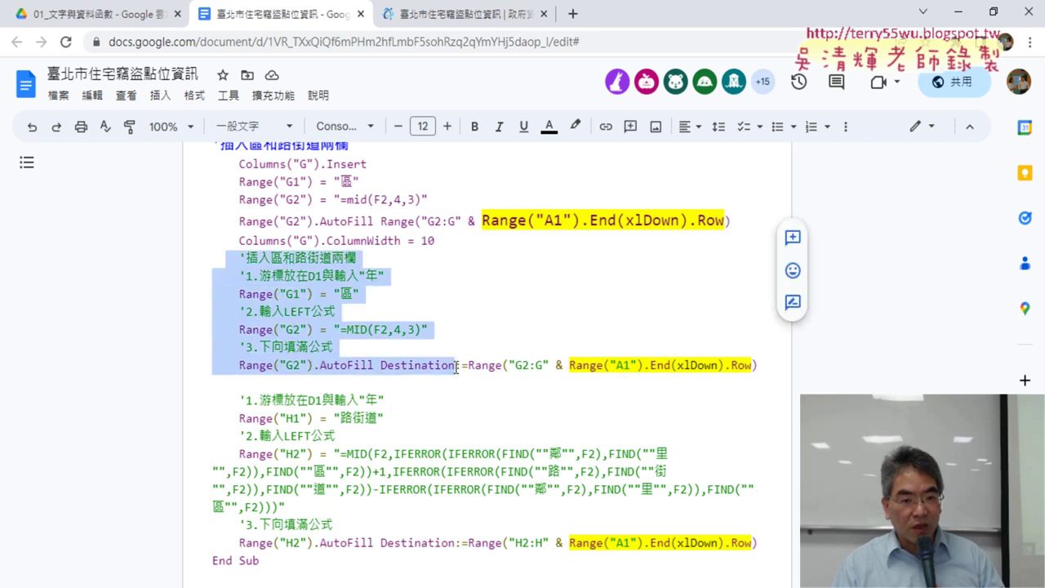
left_click_drag(457, 368, 777, 368)
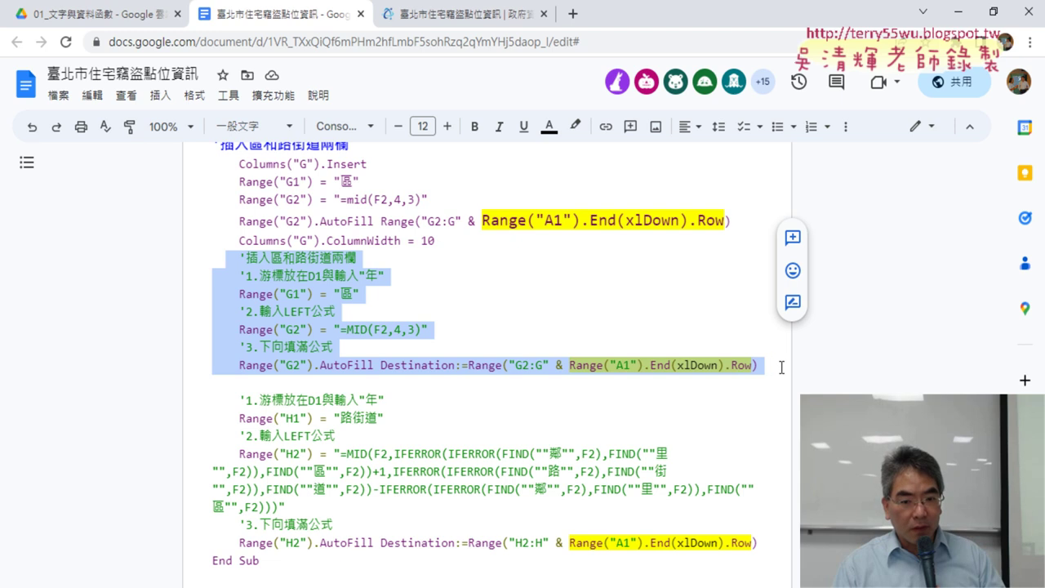
scroll(781, 367, "down", 2)
scroll(735, 372, "down", 1)
scroll(702, 375, "up", 3)
scroll(671, 378, "up", 1)
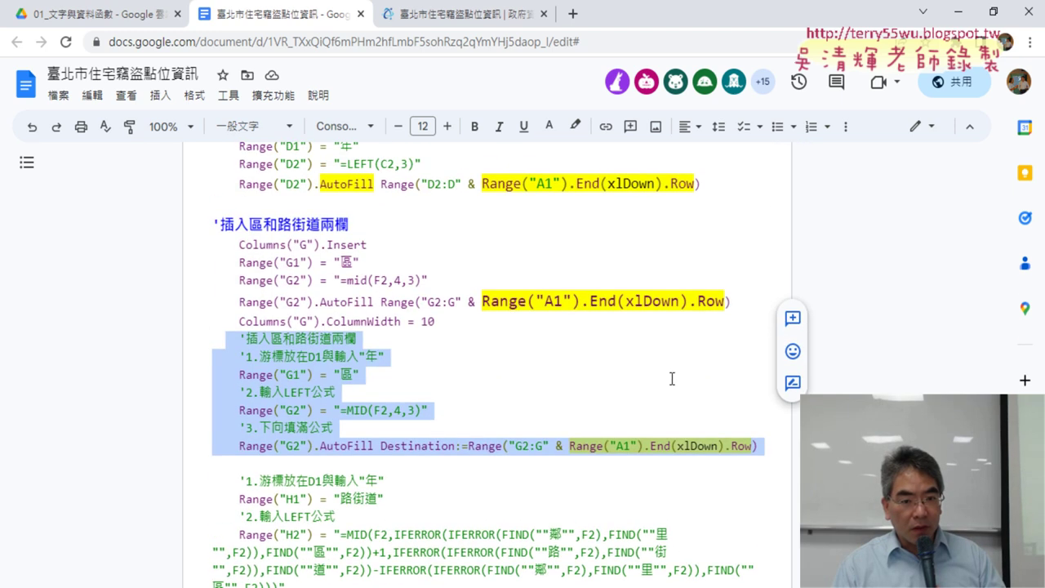